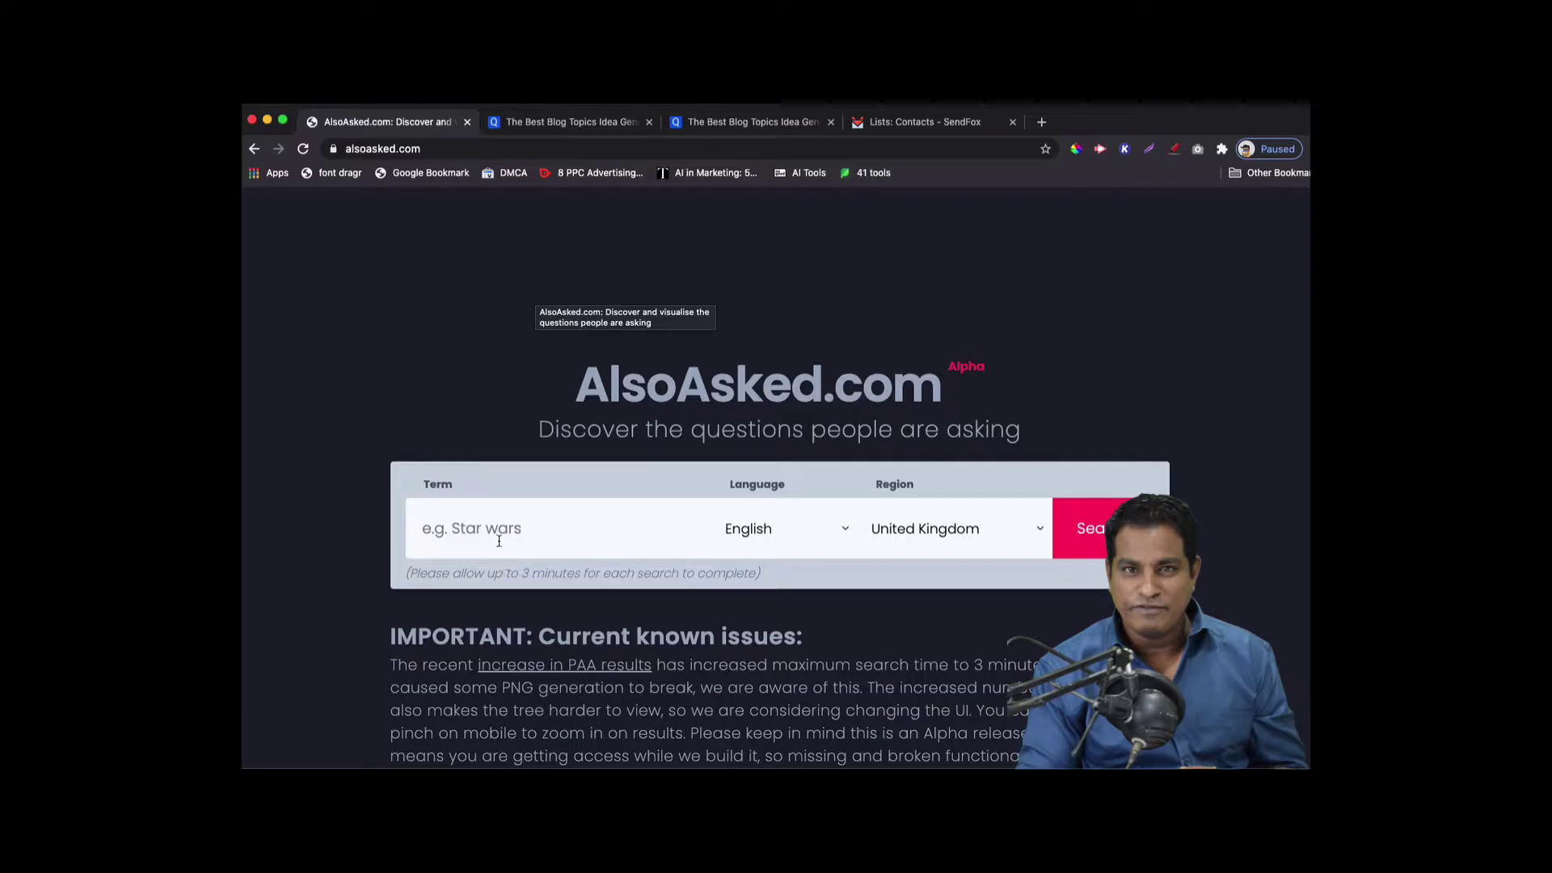
Enter "cooking pasta" as the search term and set the region to United States
click(498, 537)
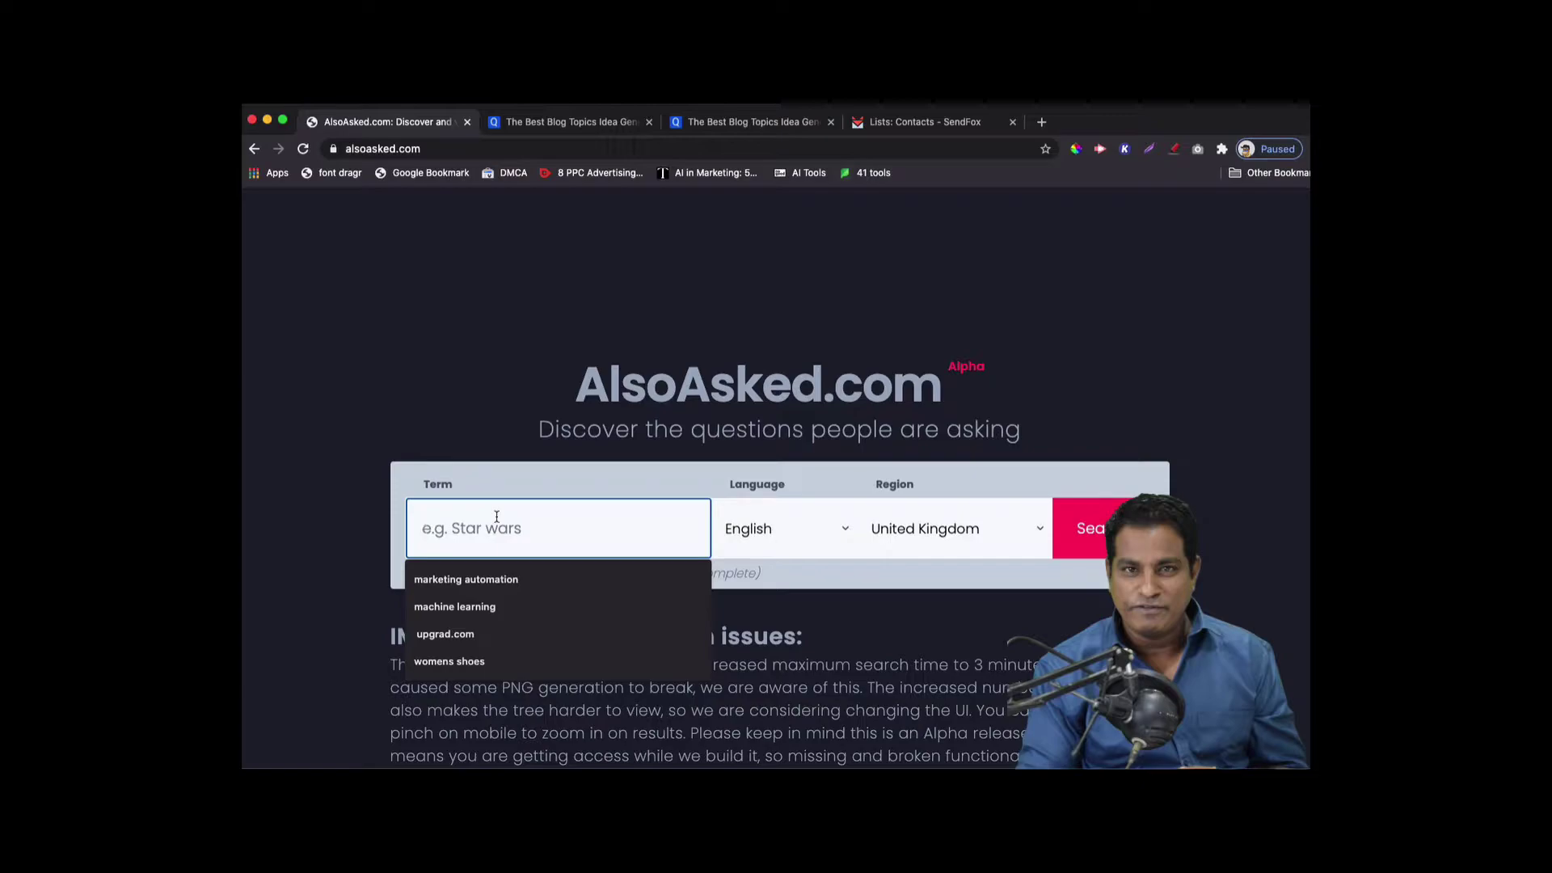
text(cook)
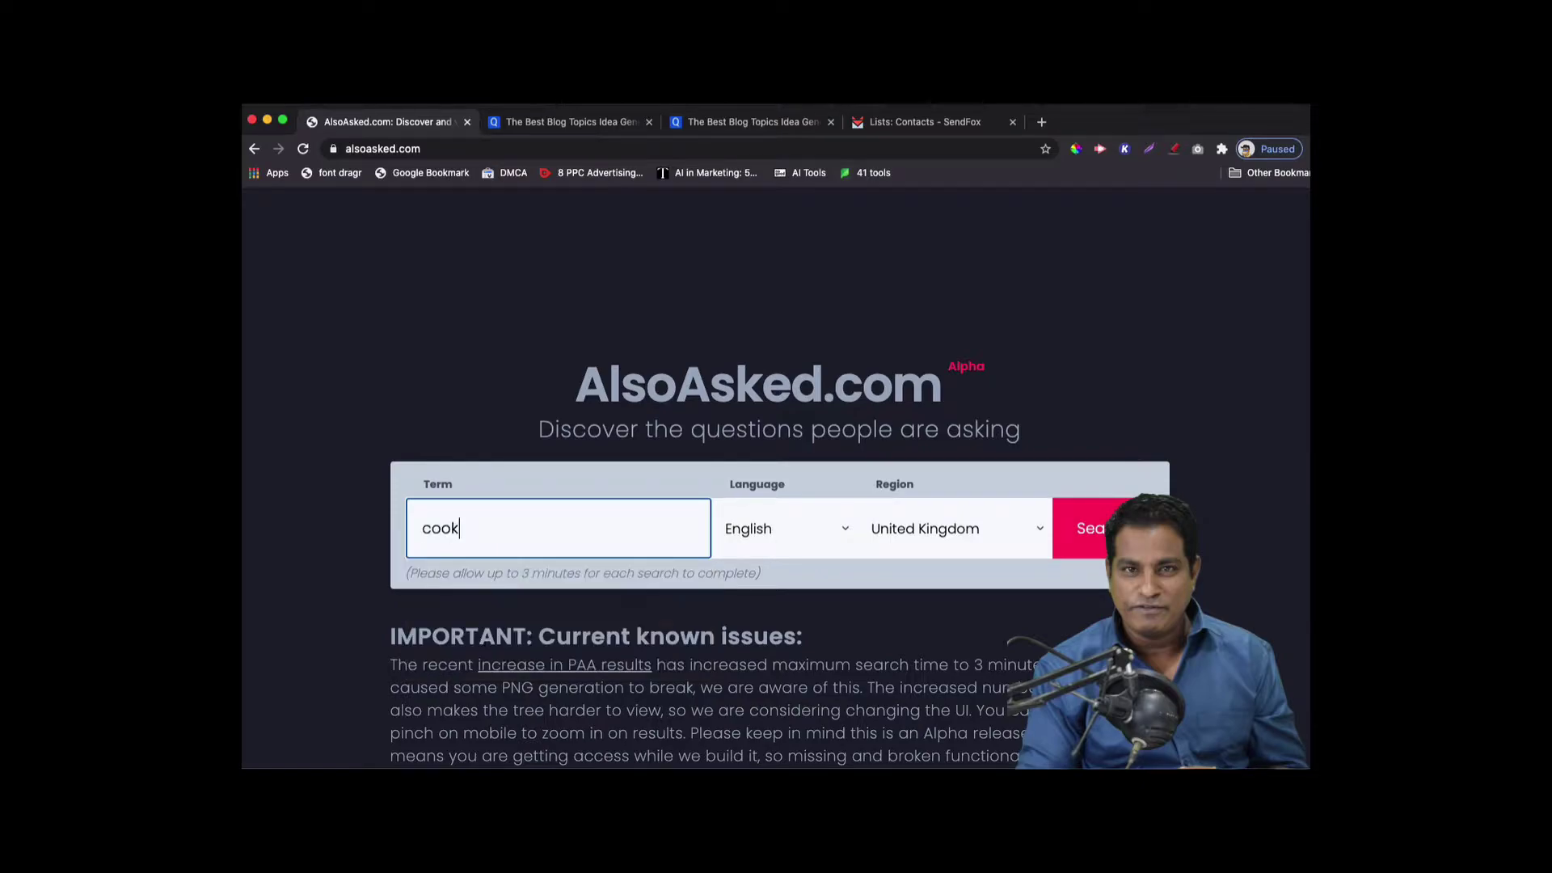
text(ing pasta)
click(998, 524)
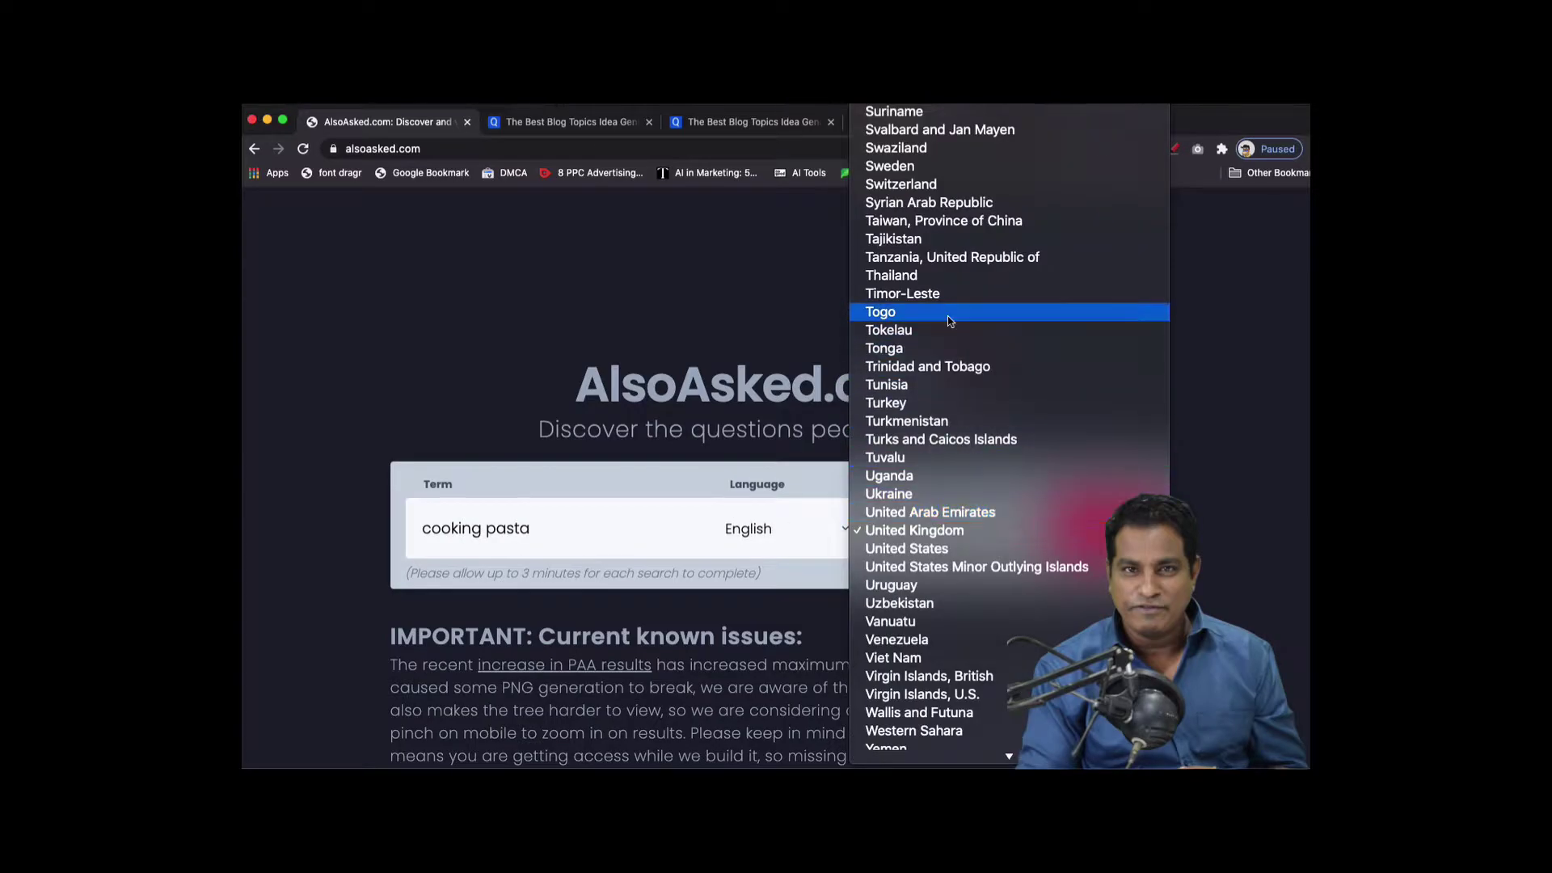
scroll(980, 527, down, 2)
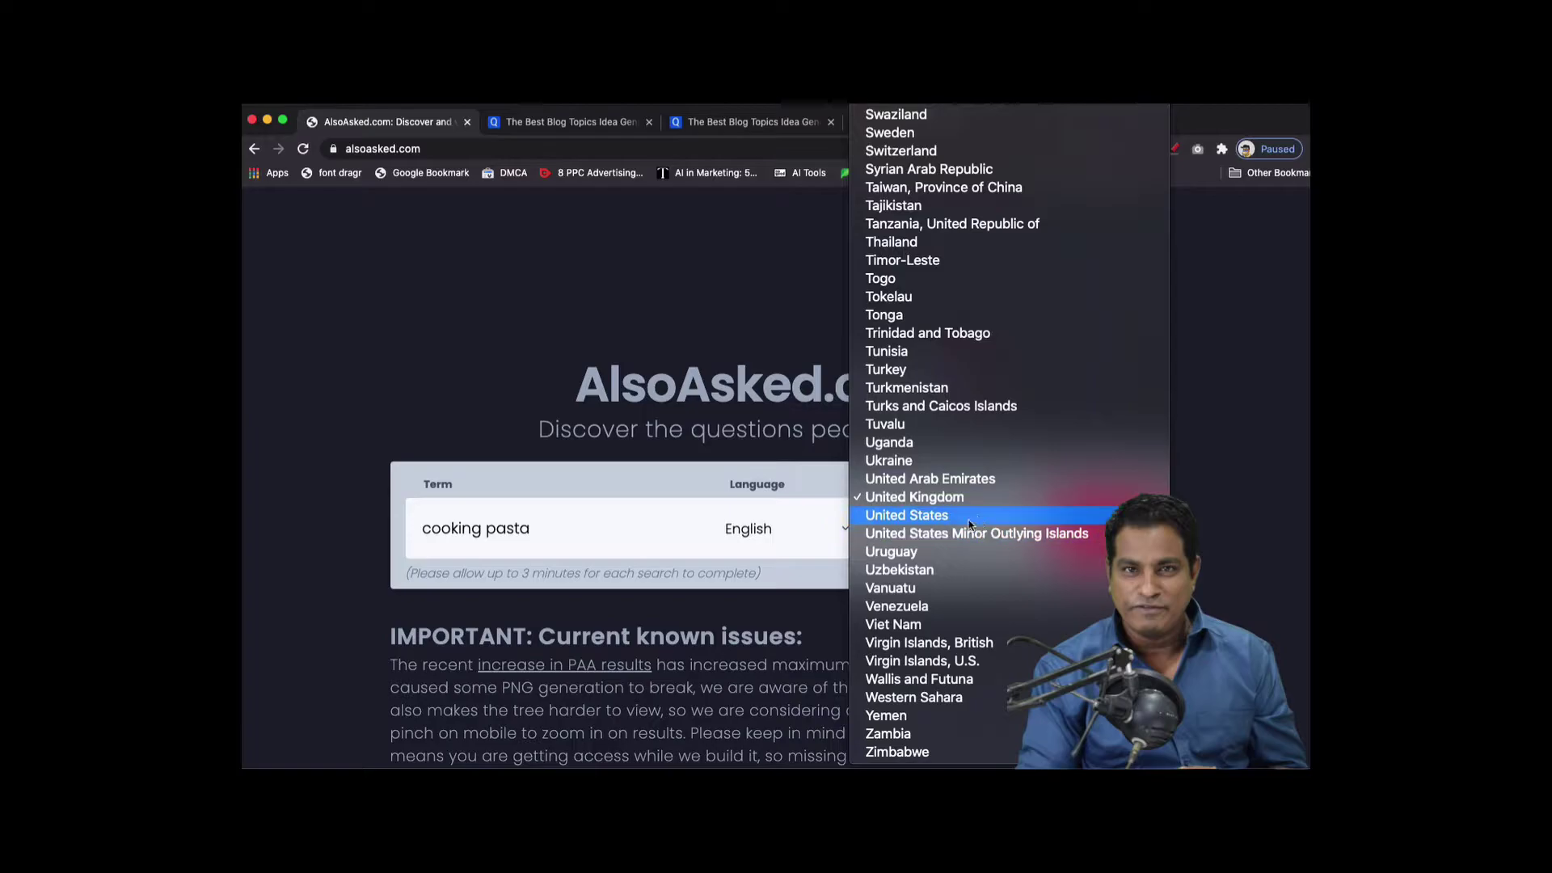
click(937, 516)
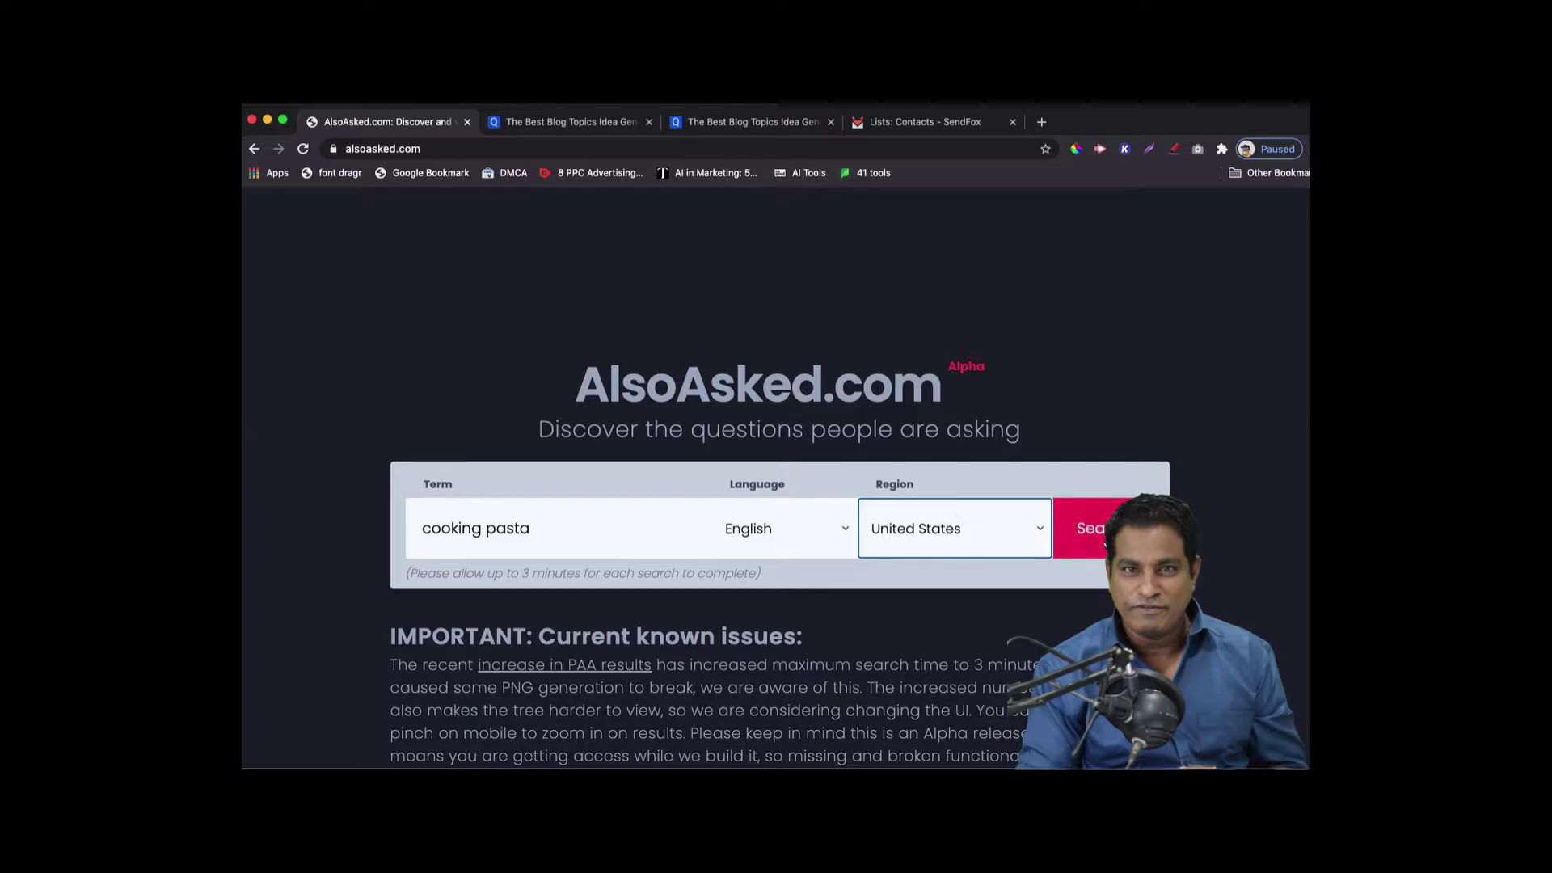
Read the page's notes on what the tool is for, what it does, how it compares with AnswerThePublic and its Alpha status
scroll(808, 562, down, 3)
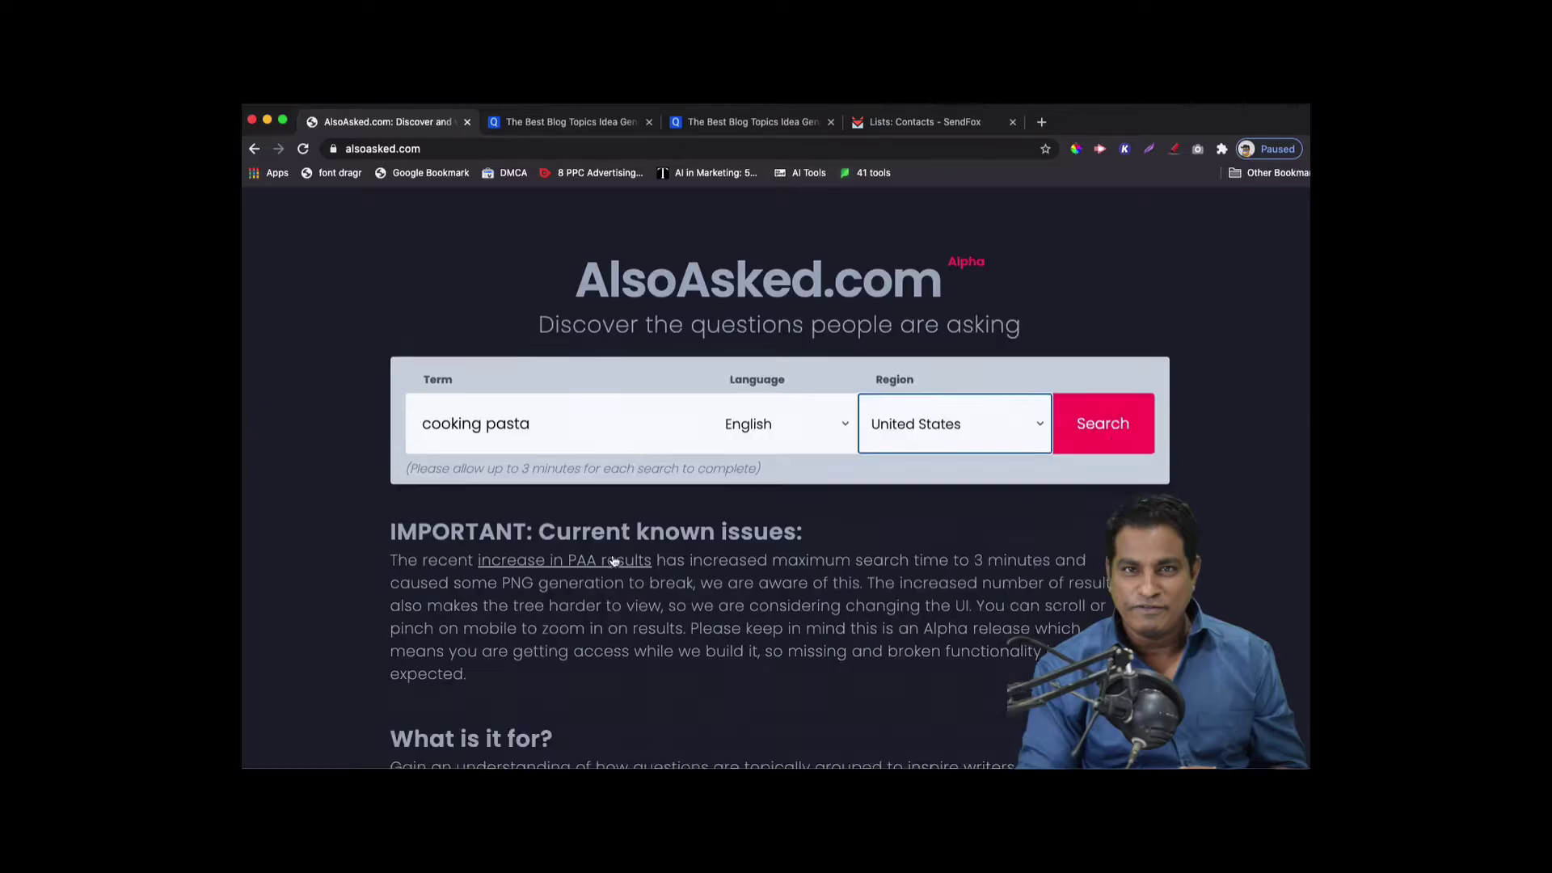
scroll(641, 570, down, 2)
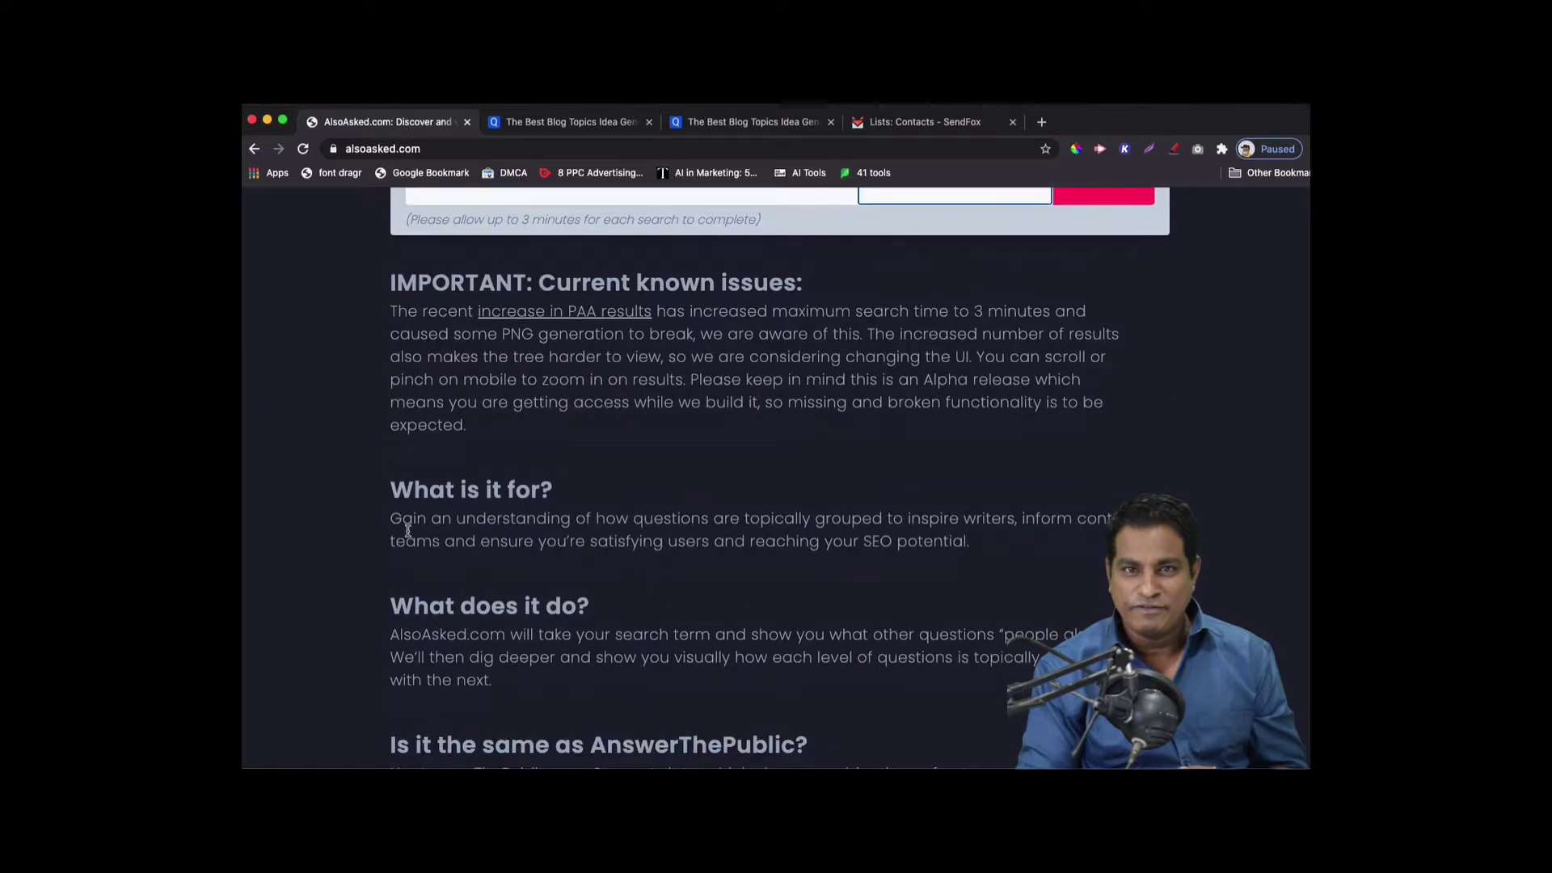
drag(394, 523, 970, 542)
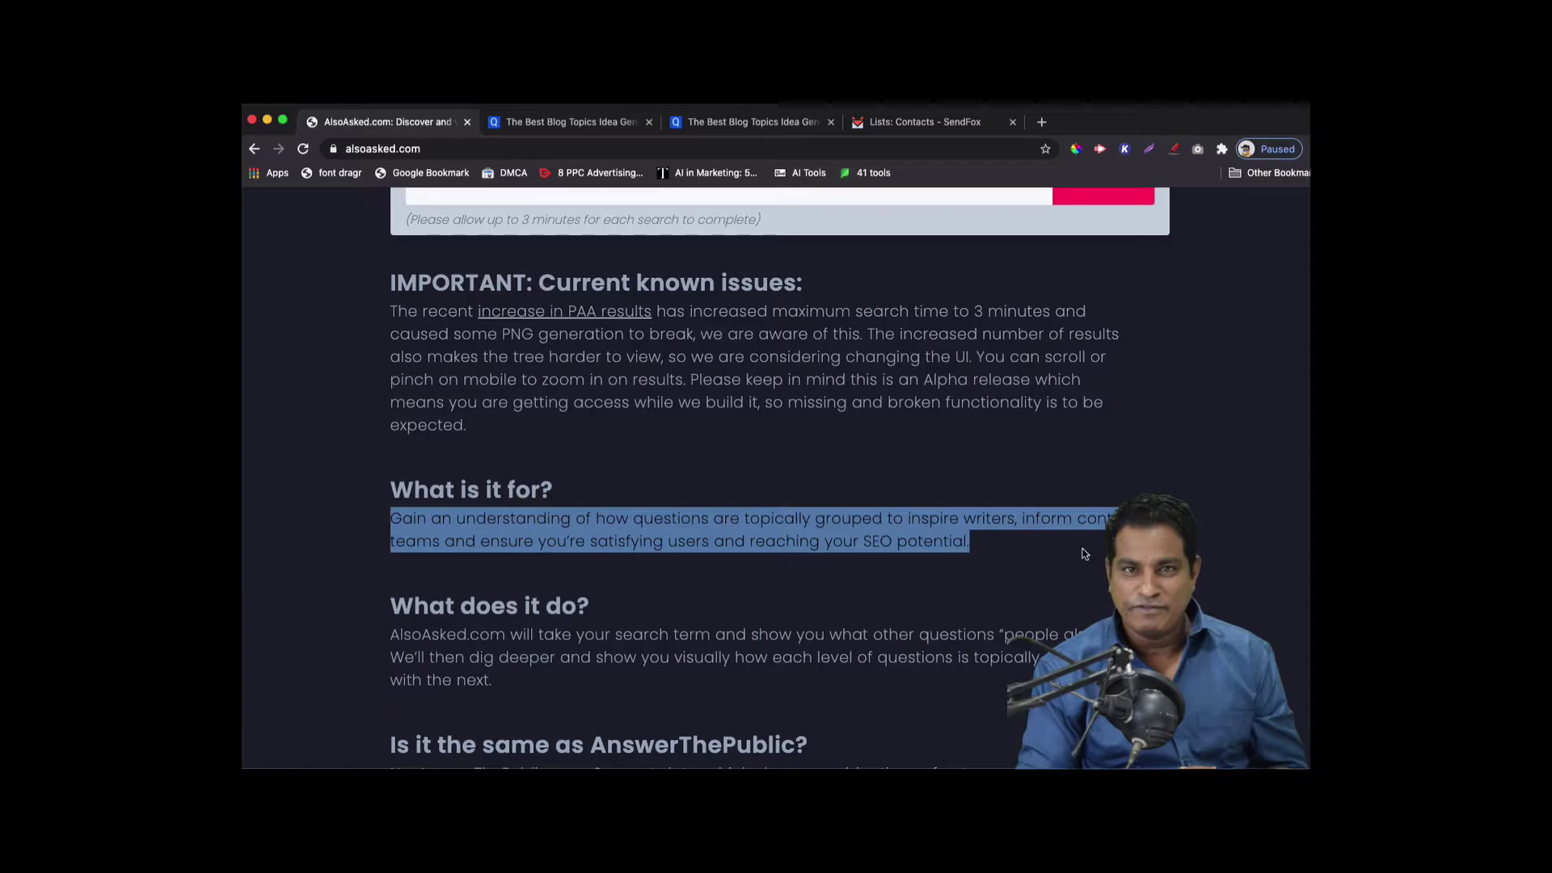
drag(523, 635, 1083, 636)
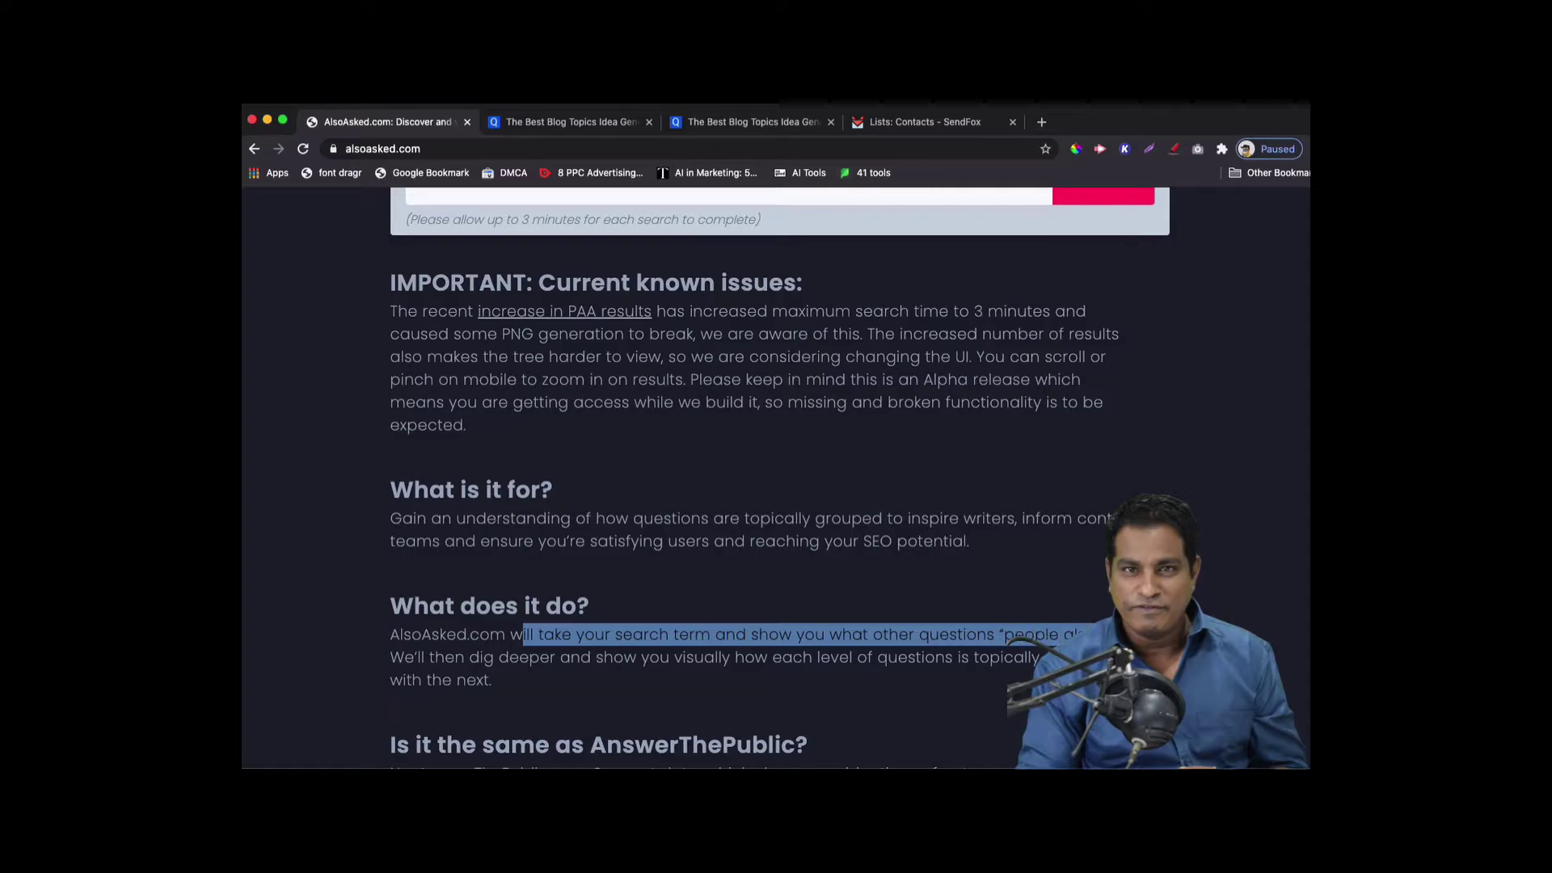
click(667, 691)
drag(638, 656, 677, 685)
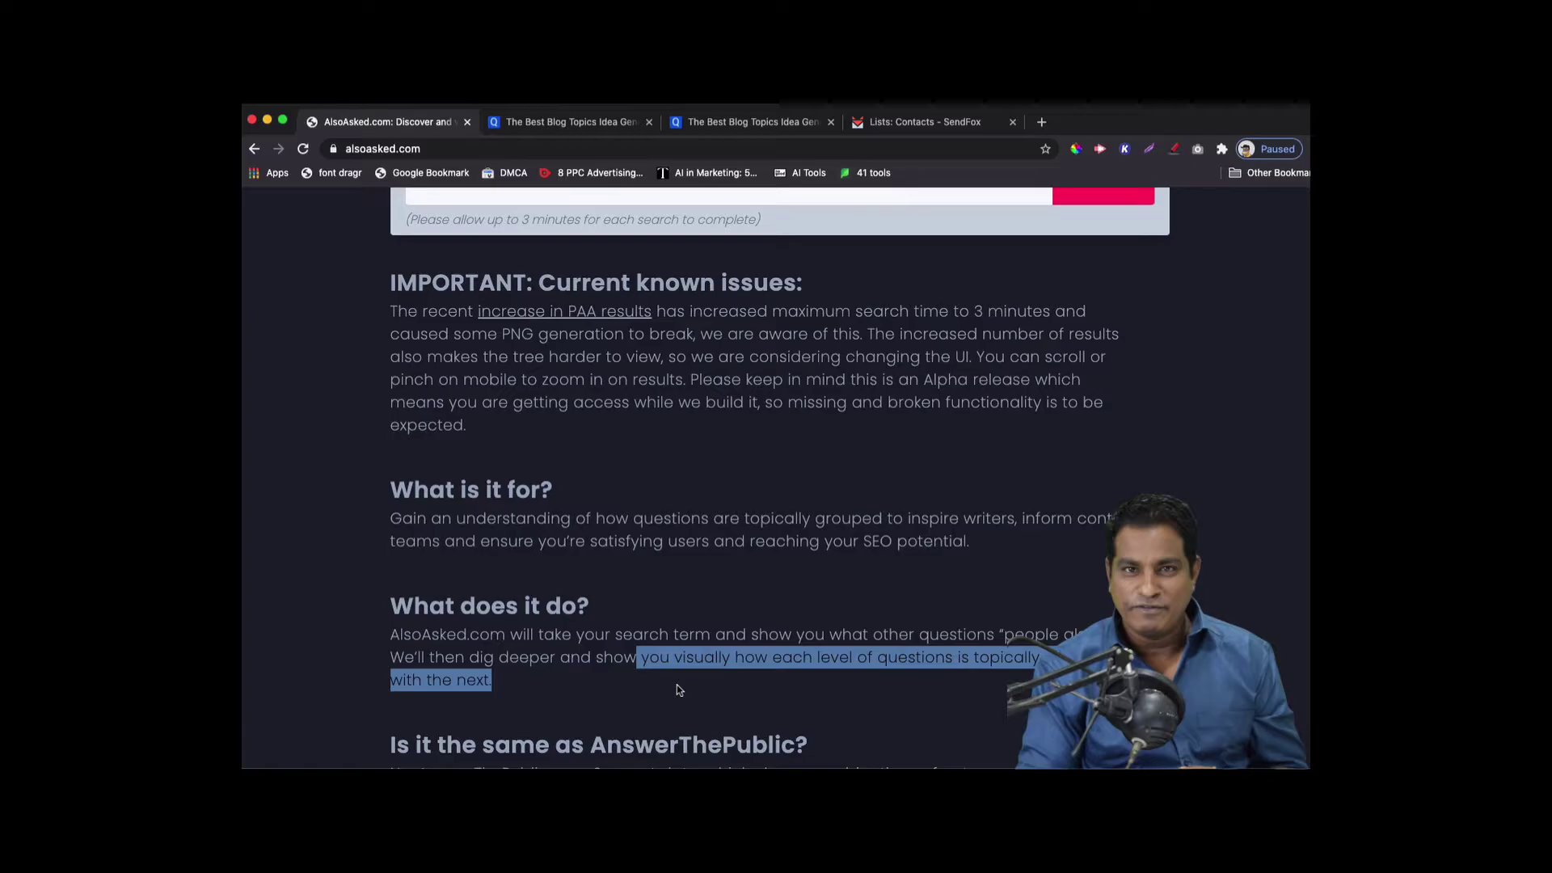
scroll(579, 726, down, 3)
drag(380, 605, 808, 608)
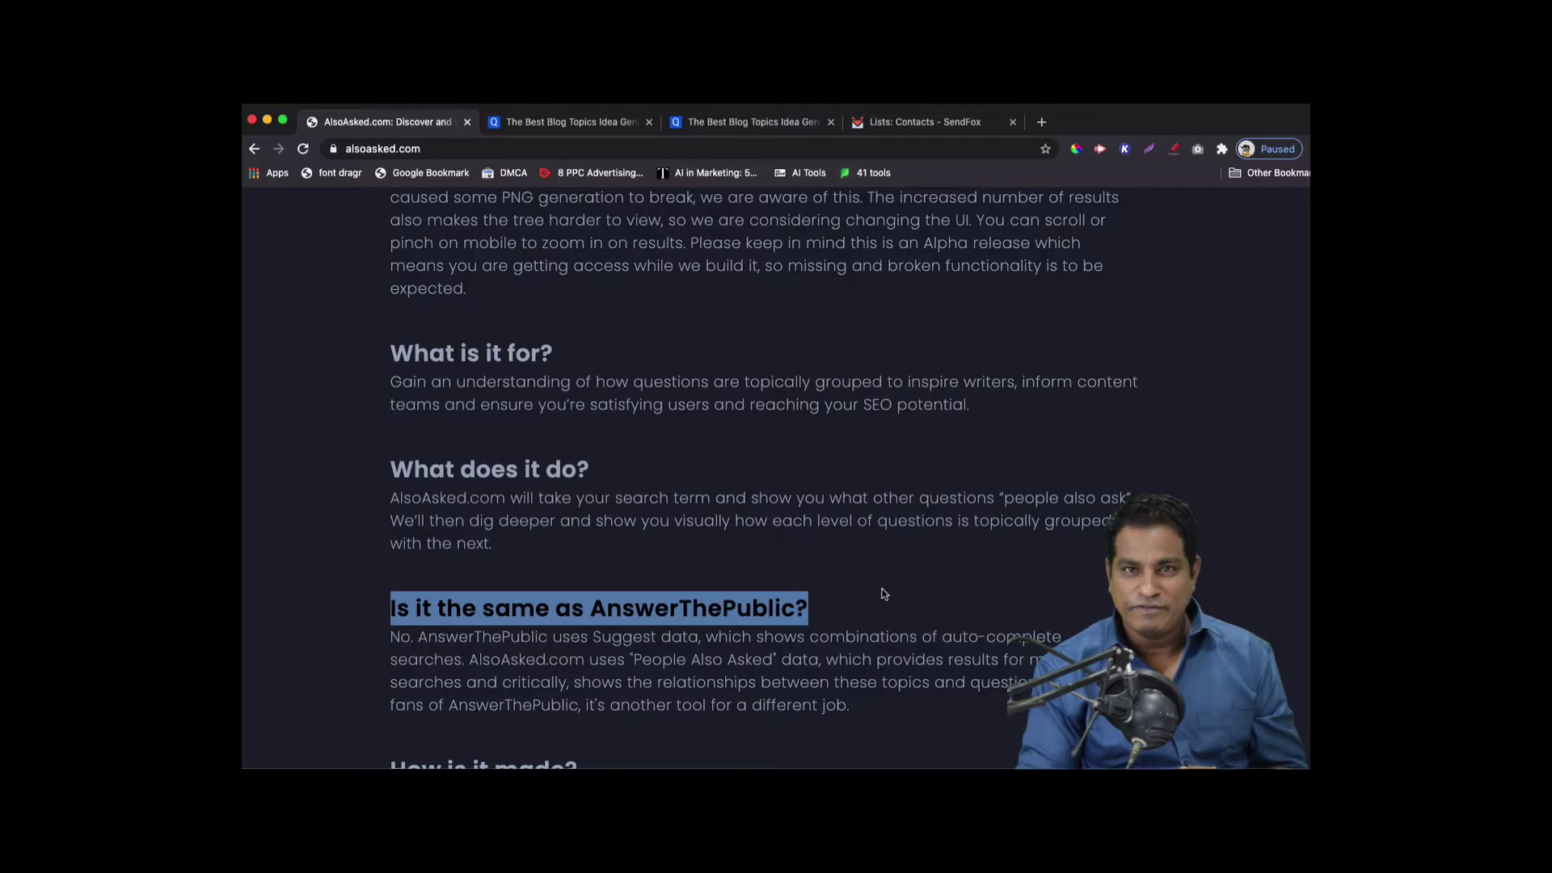
scroll(883, 595, down, 5)
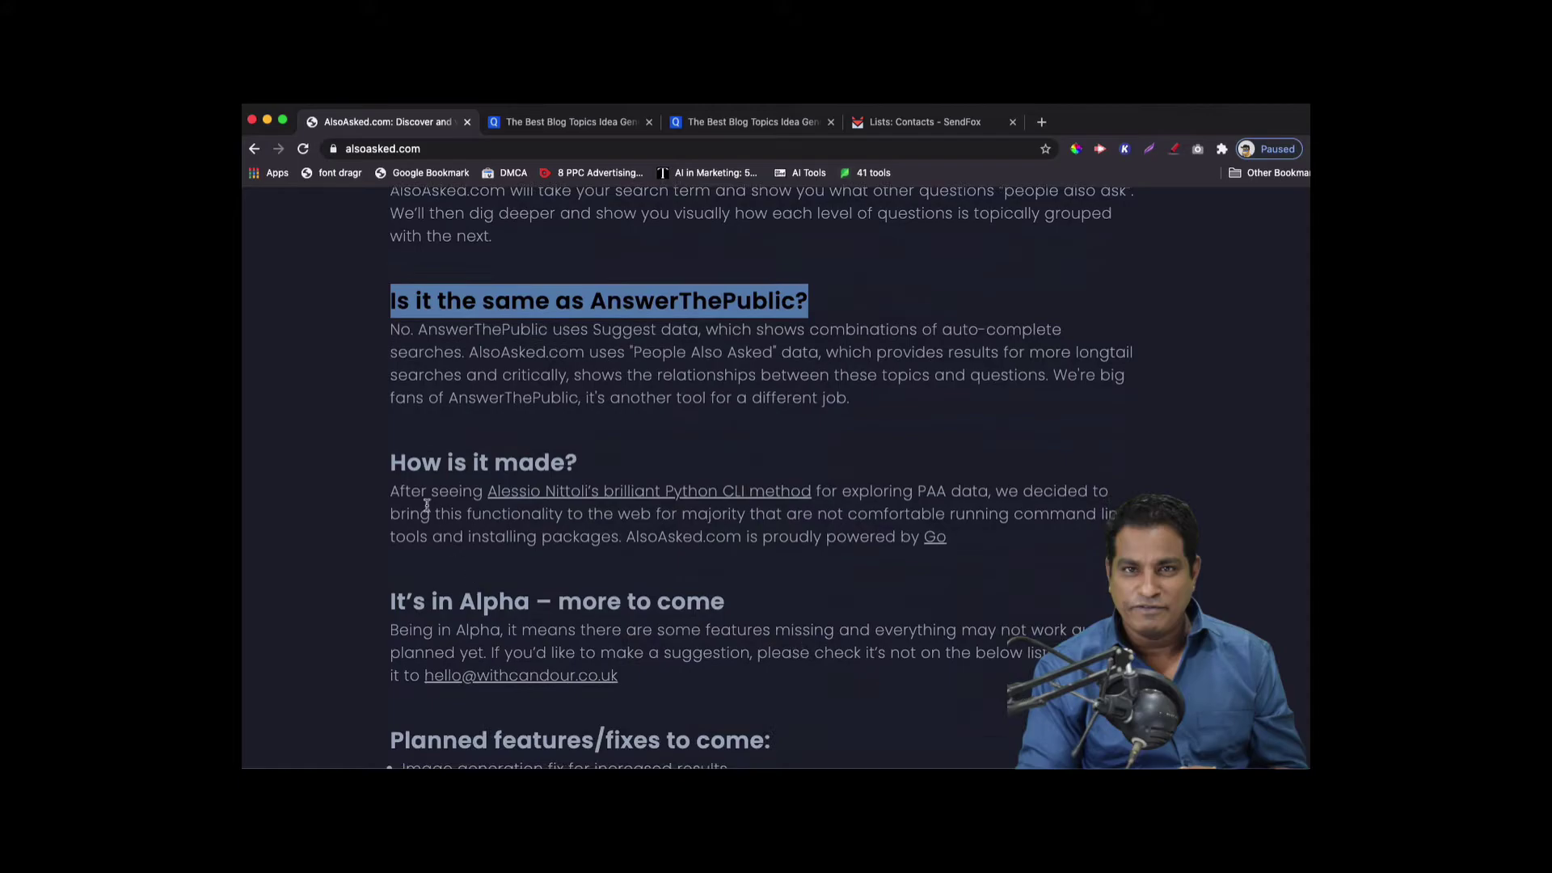
scroll(642, 561, down, 2)
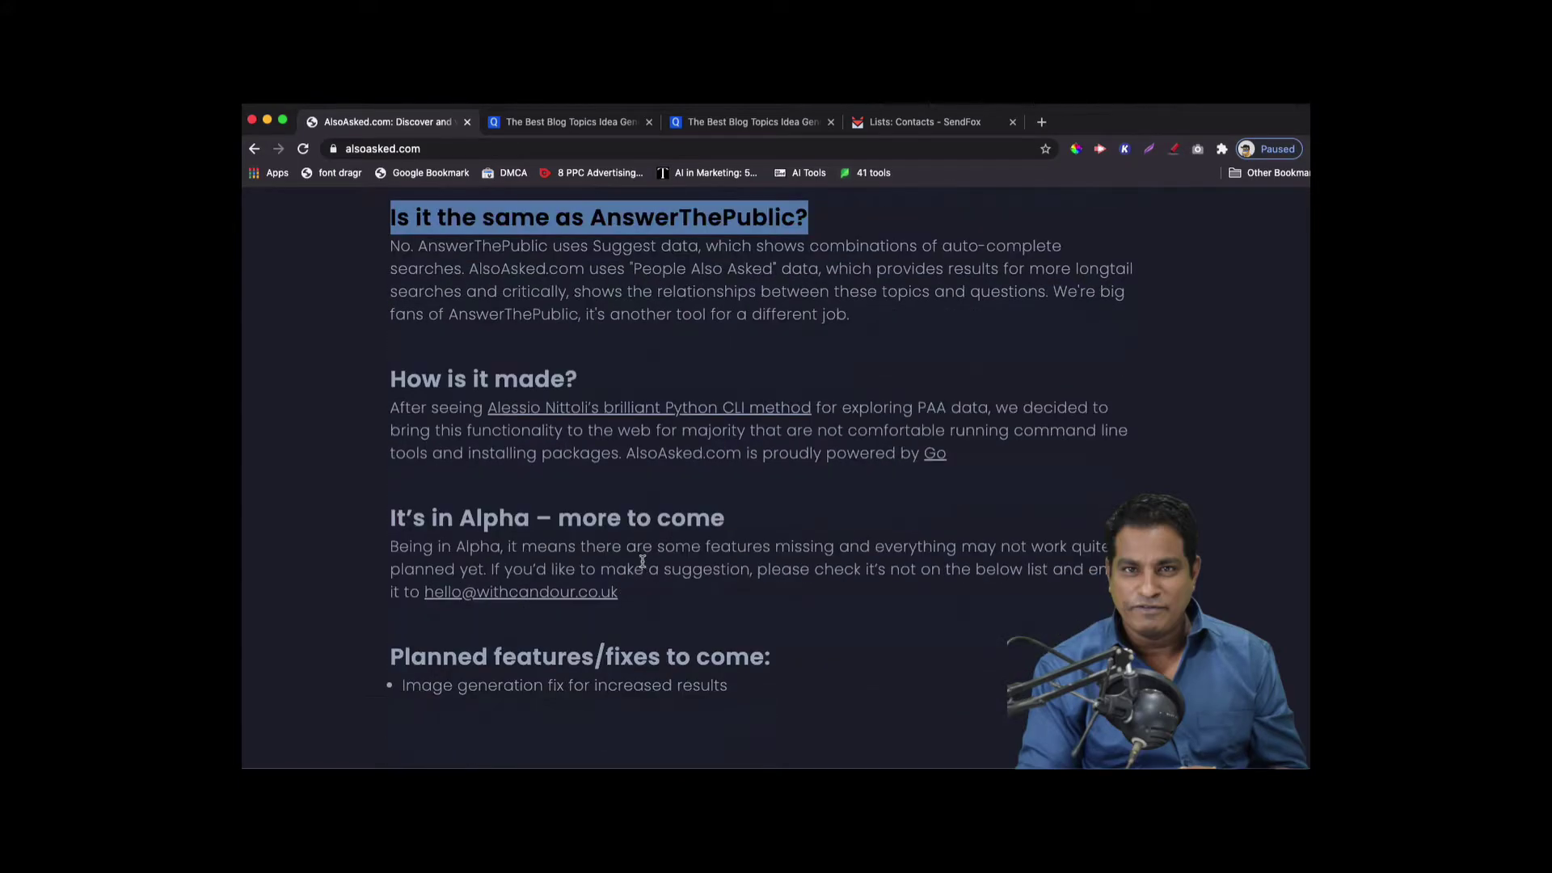
drag(388, 518, 752, 527)
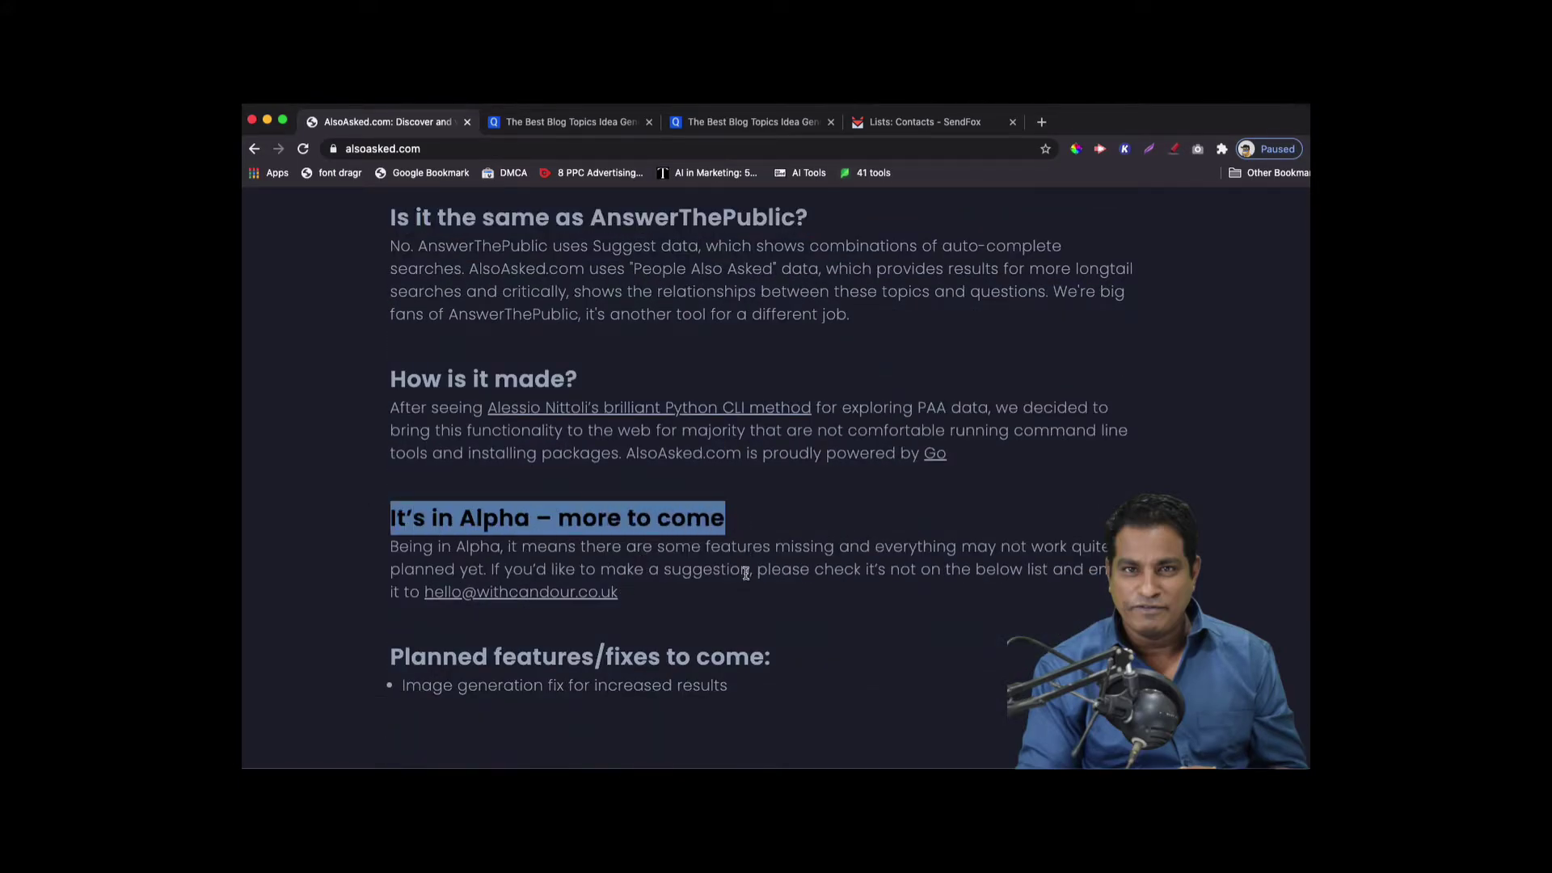
Run the search for cooking pasta questions in English for the United States
scroll(746, 578, up, 15)
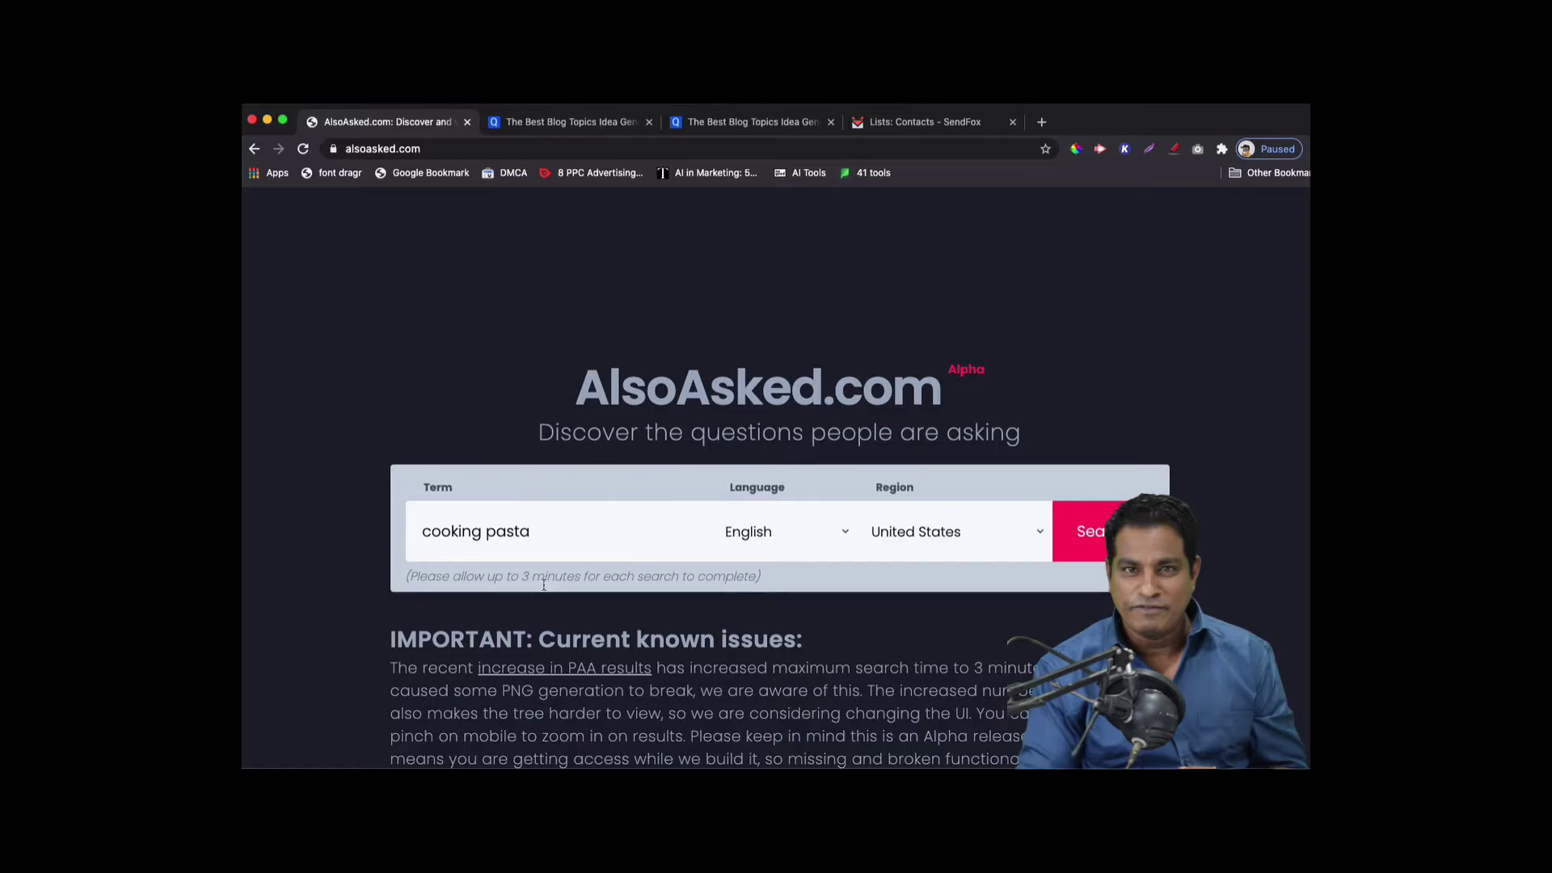
click(1086, 525)
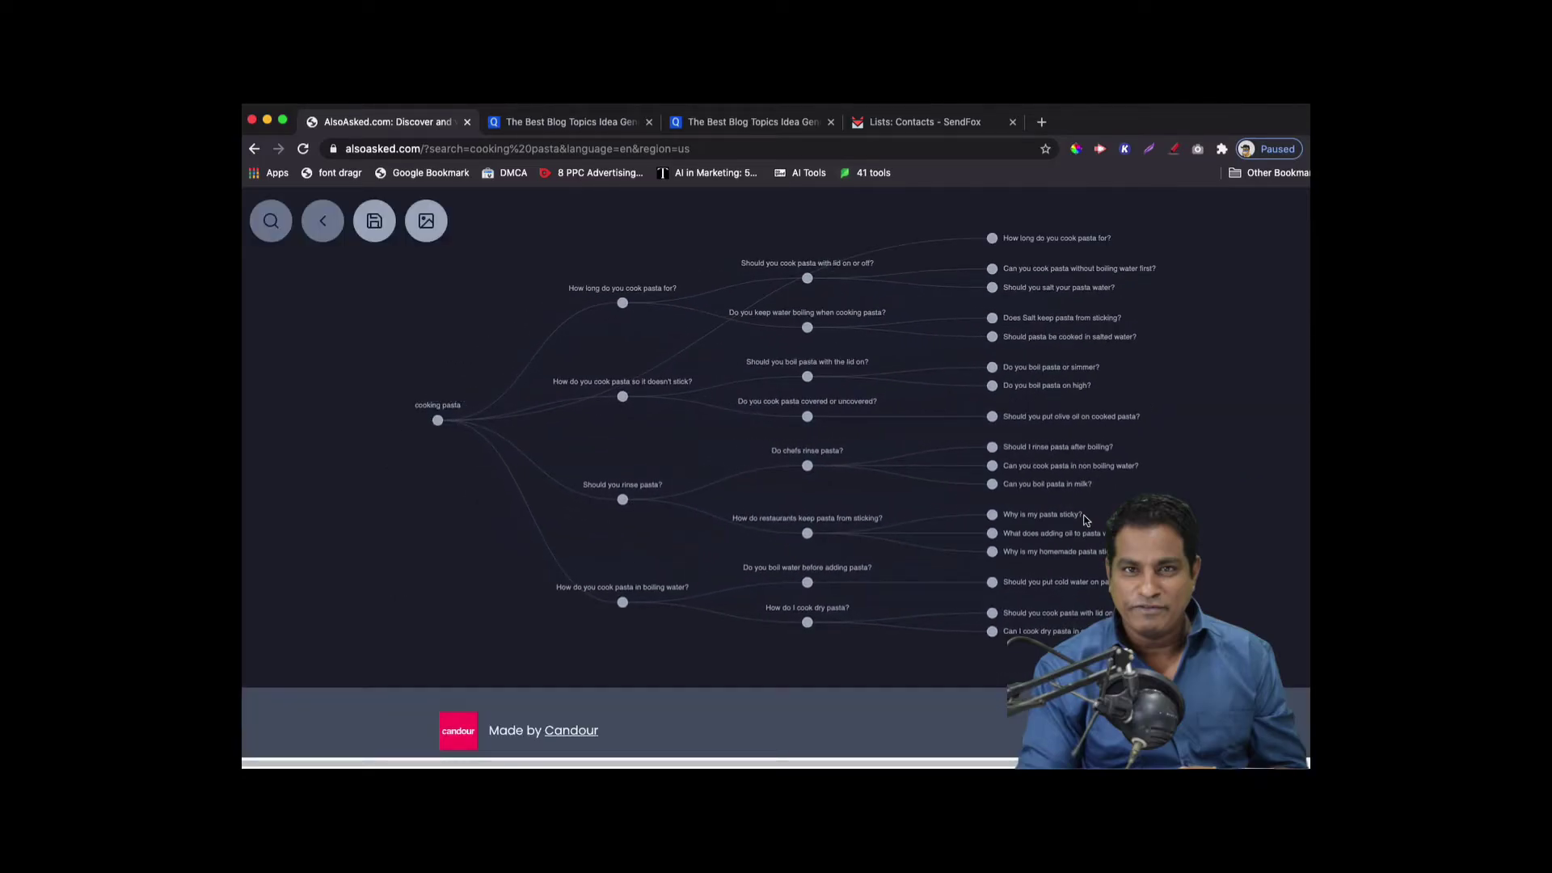
Examine the cooking pasta question tree, following its branches from the main questions to the most detailed ones
scroll(961, 517, down, 3)
scroll(961, 520, up, 5)
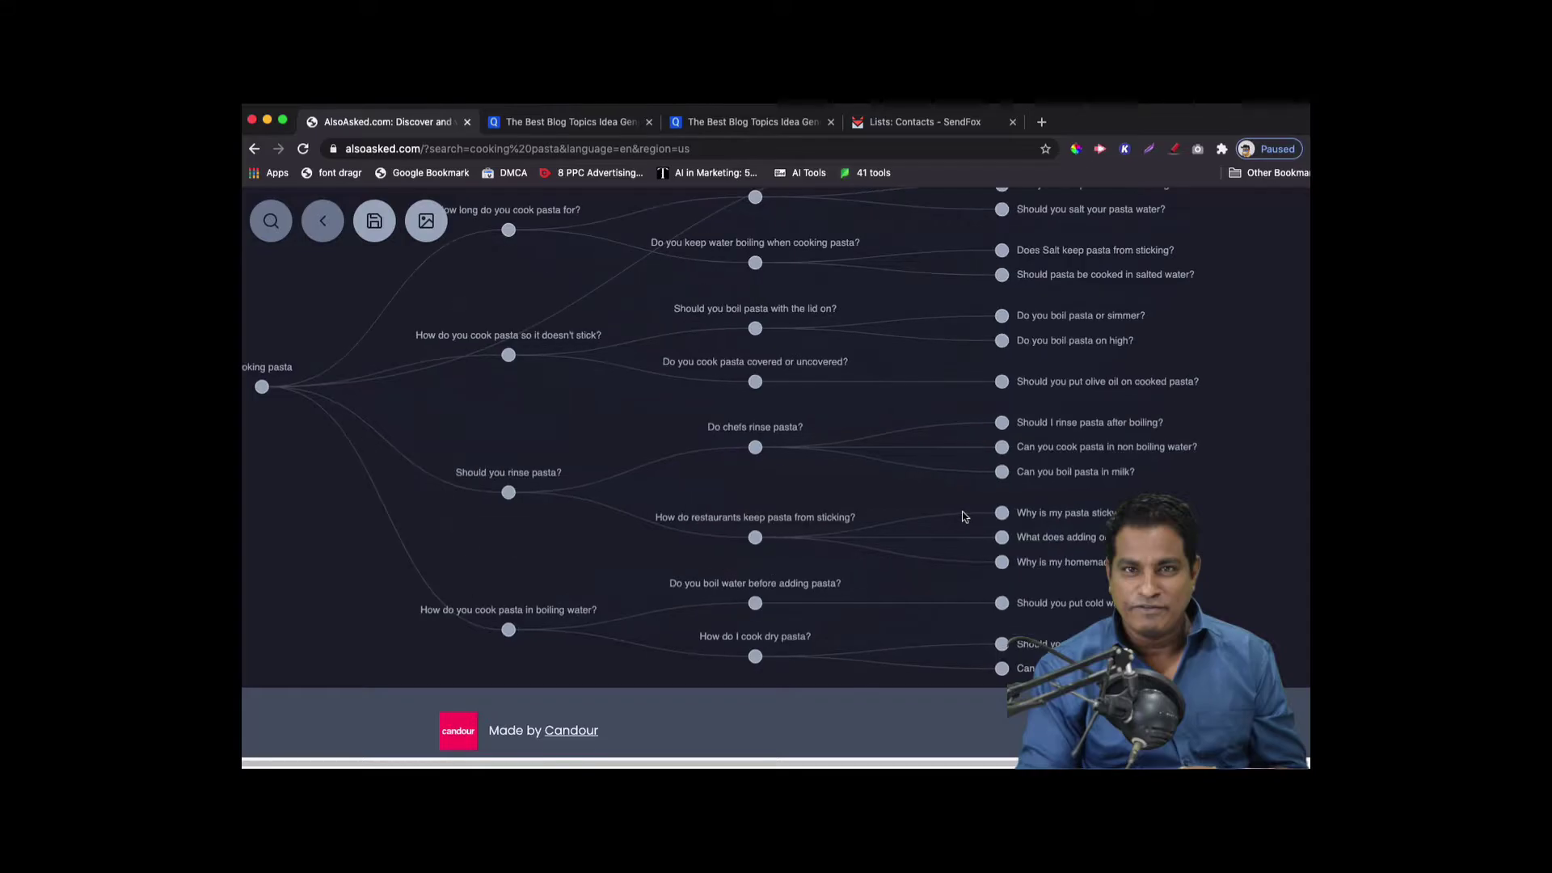
scroll(965, 518, down, 2)
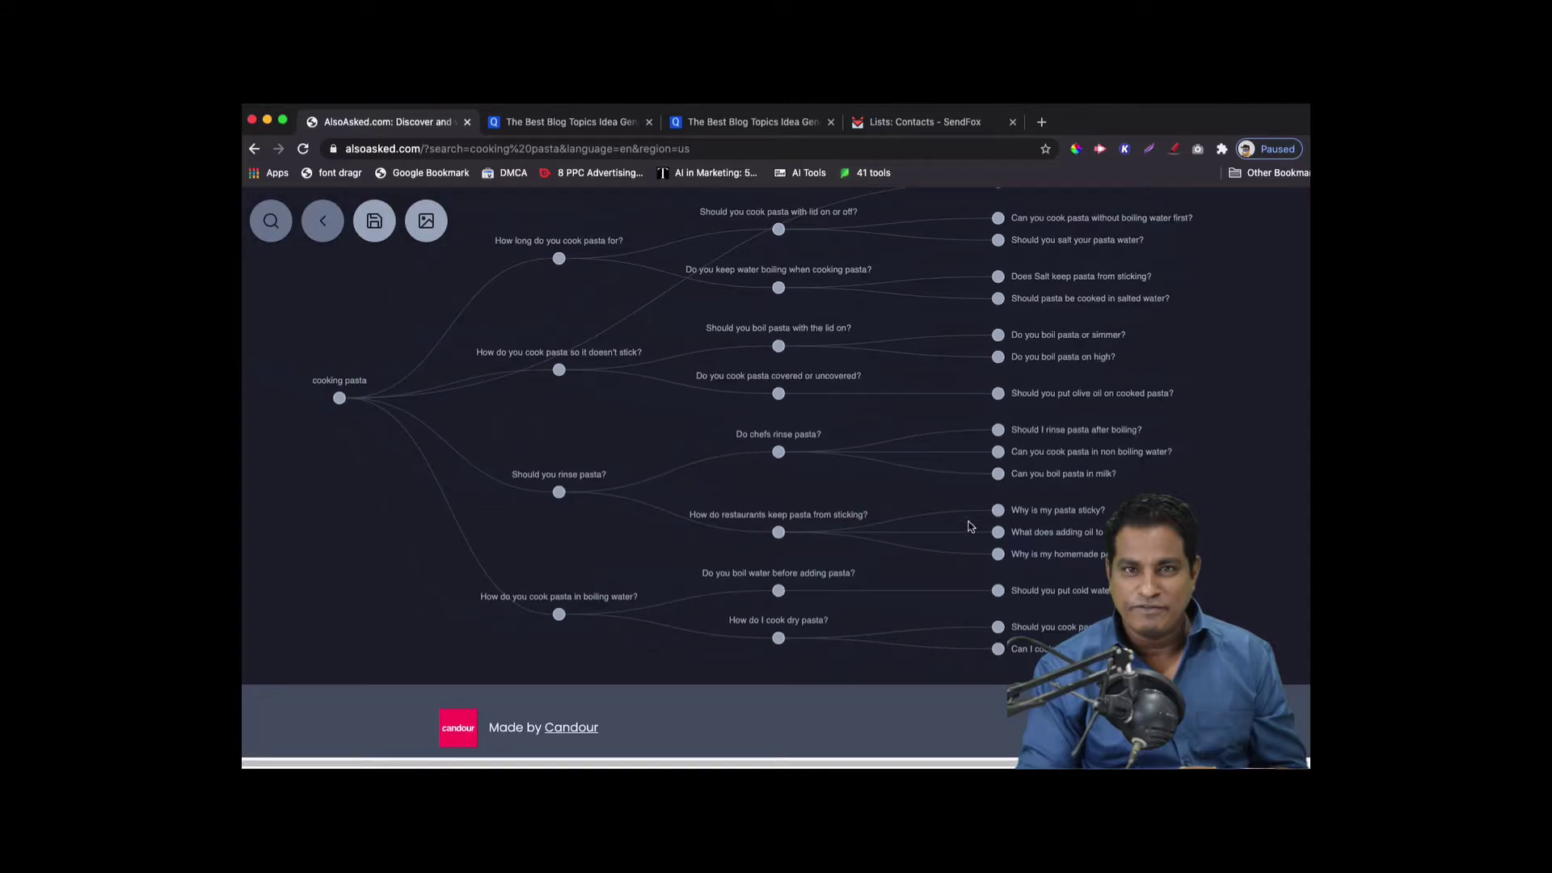
scroll(968, 526, down, 1)
scroll(970, 526, up, 1)
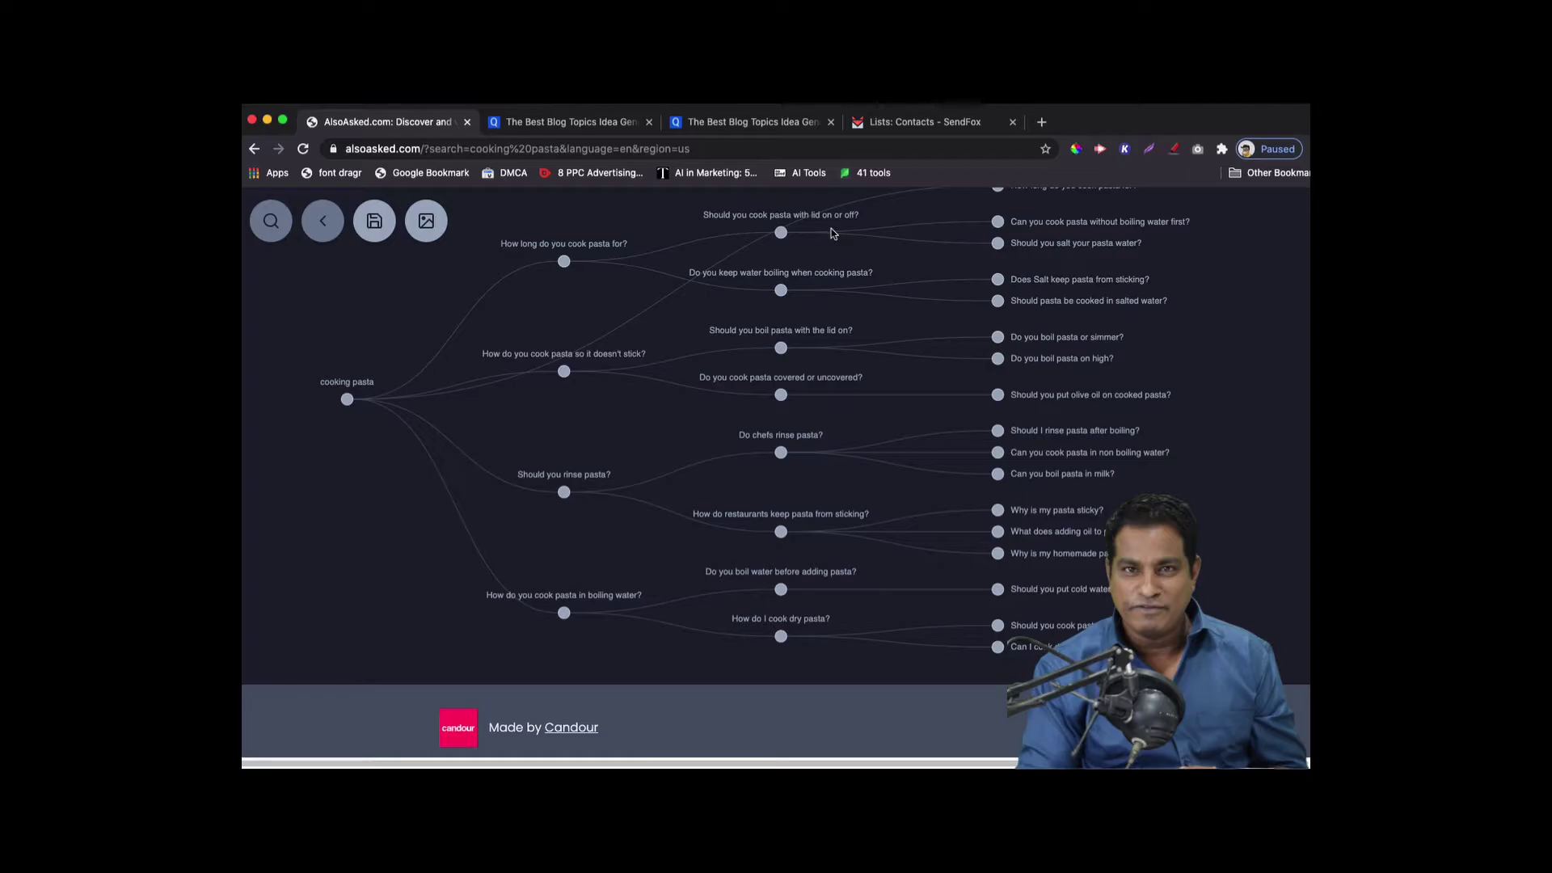
scroll(938, 315, up, 2)
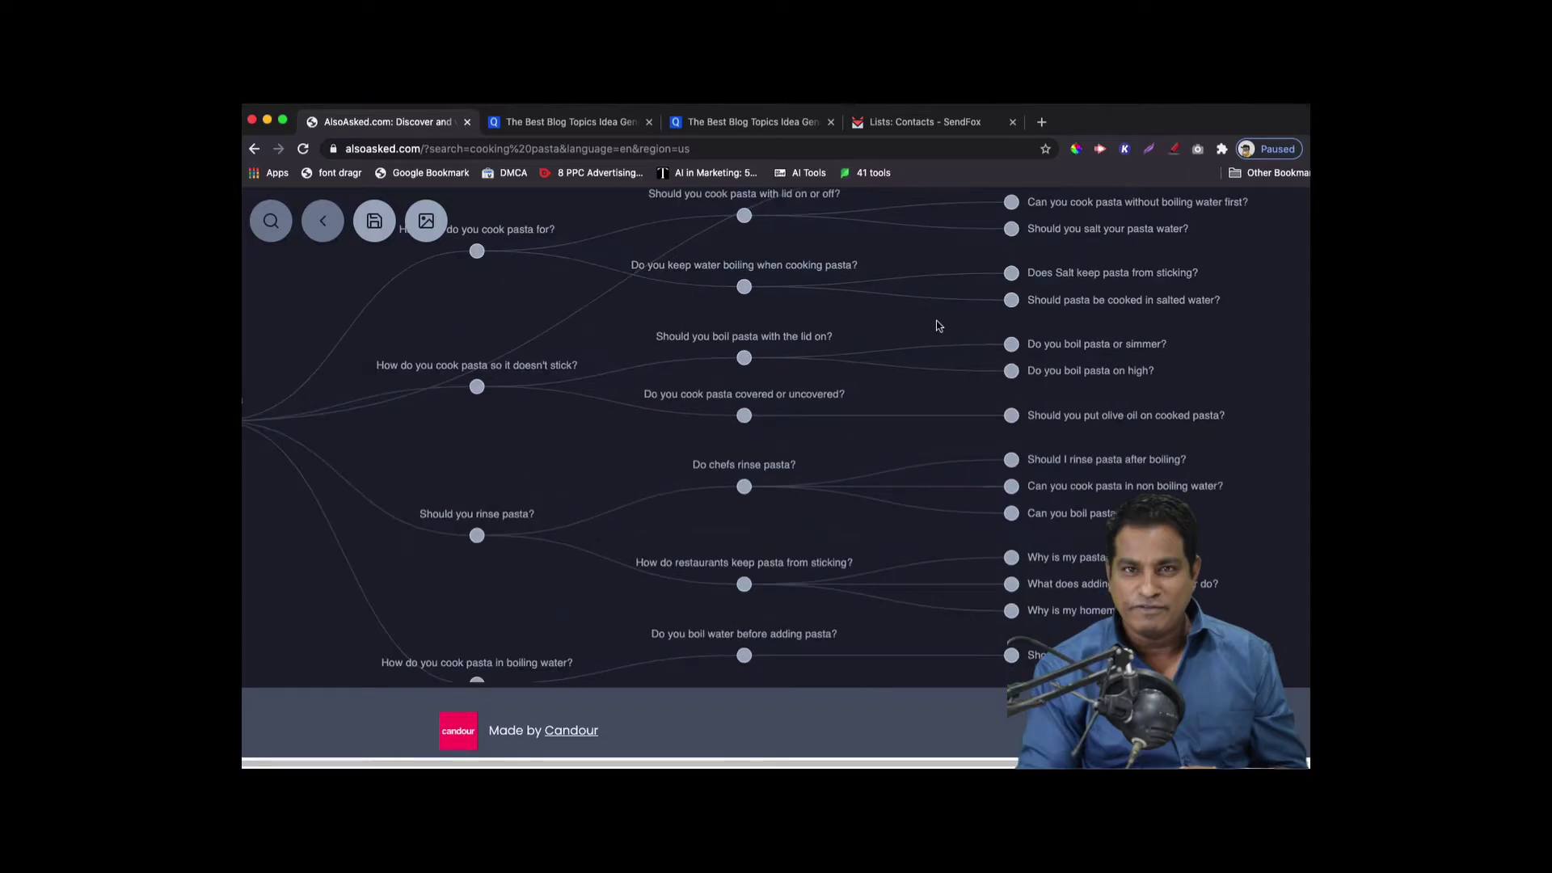
drag(918, 294, 742, 405)
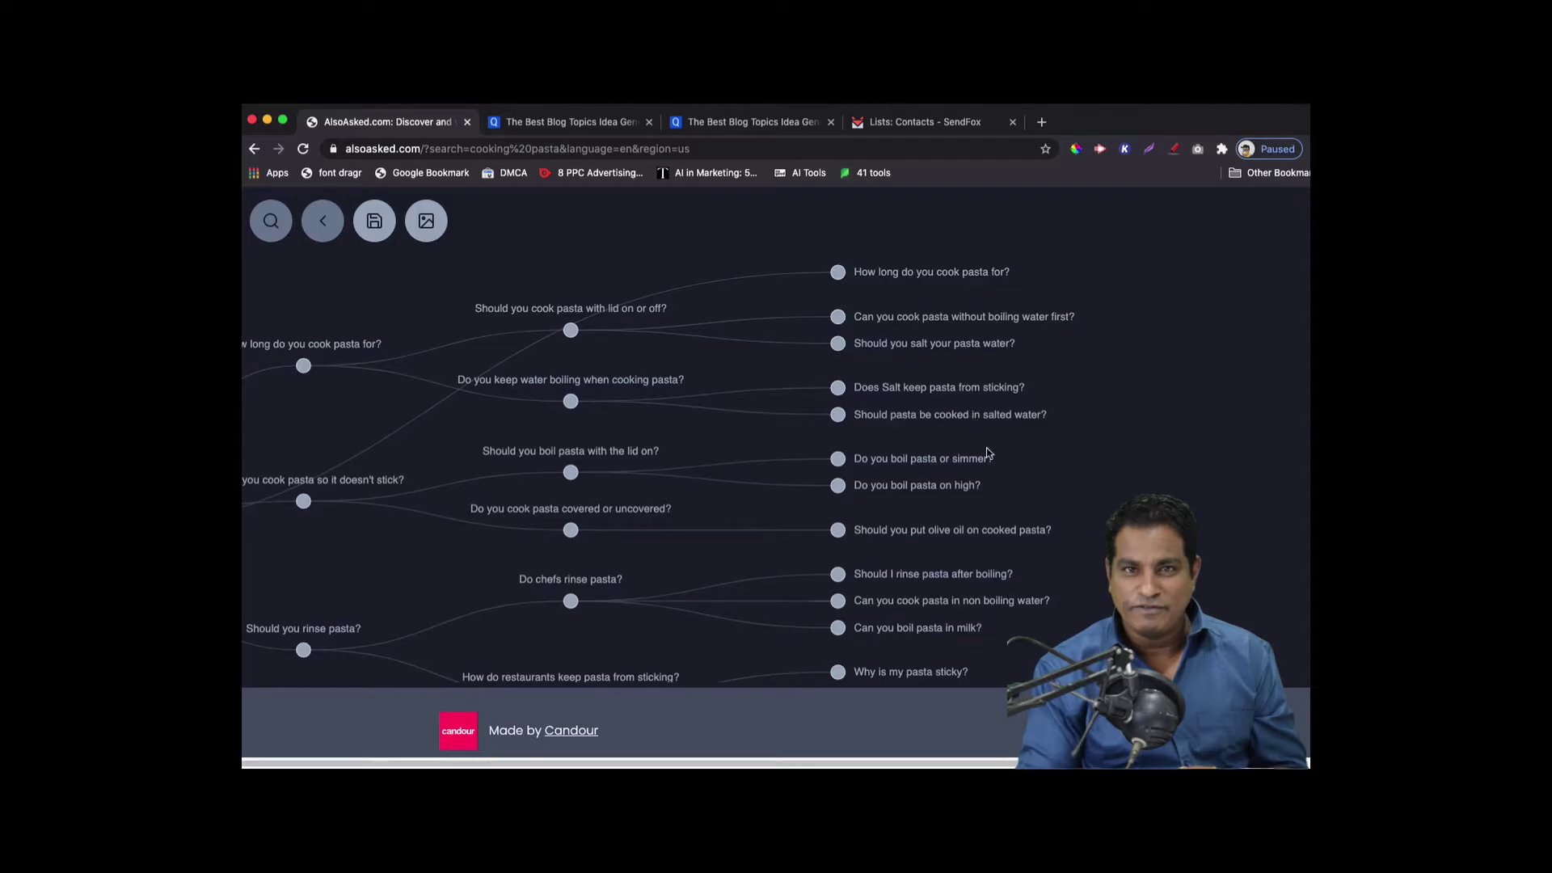
scroll(991, 461, down, 2)
scroll(992, 461, up, 3)
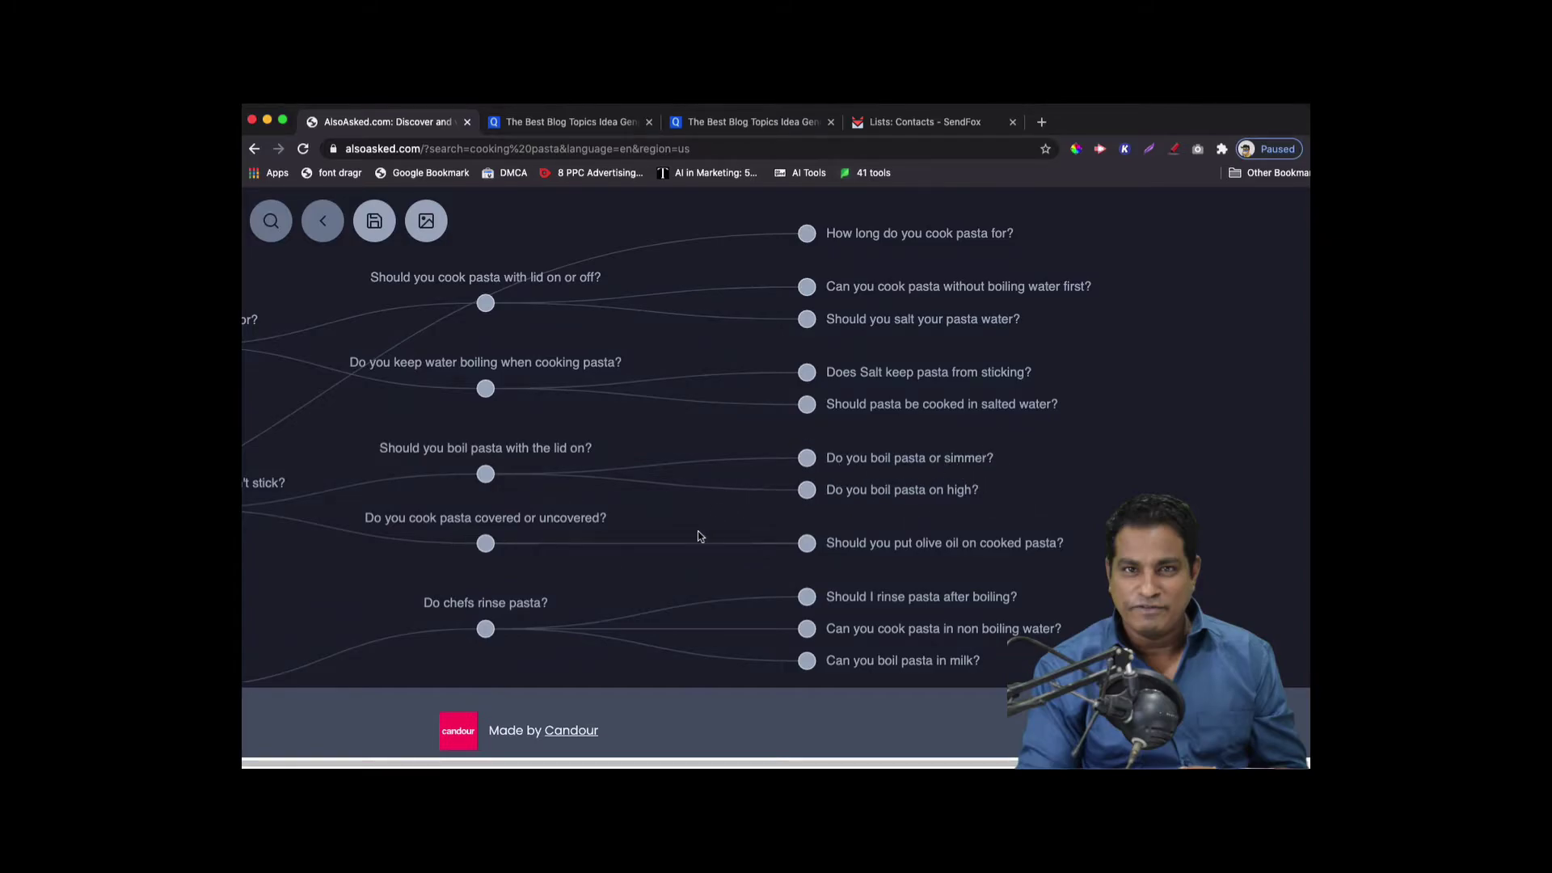
drag(644, 530, 848, 518)
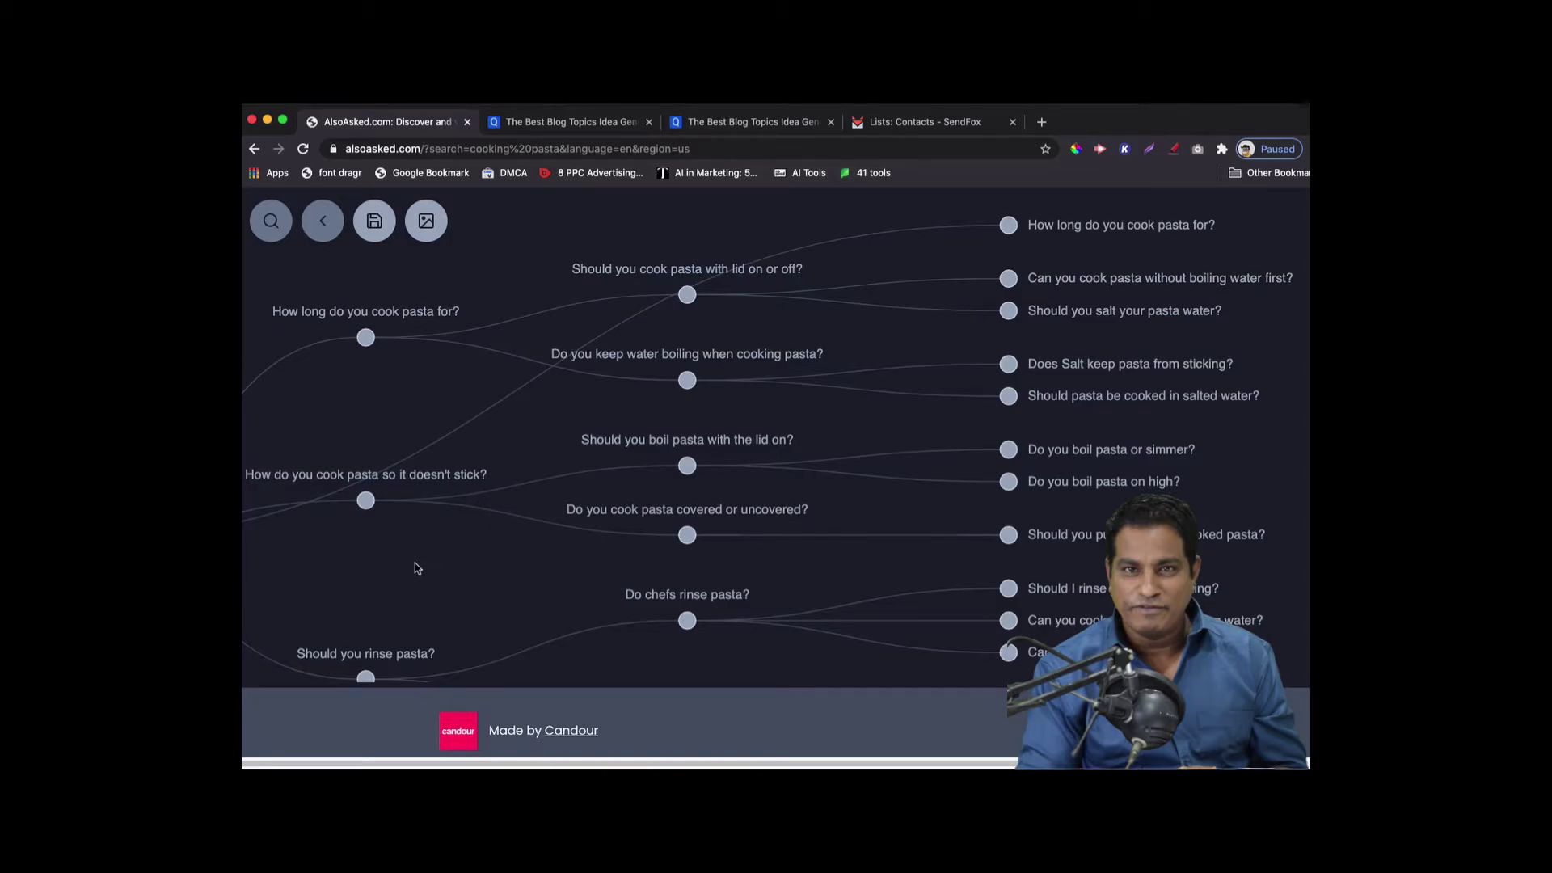
drag(414, 563, 595, 552)
drag(742, 509, 575, 527)
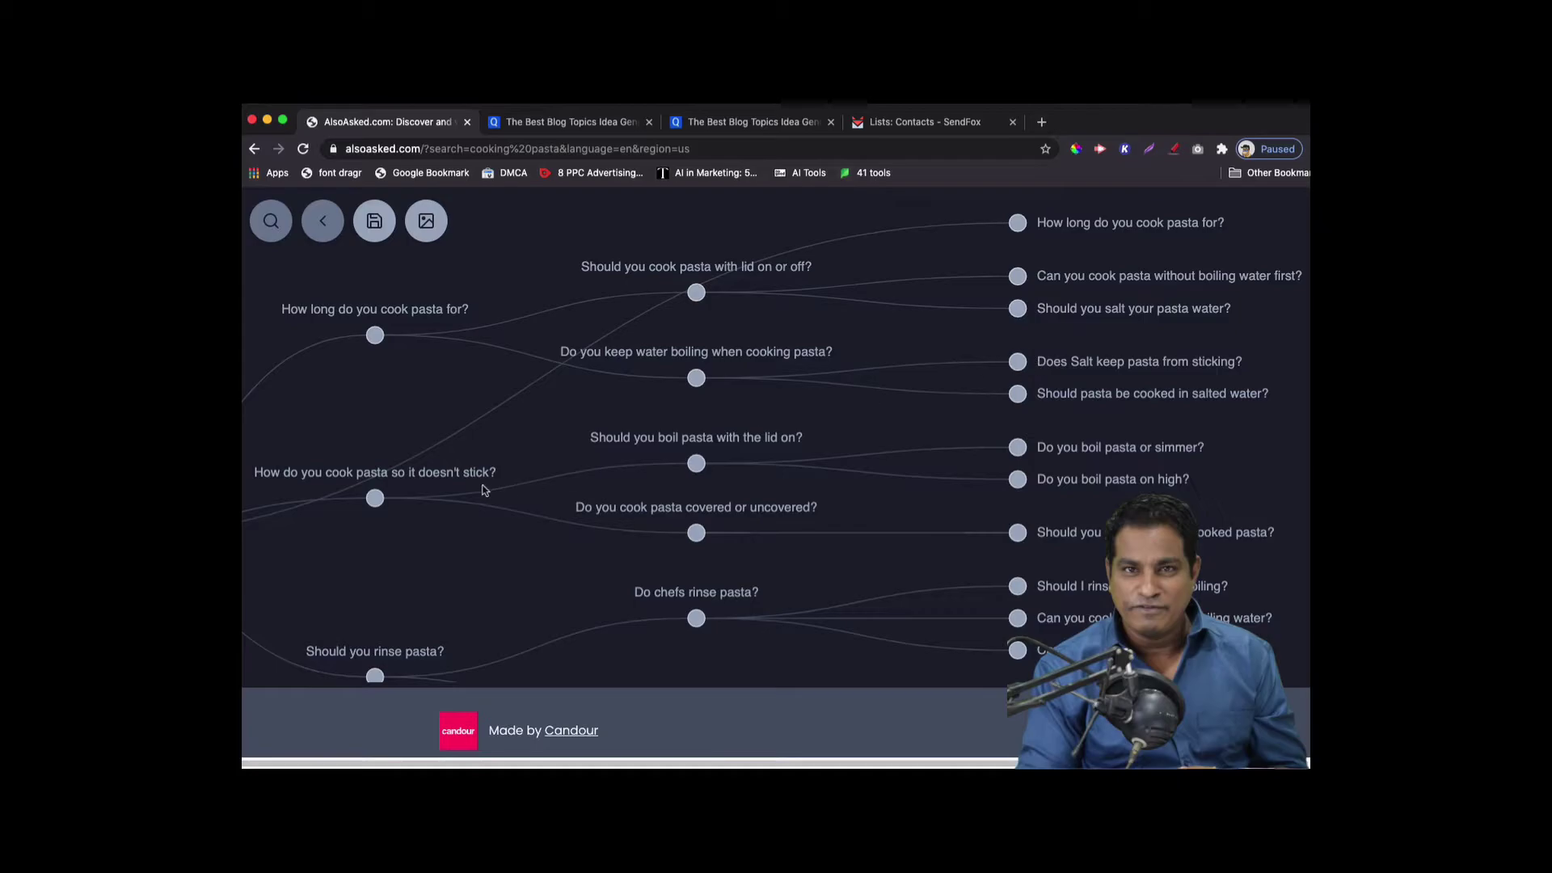
drag(250, 469, 366, 477)
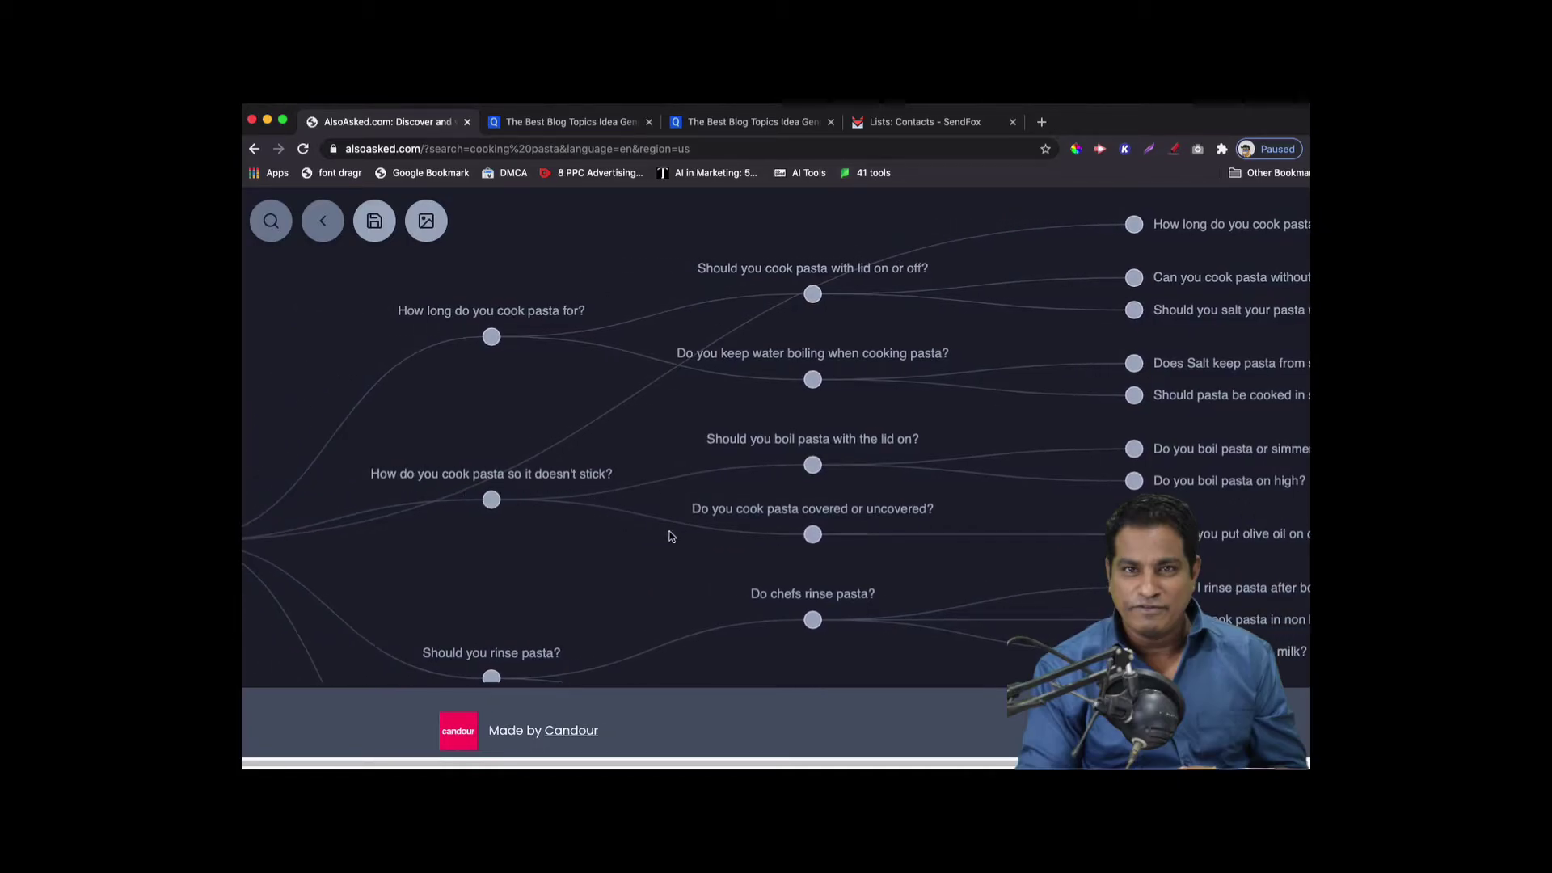
drag(650, 554, 502, 543)
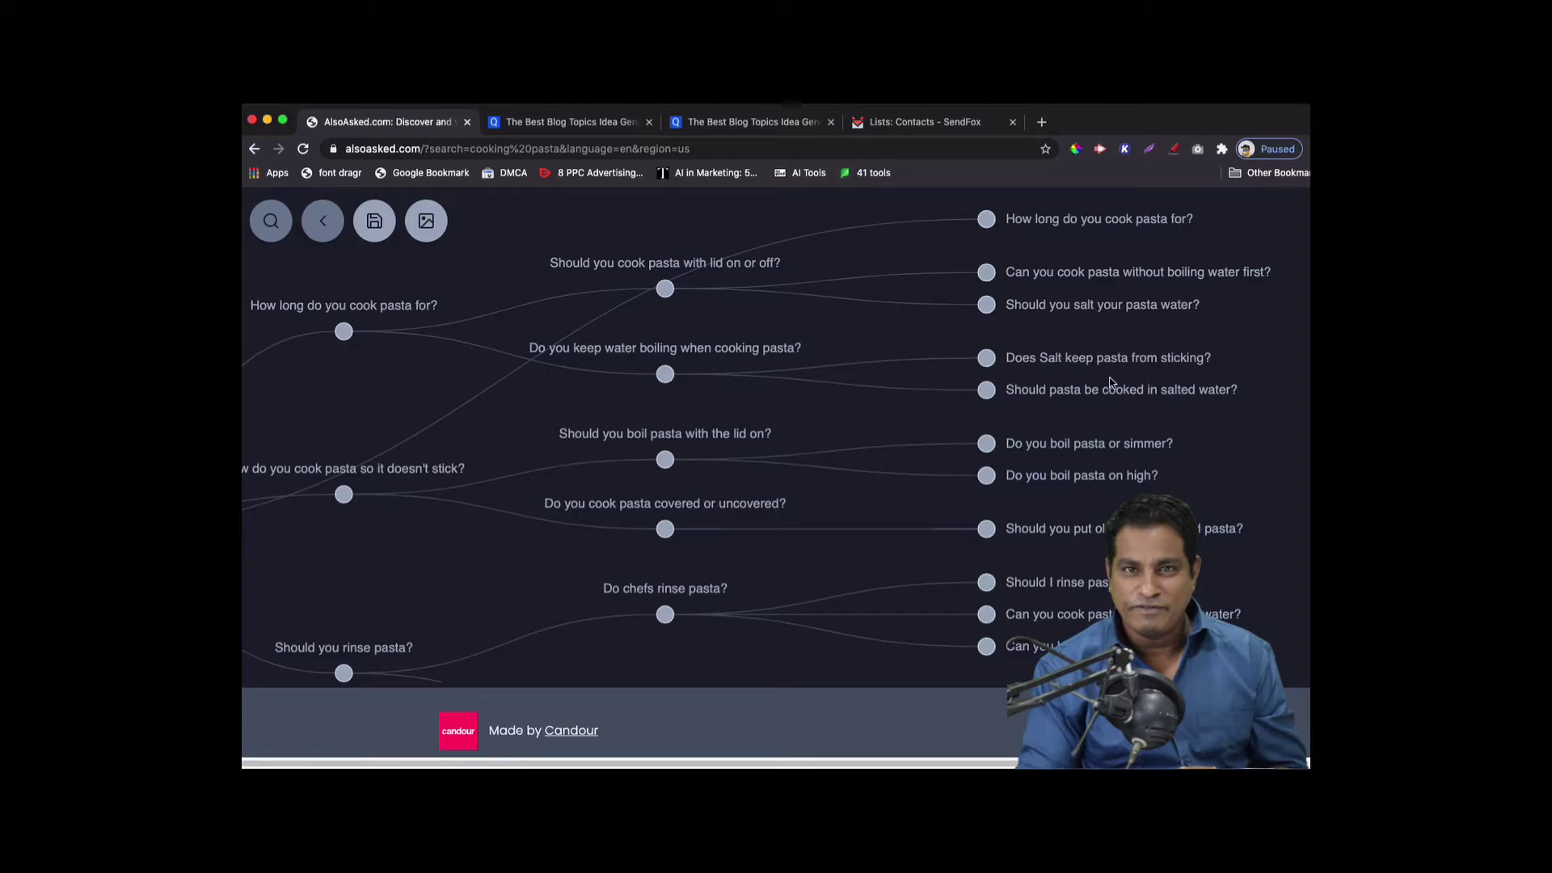
drag(433, 558, 485, 561)
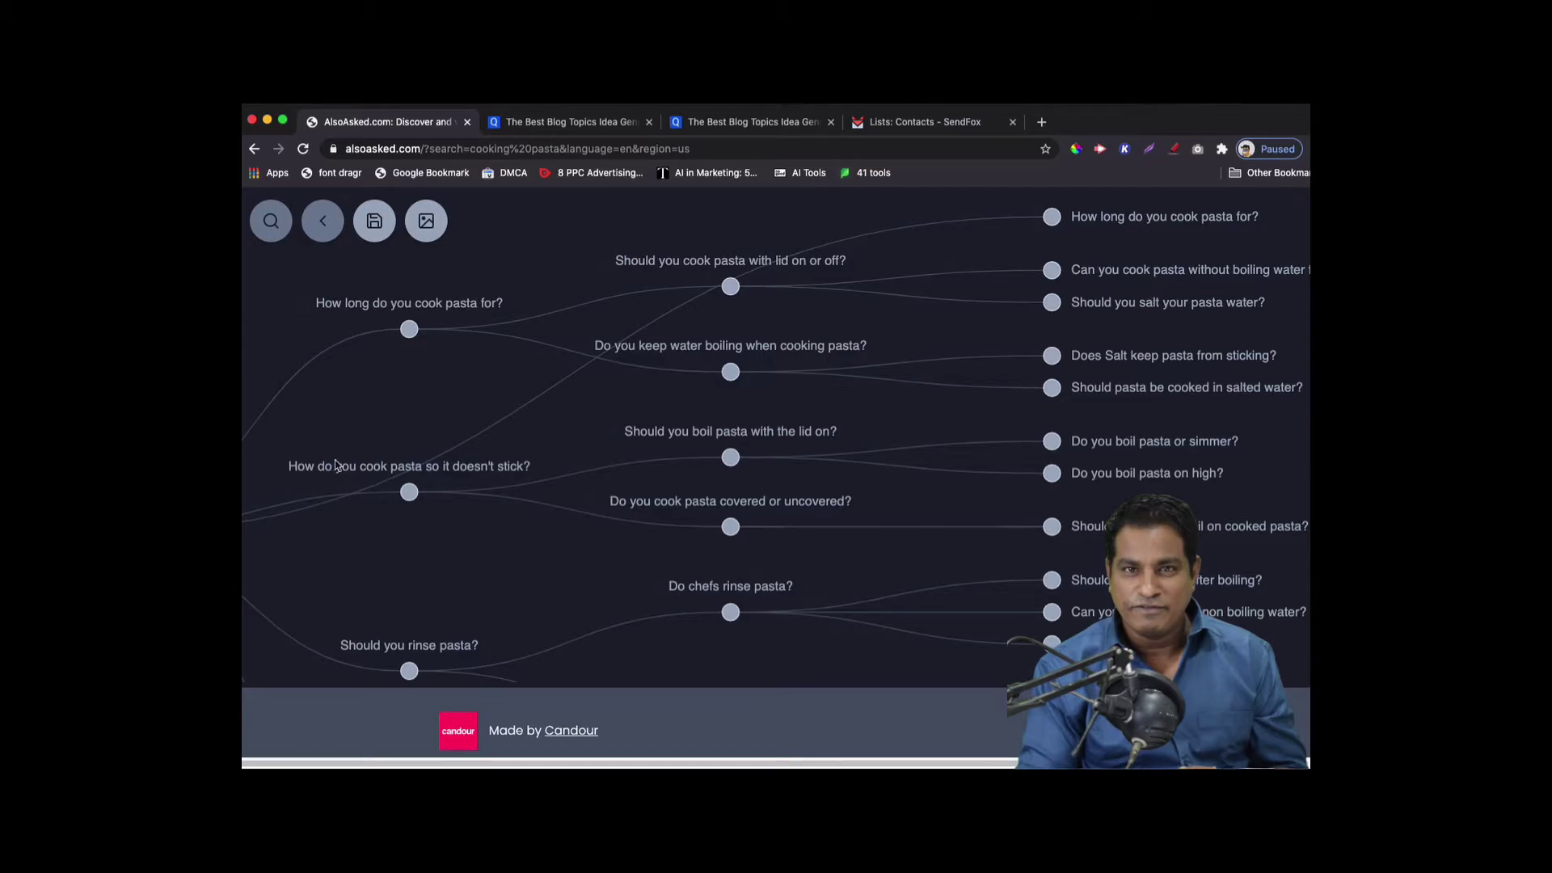
Examine the separate question tree for "How do you cook pasta so it doesn't stick?" and return to the cooking pasta tree
click(359, 467)
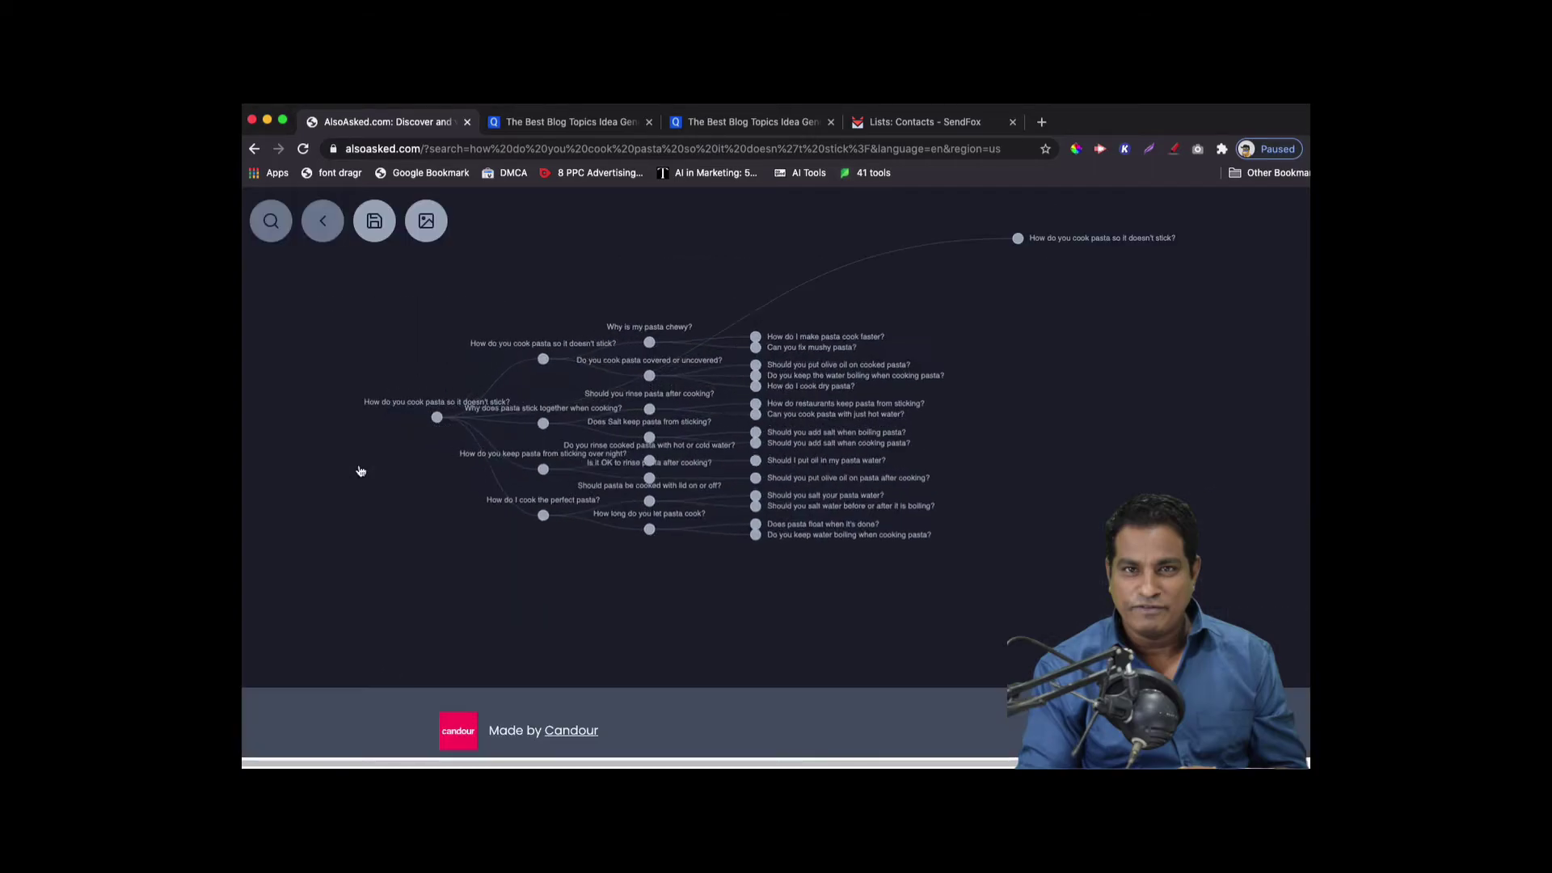
scroll(434, 521, up, 4)
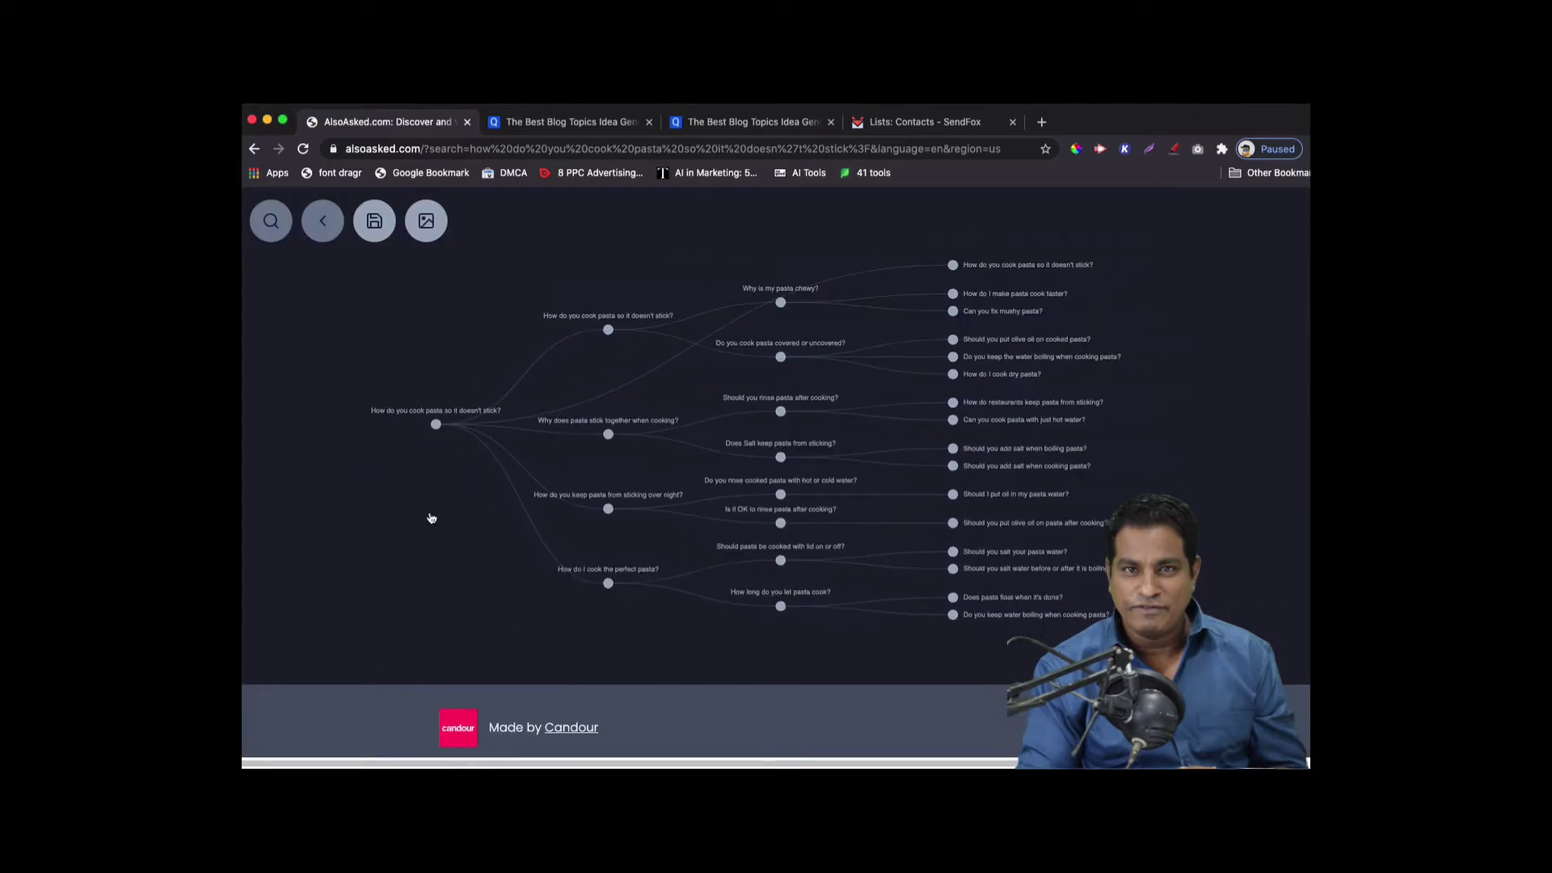
drag(637, 391, 536, 509)
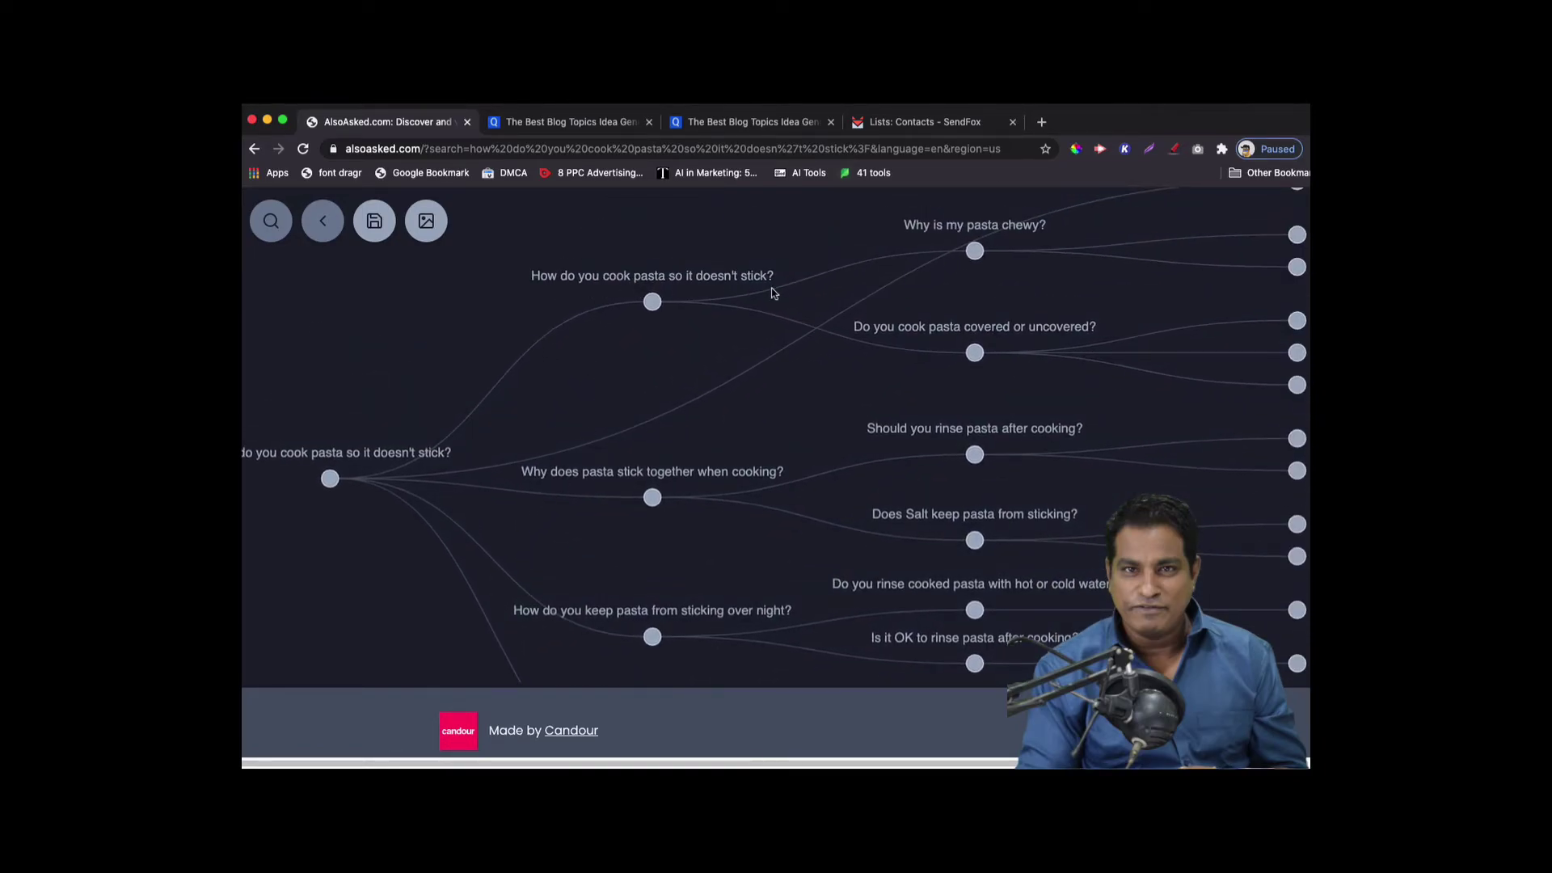
drag(683, 432, 656, 352)
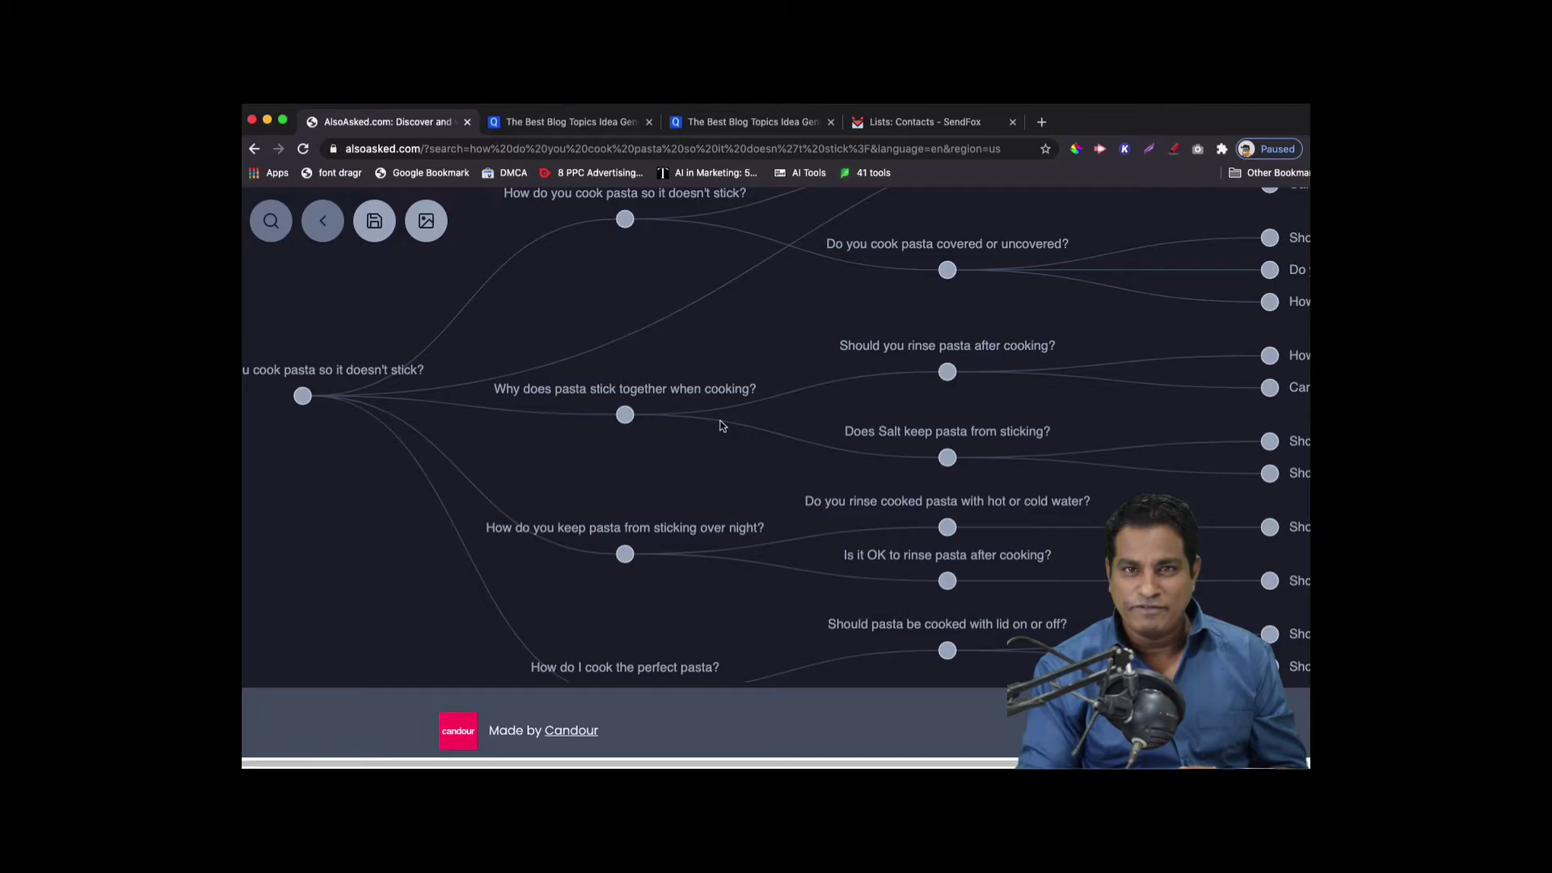
scroll(687, 485, down, 2)
scroll(663, 461, up, 1)
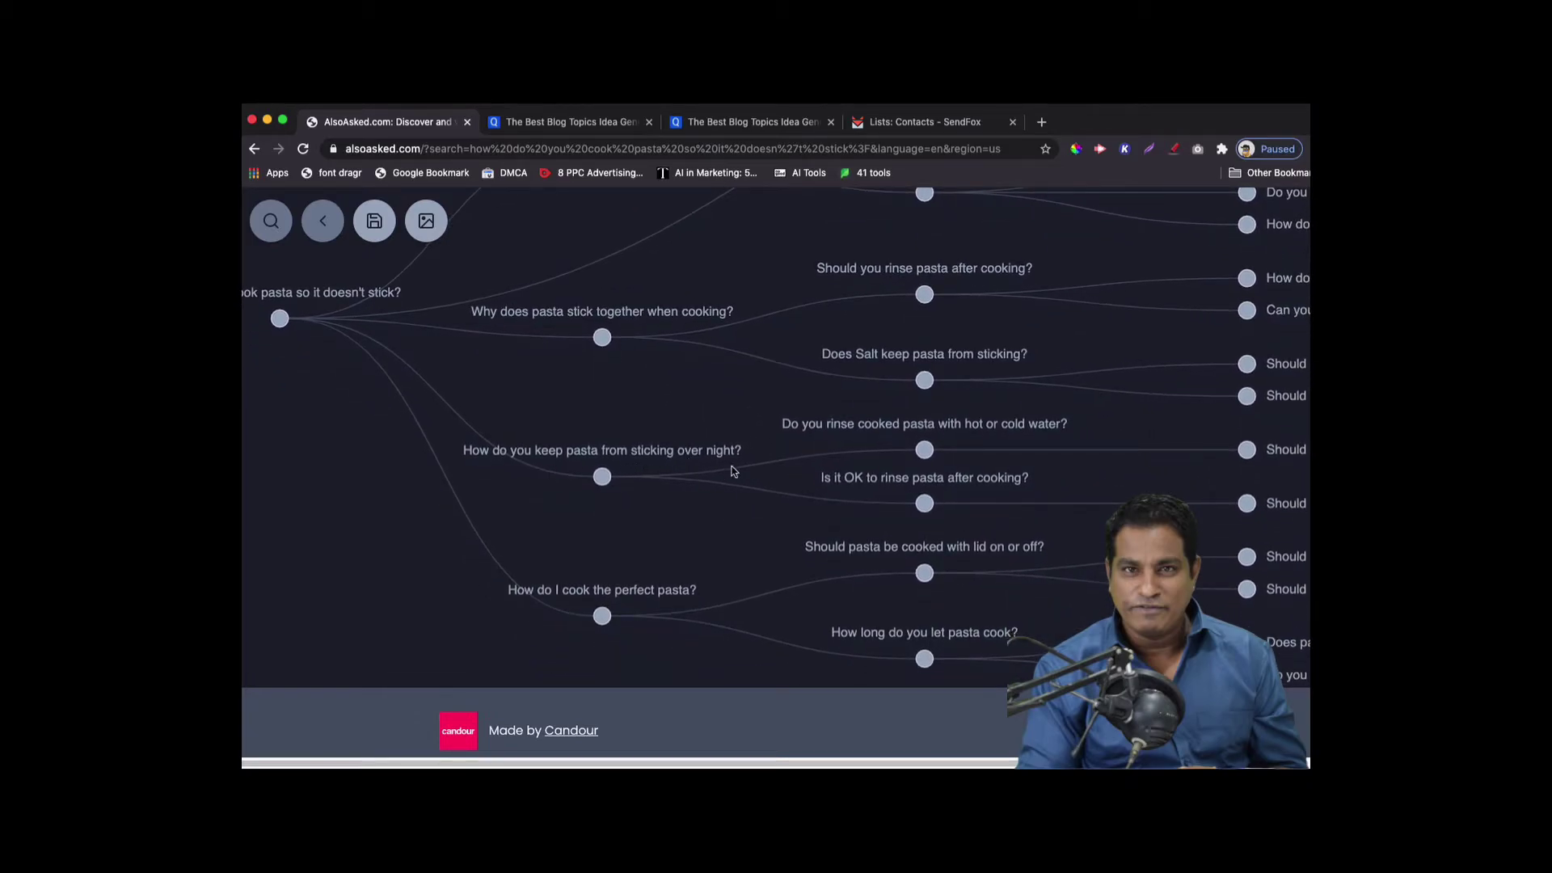
scroll(687, 452, right, 8)
scroll(687, 452, up, 3)
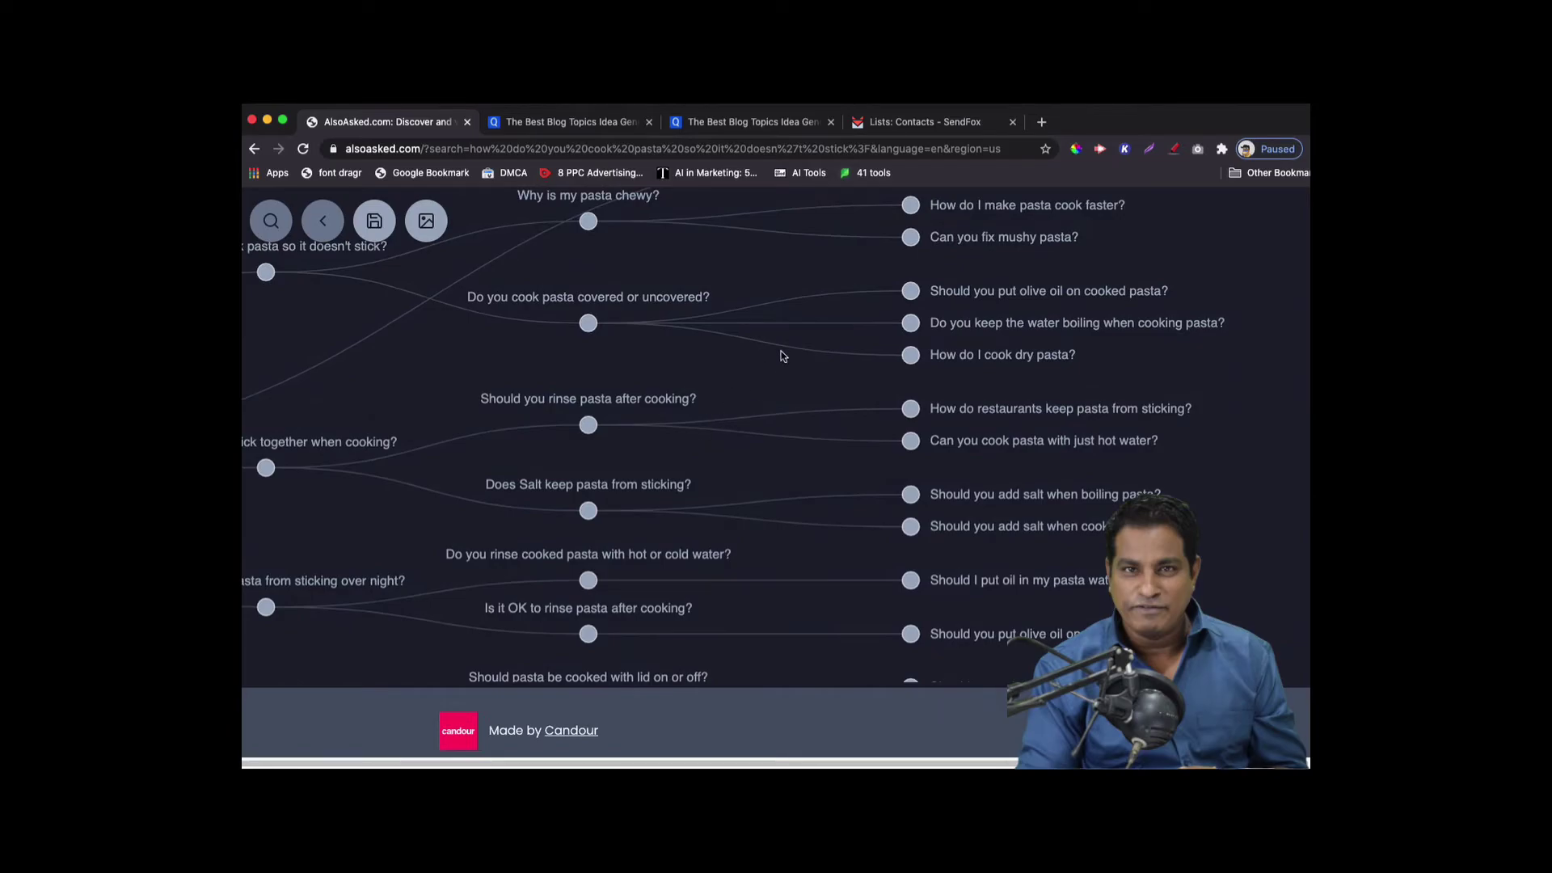
scroll(776, 453, up, 4)
scroll(776, 452, right, 2)
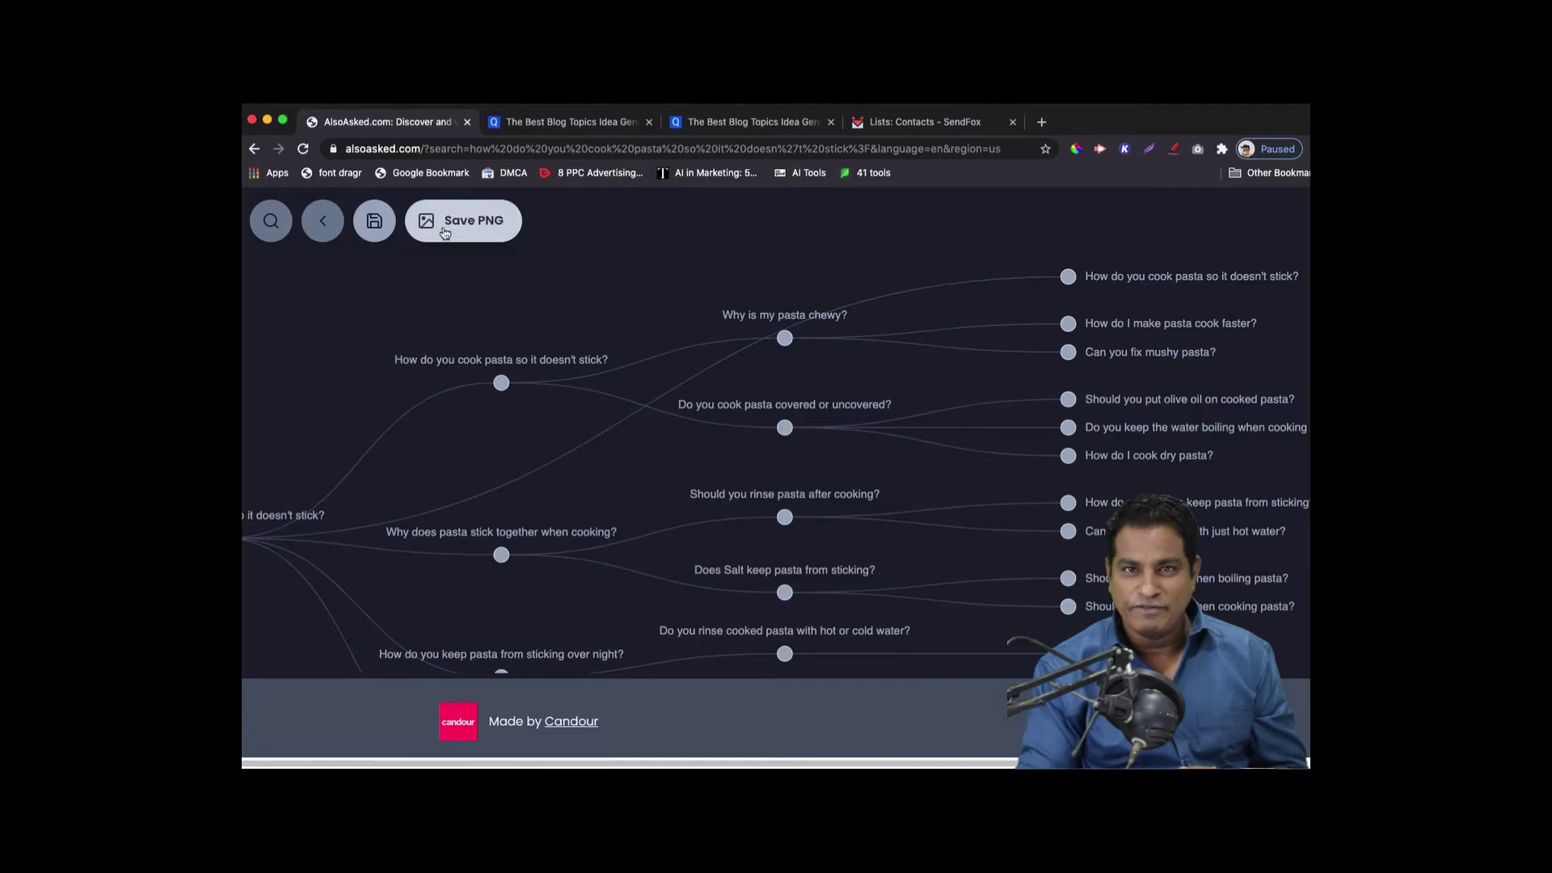
click(325, 221)
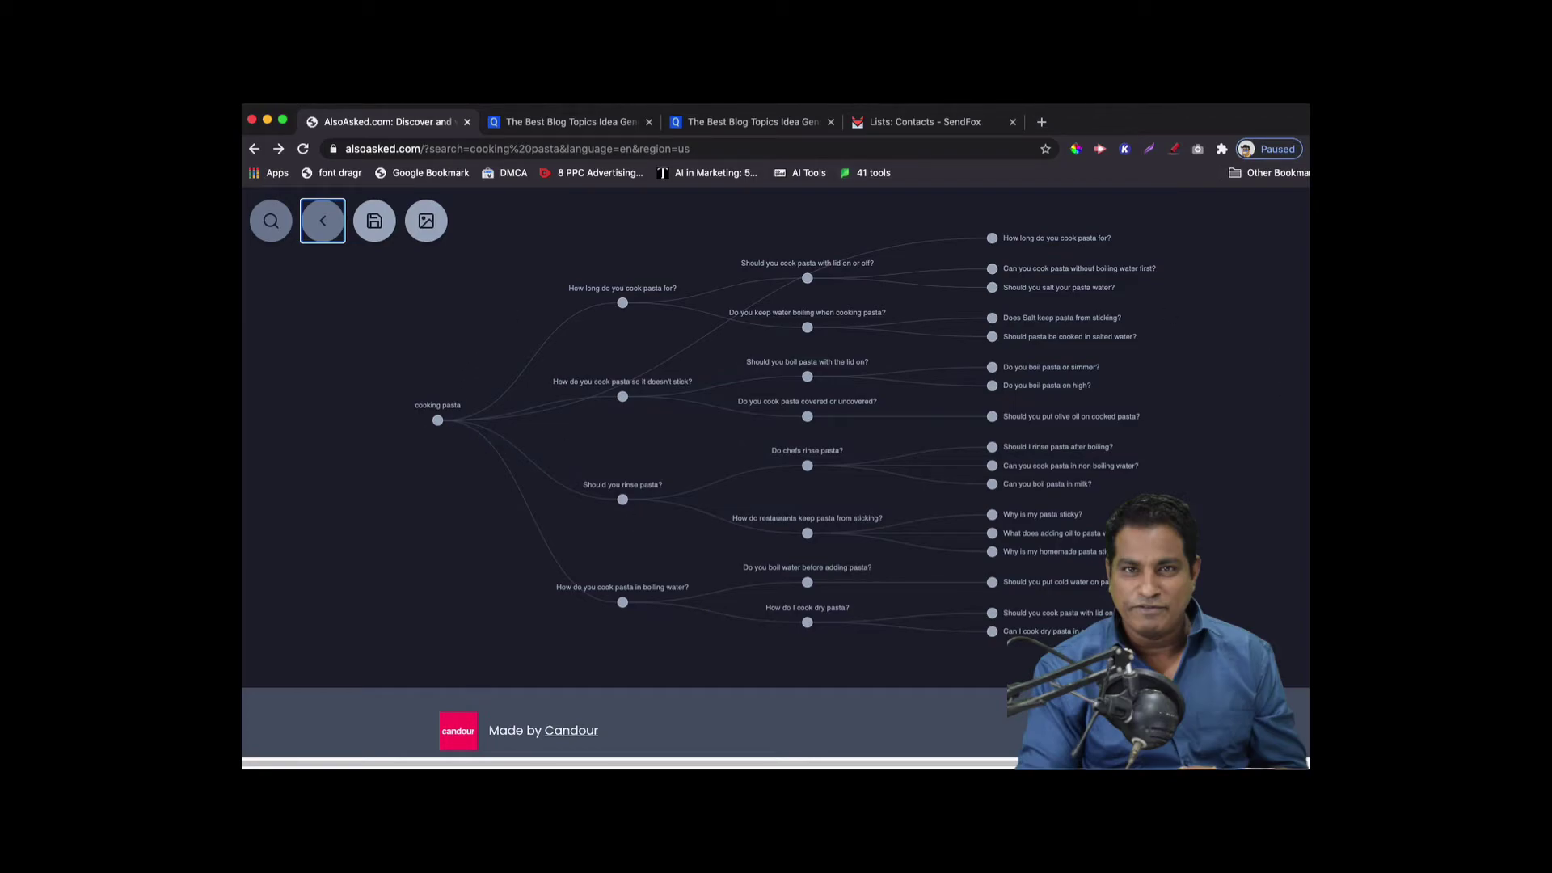
Save the cooking pasta question tree as a PNG image named "AlsoAsked - Cooking Pasta" in Downloads
click(457, 222)
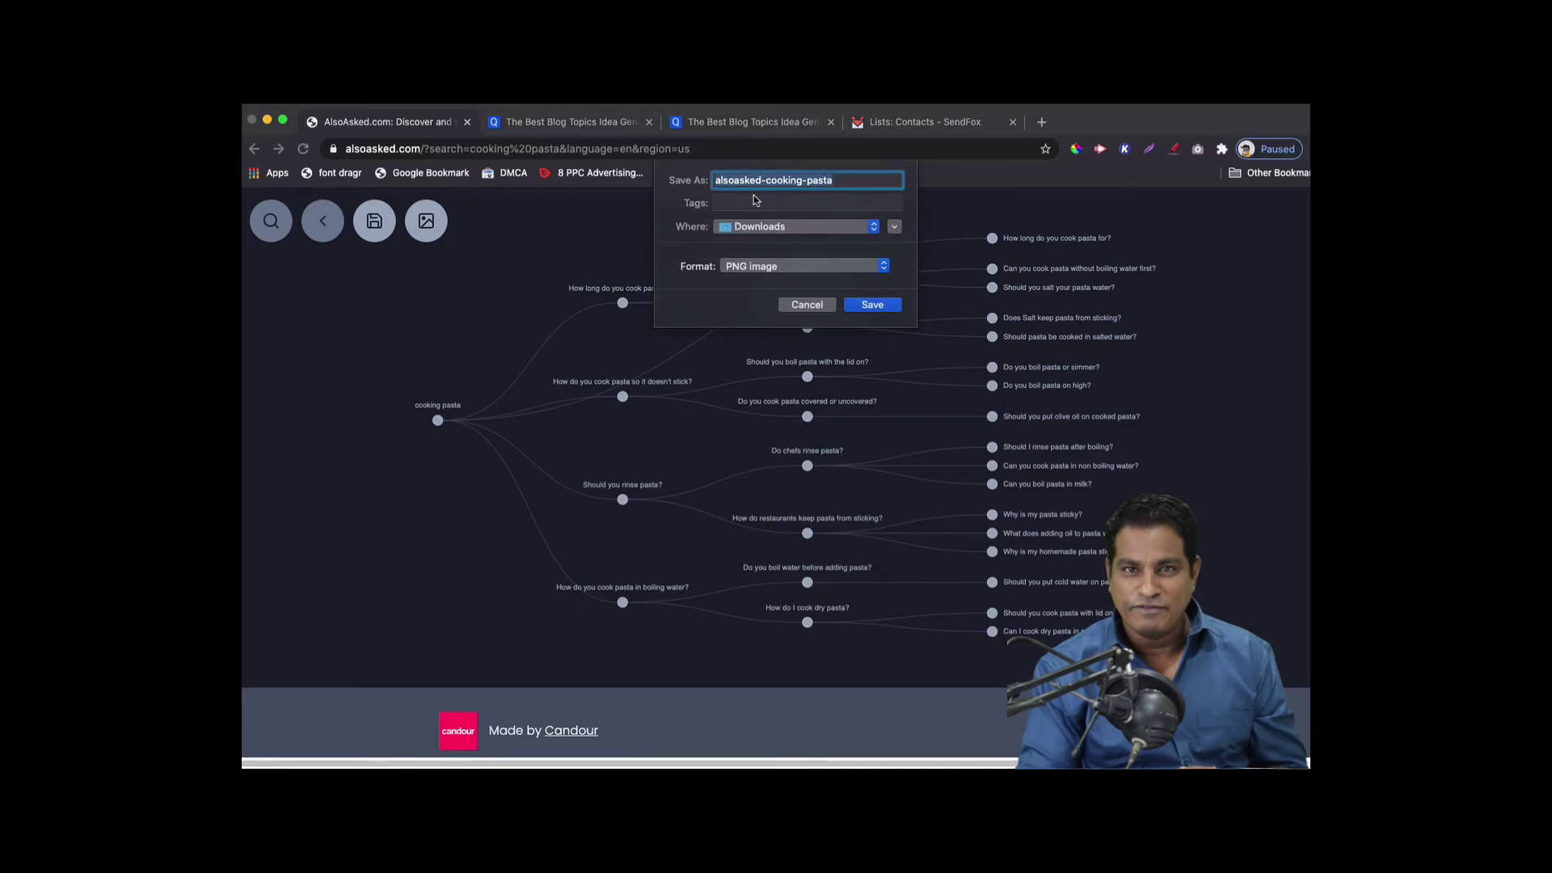
text(AlsoA)
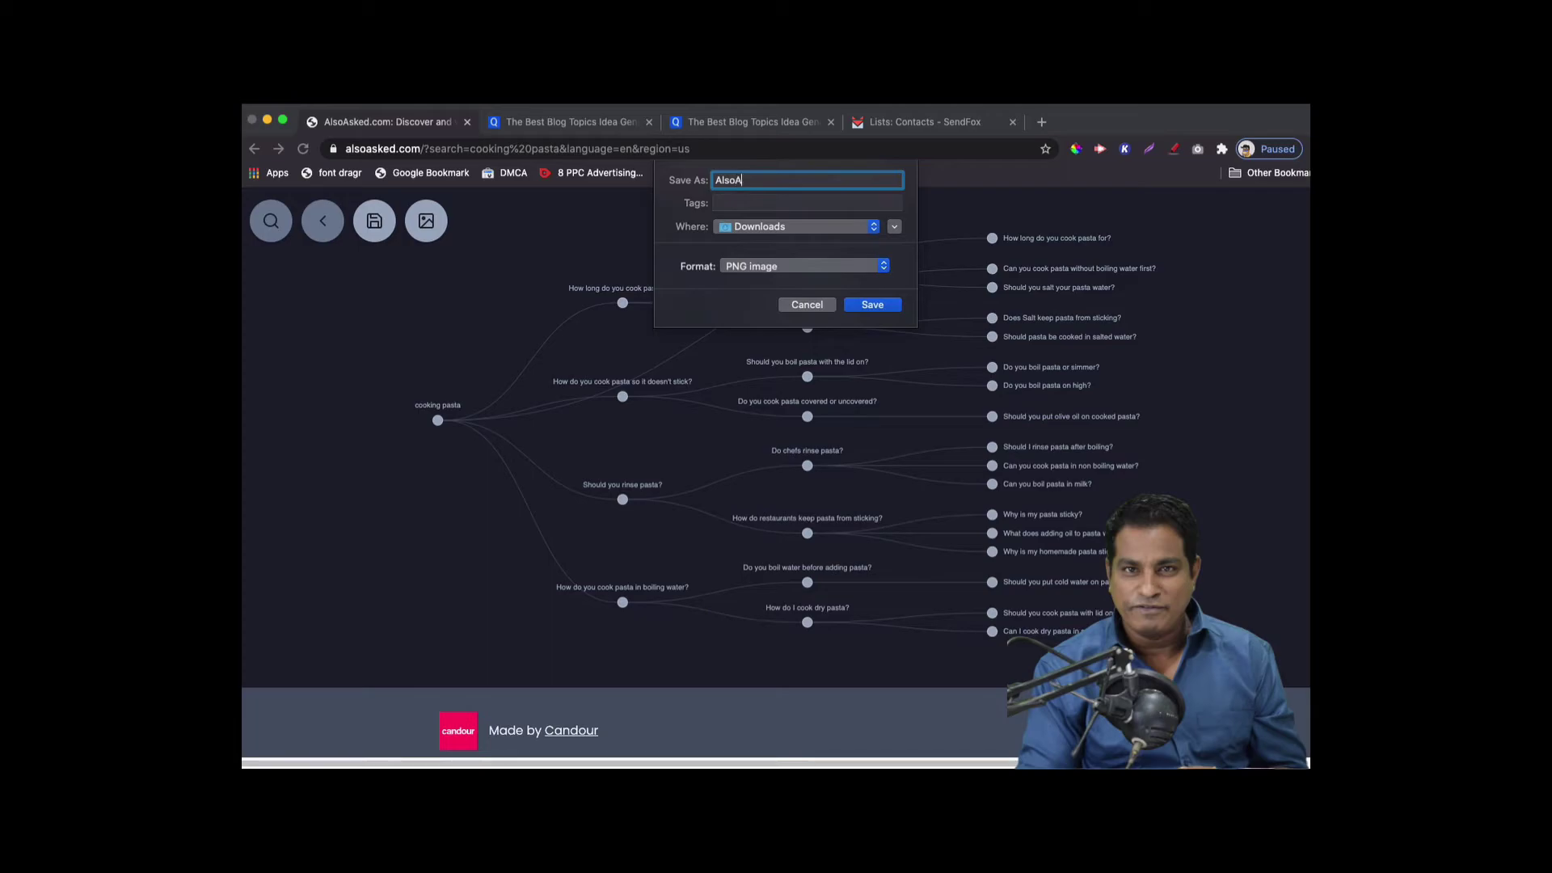
text(sked - Cooking Pasta)
click(880, 305)
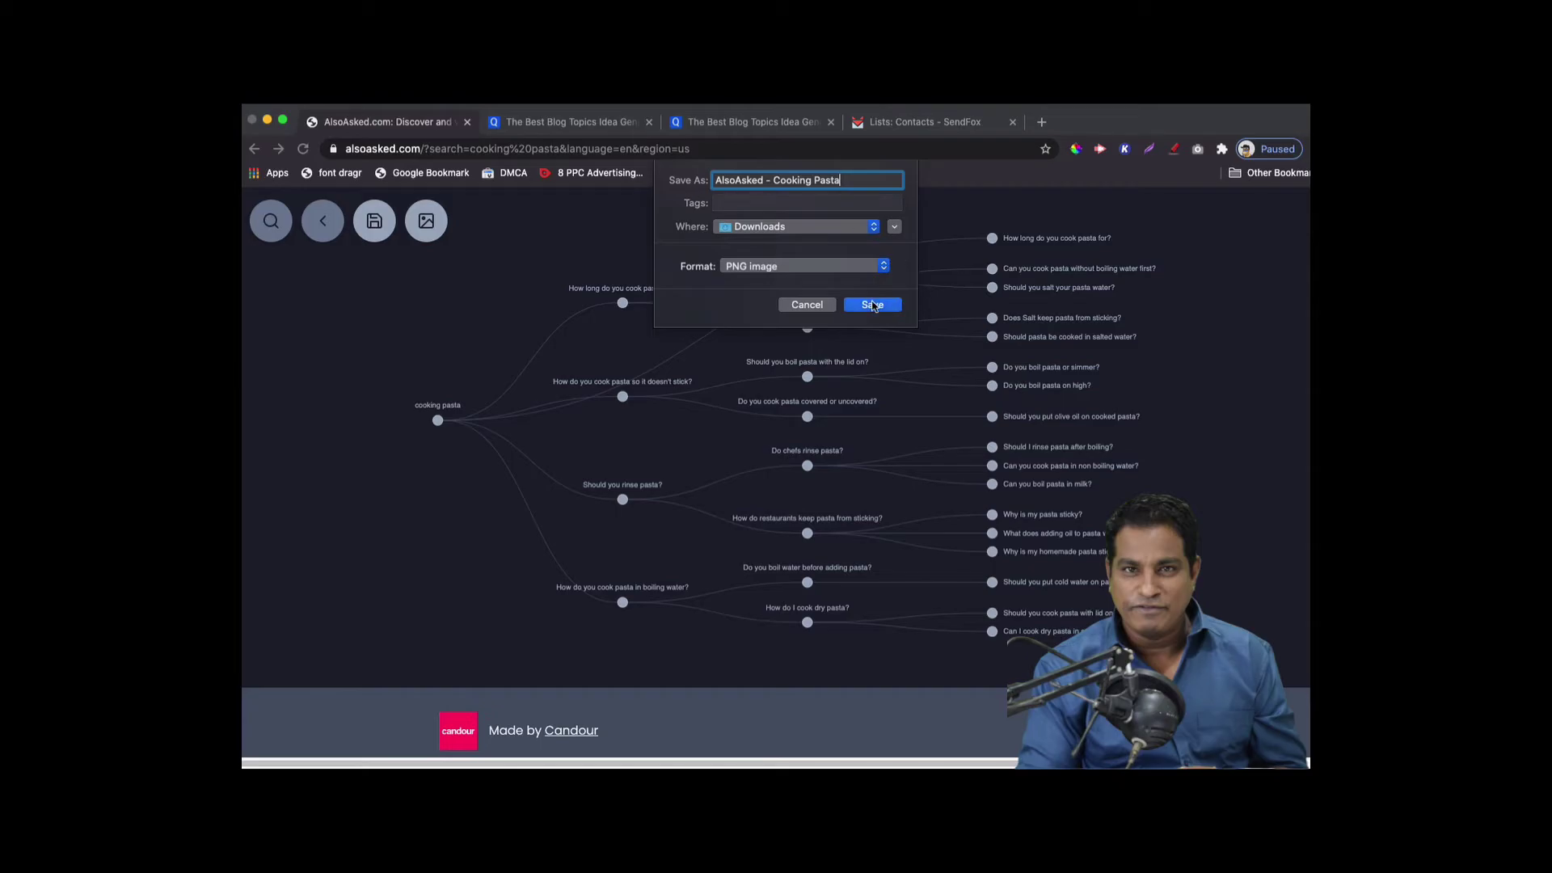
Open QuestionDB's pricing page in a separate tab and read the Free plan's price, purpose and features
click(541, 128)
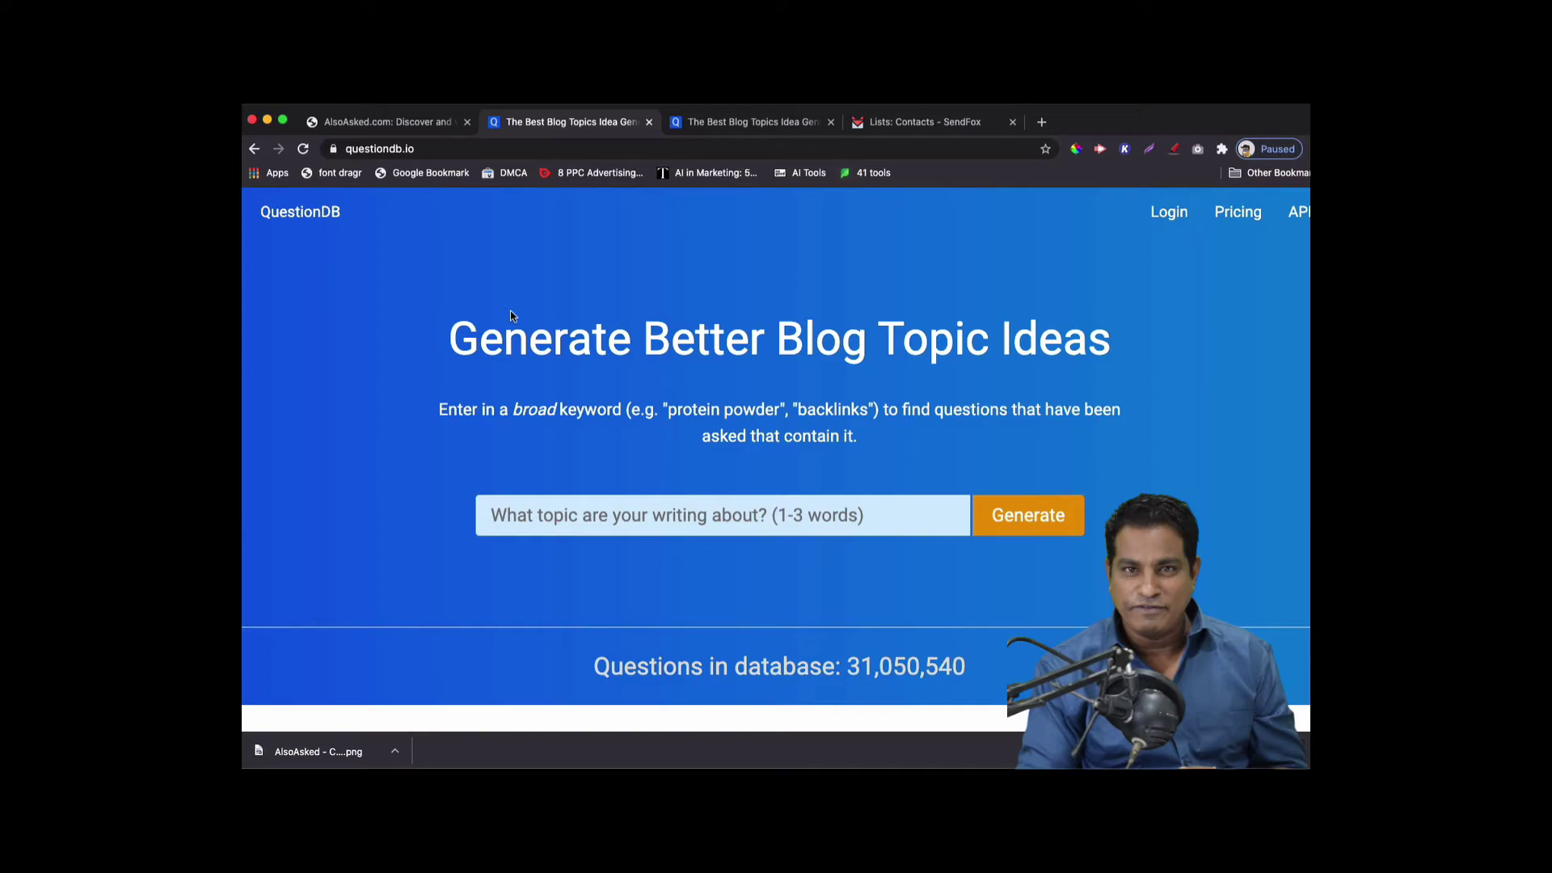
super+click(1238, 212)
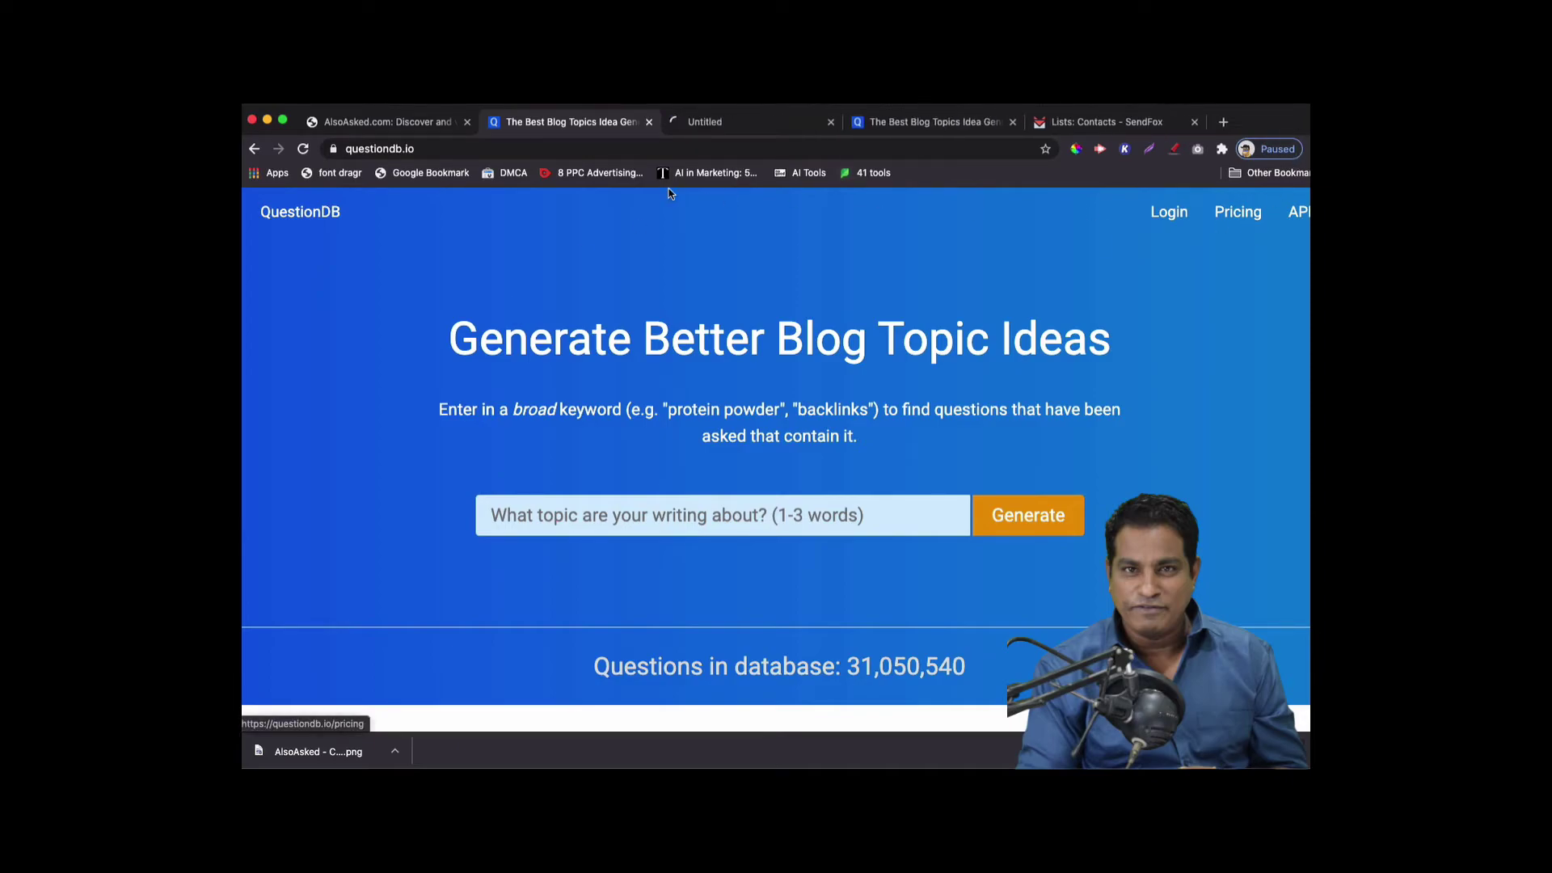
click(709, 123)
scroll(650, 447, down, 2)
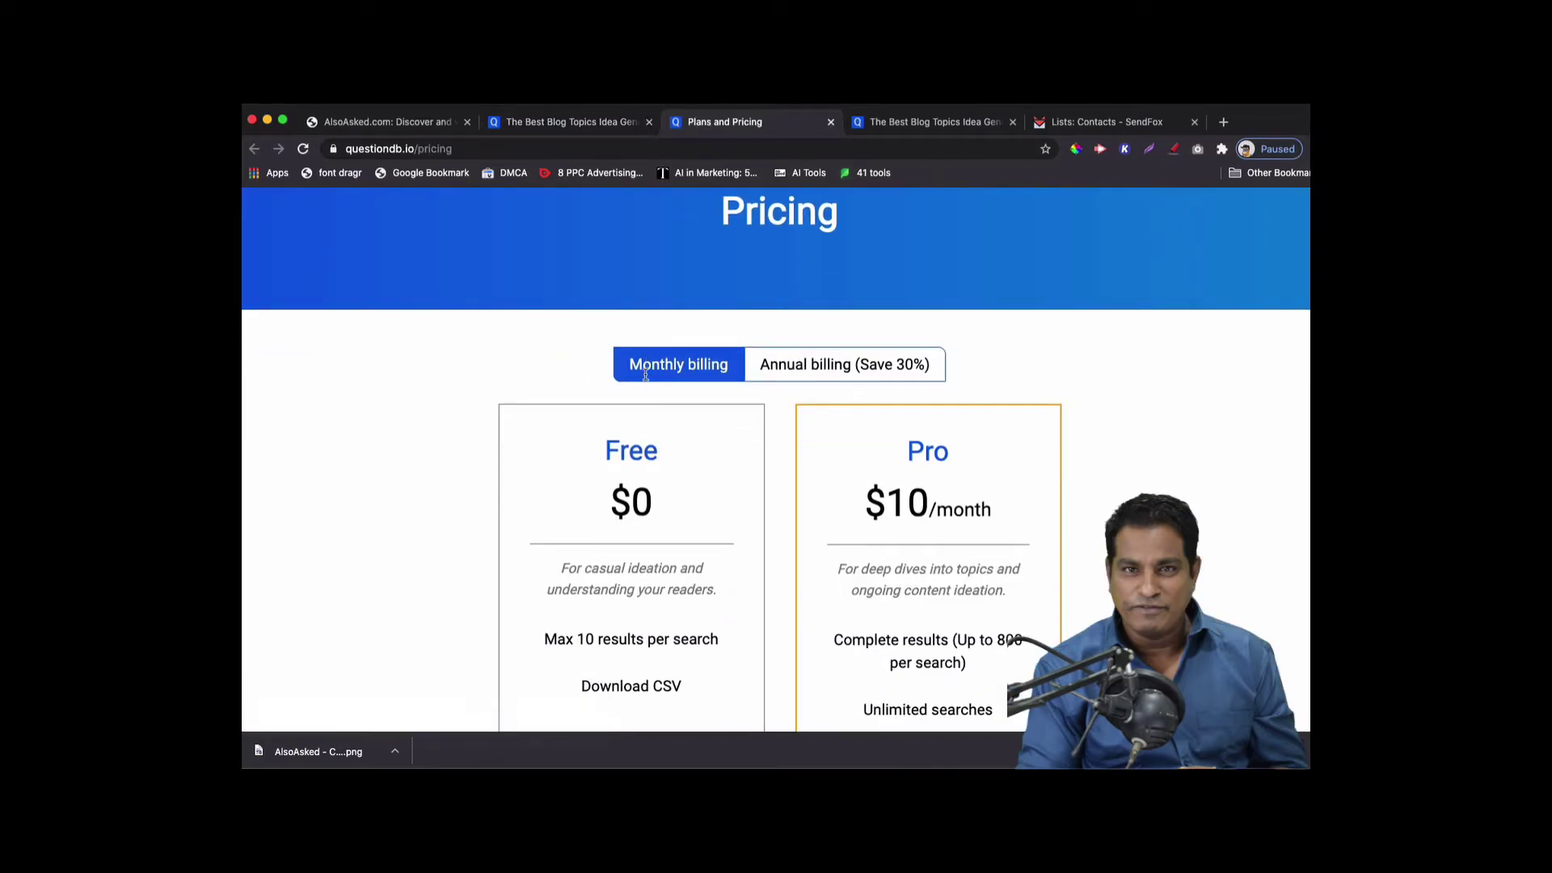
scroll(594, 426, down, 1)
scroll(594, 426, down, 1)
drag(589, 381, 706, 385)
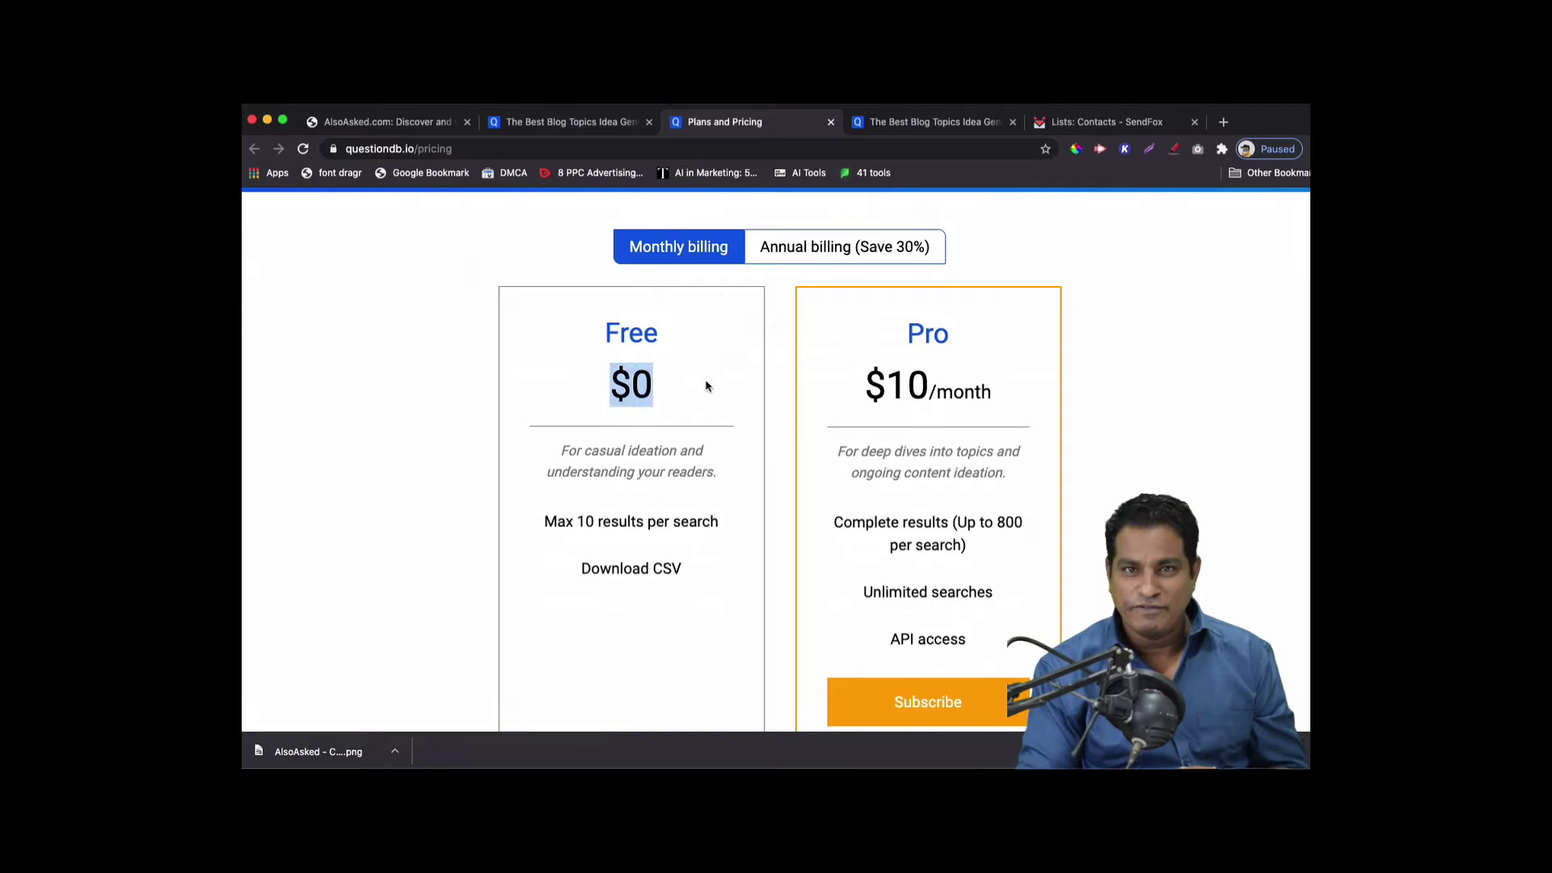
drag(581, 451, 711, 474)
scroll(700, 482, down, 1)
drag(542, 497, 744, 509)
scroll(728, 529, down, 2)
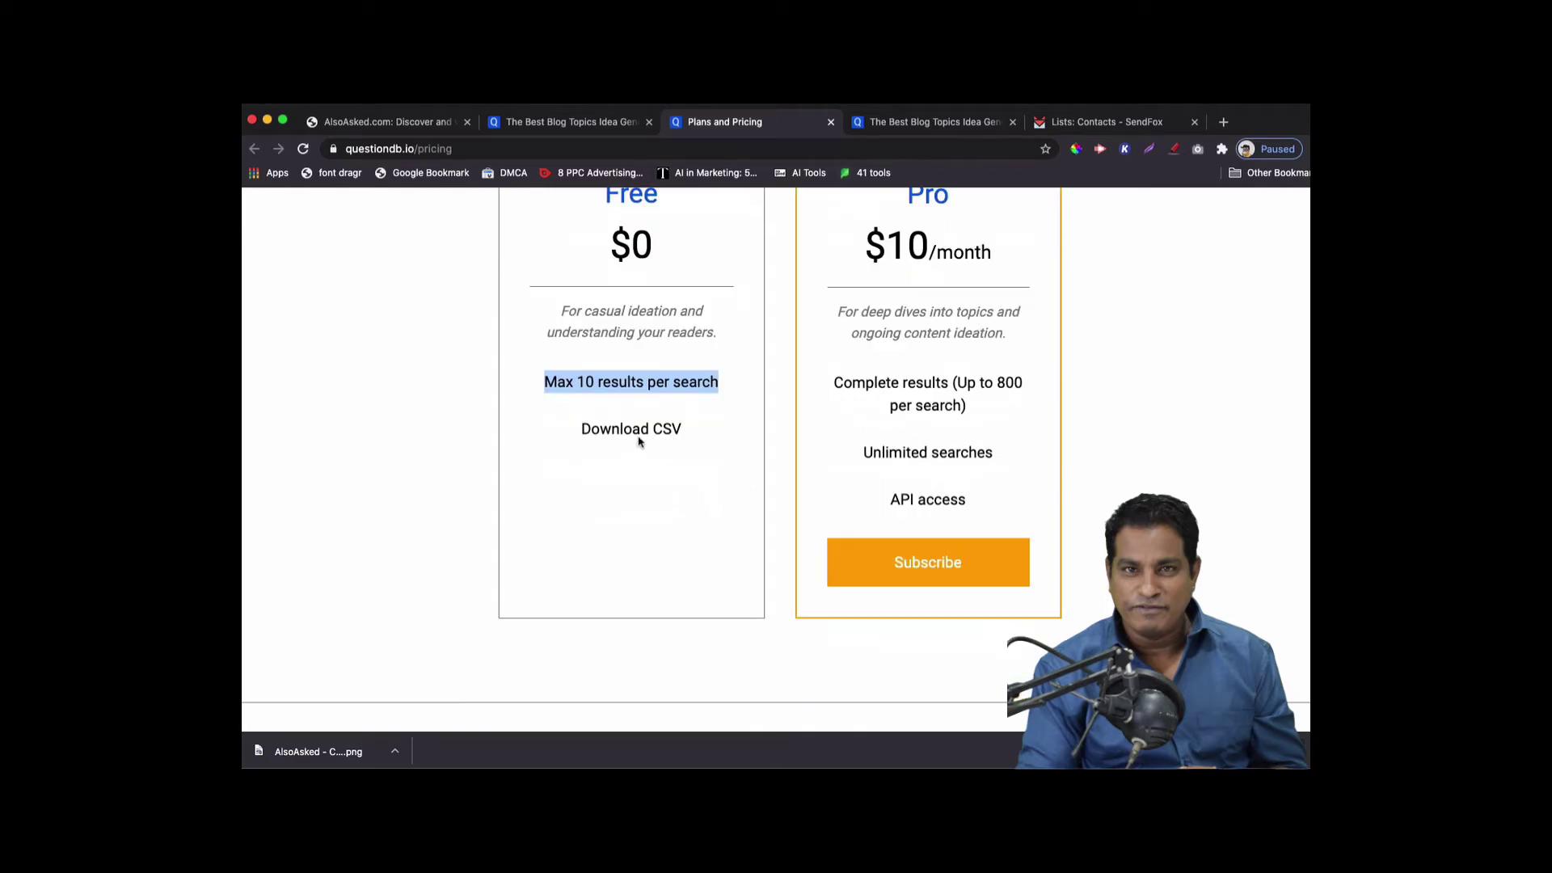
Compare the Pro plan's result limit, searches, API access and monthly price with the Free plan
drag(818, 387, 981, 419)
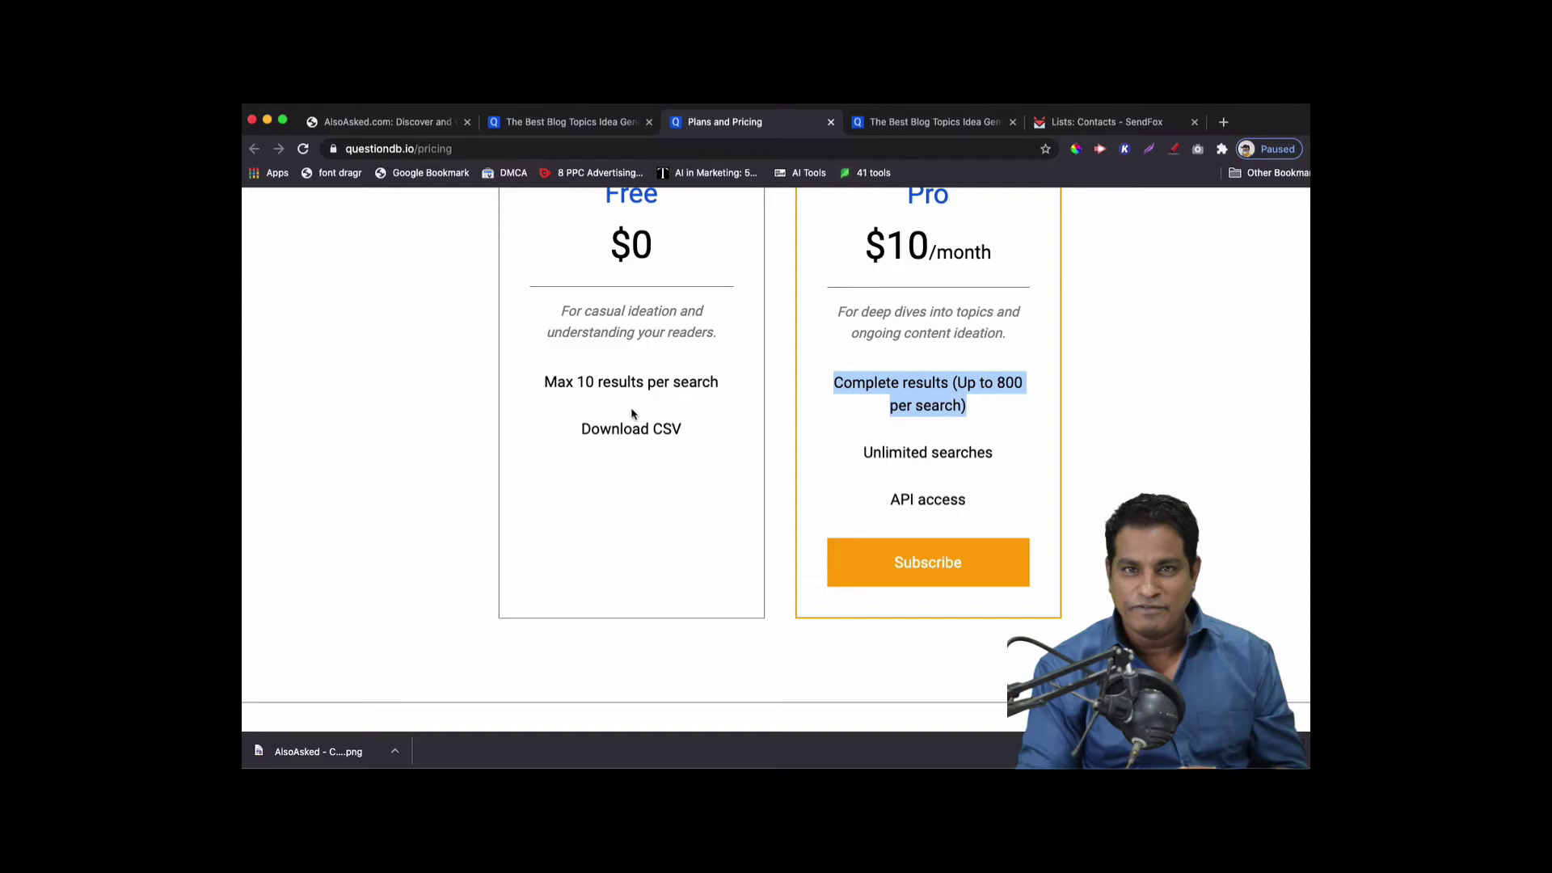
drag(543, 381, 708, 385)
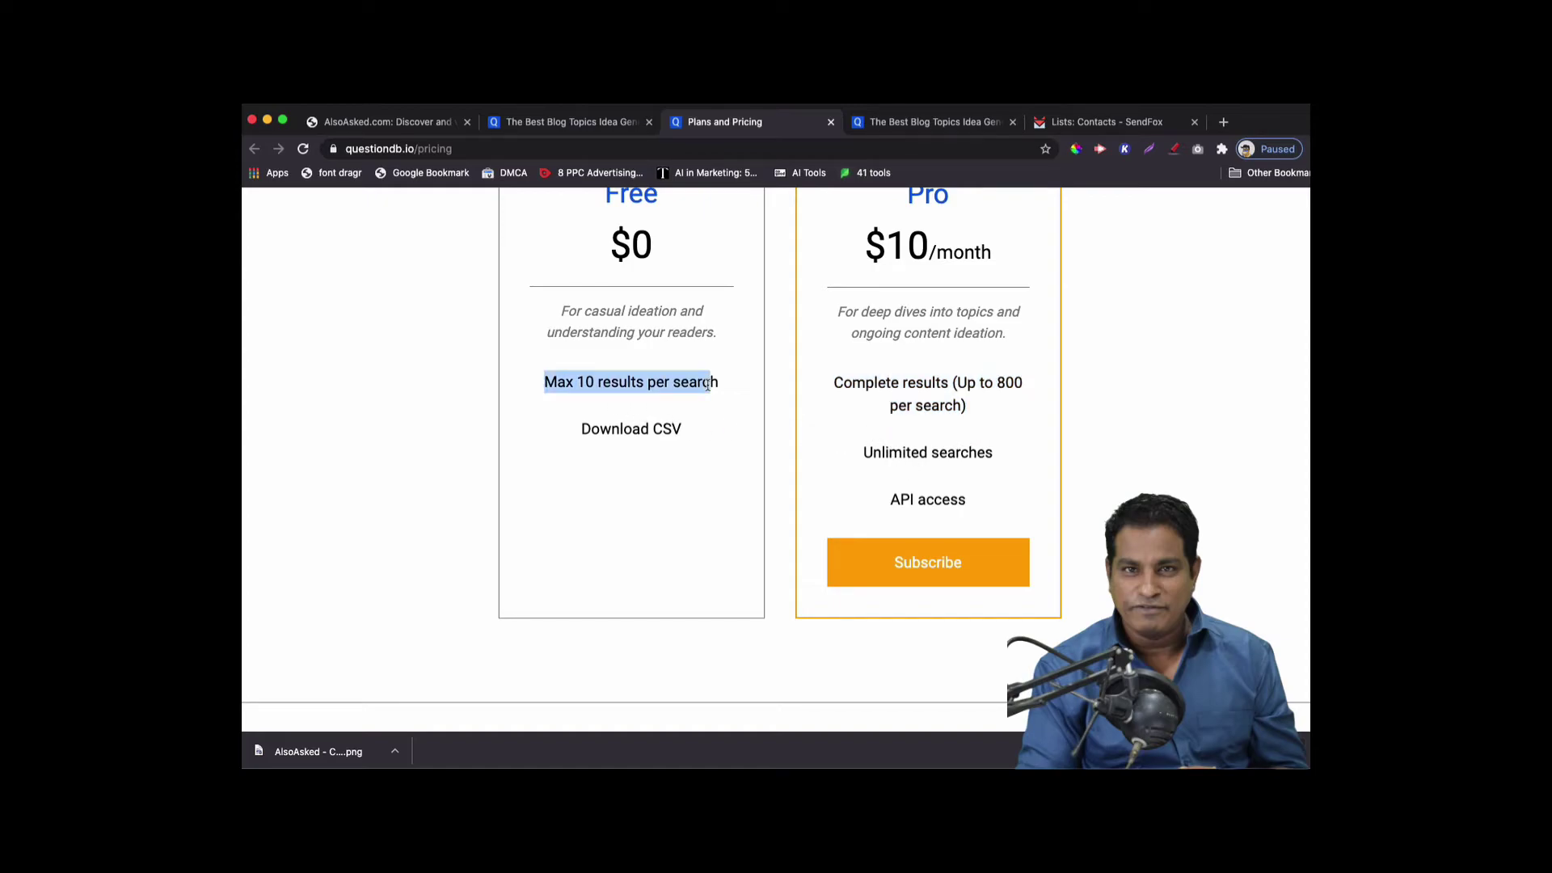
drag(860, 452, 990, 469)
drag(883, 499, 1003, 510)
click(1003, 510)
scroll(966, 436, up, 1)
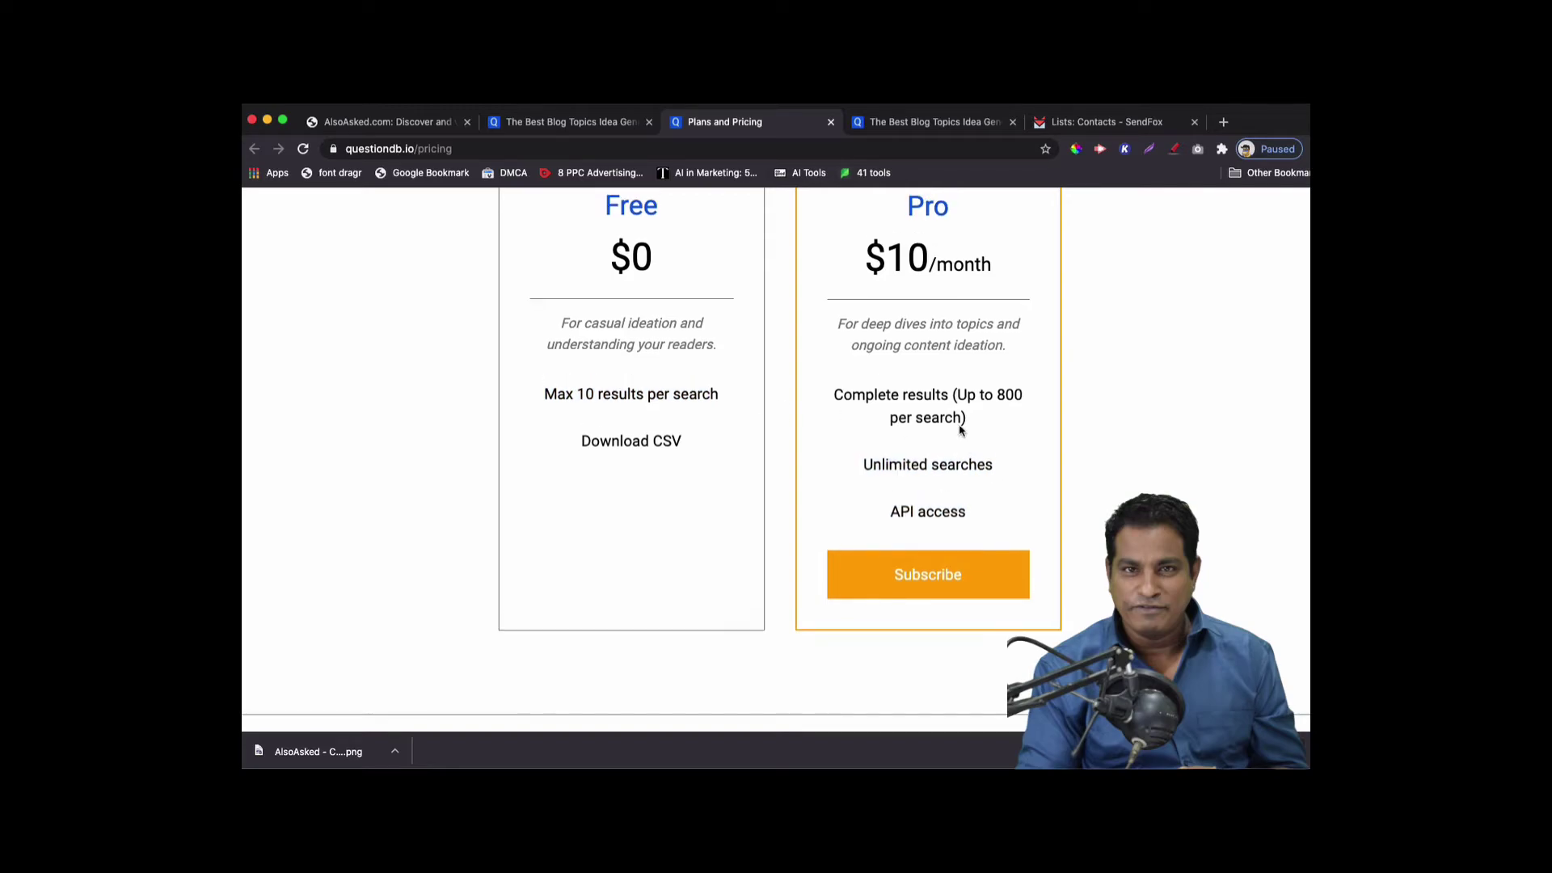
drag(860, 257, 975, 260)
scroll(1009, 385, up, 3)
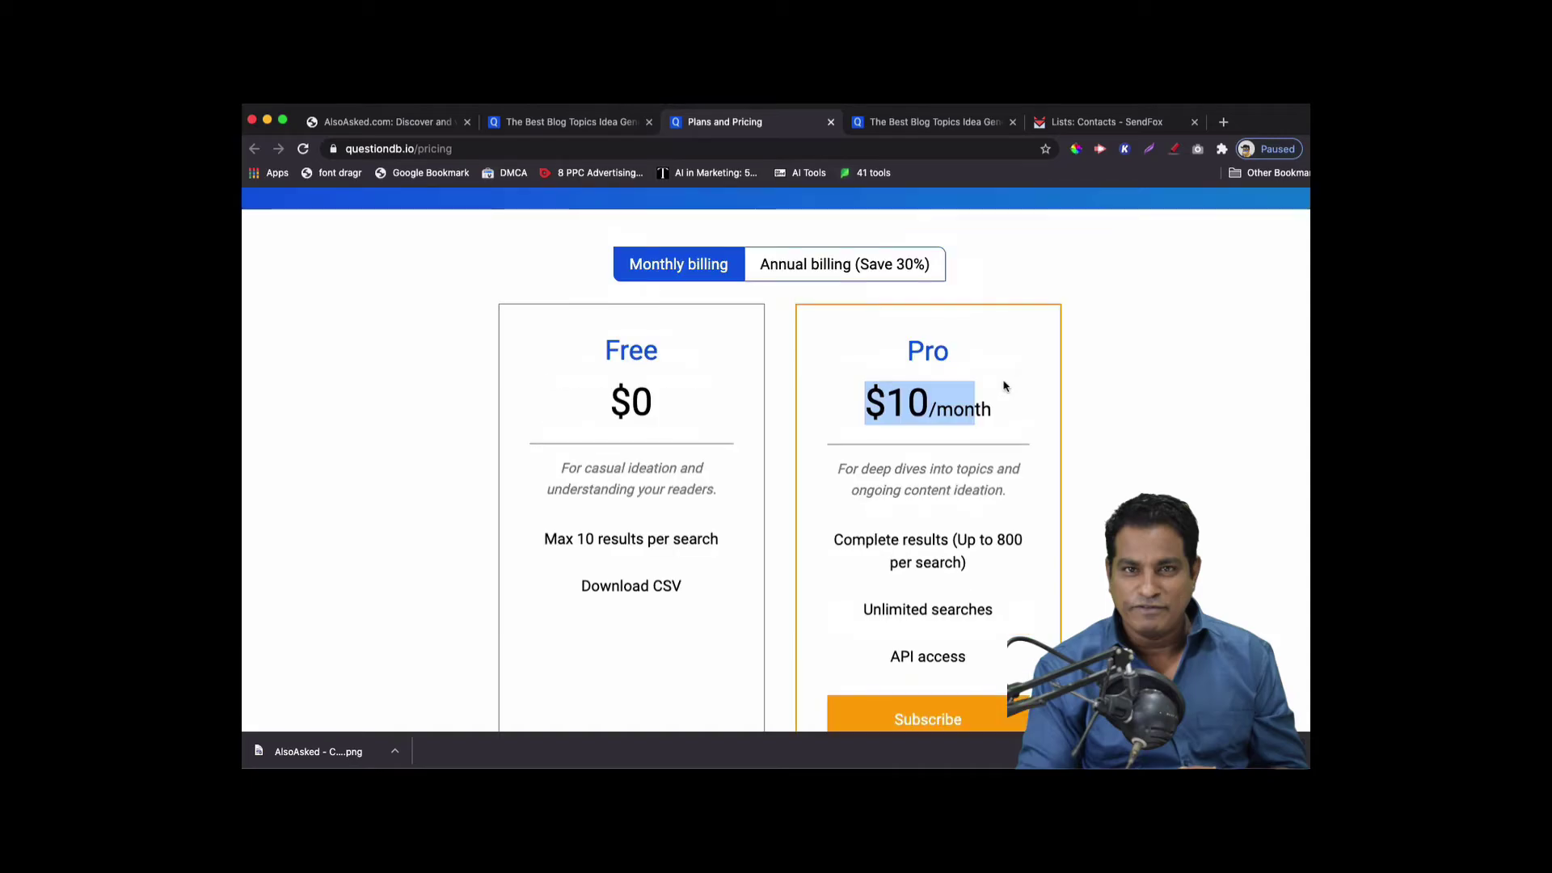
Check the Pro plan's price under annual billing and return to monthly billing
click(864, 265)
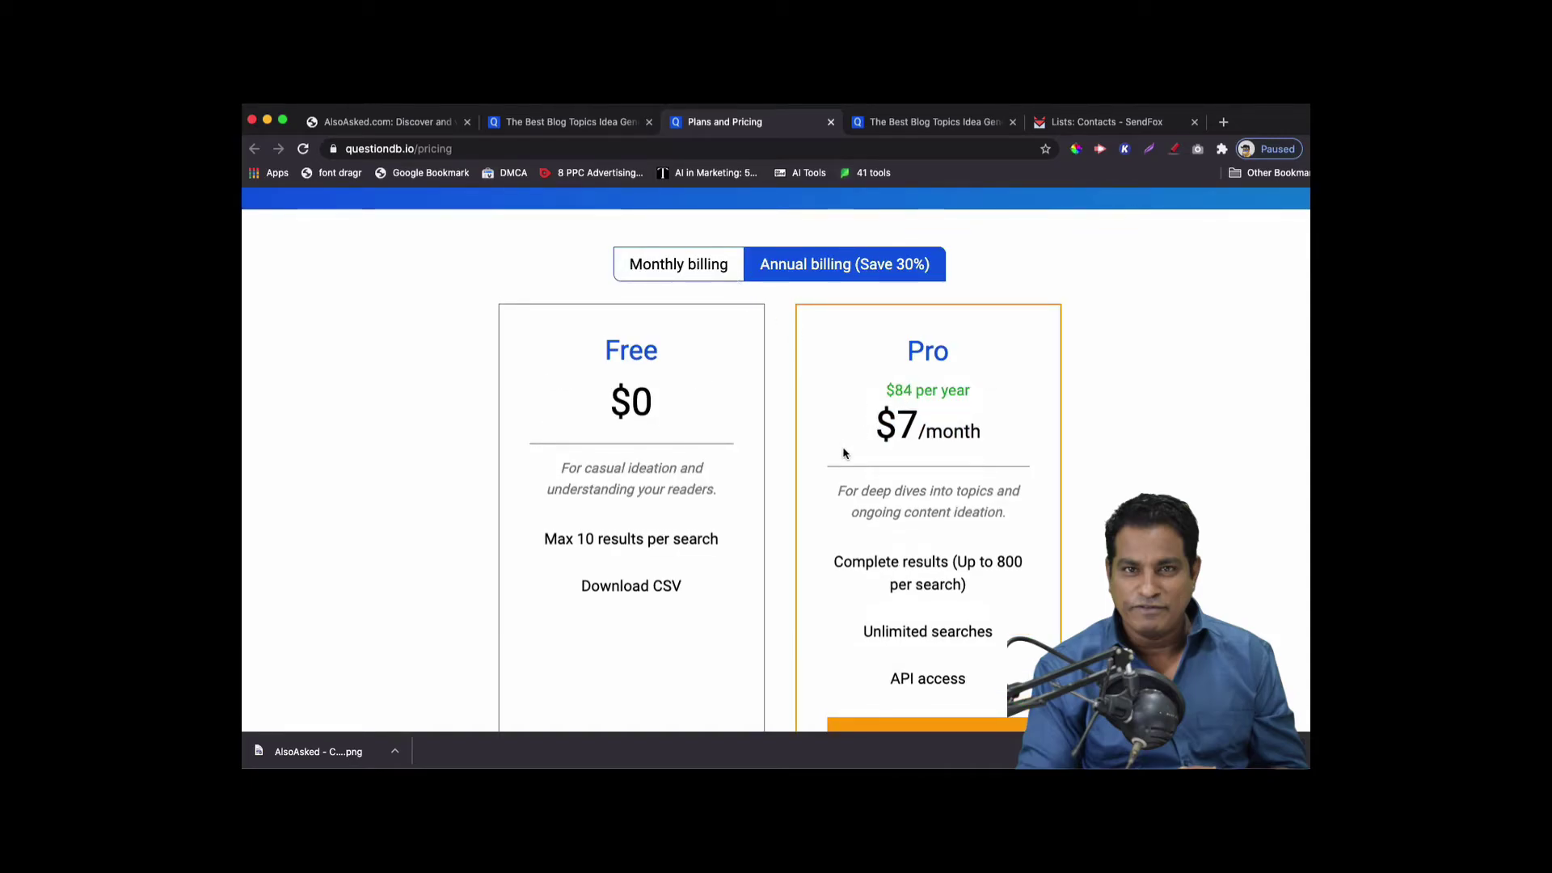
scroll(844, 454, down, 1)
drag(894, 363, 998, 361)
drag(886, 325, 962, 324)
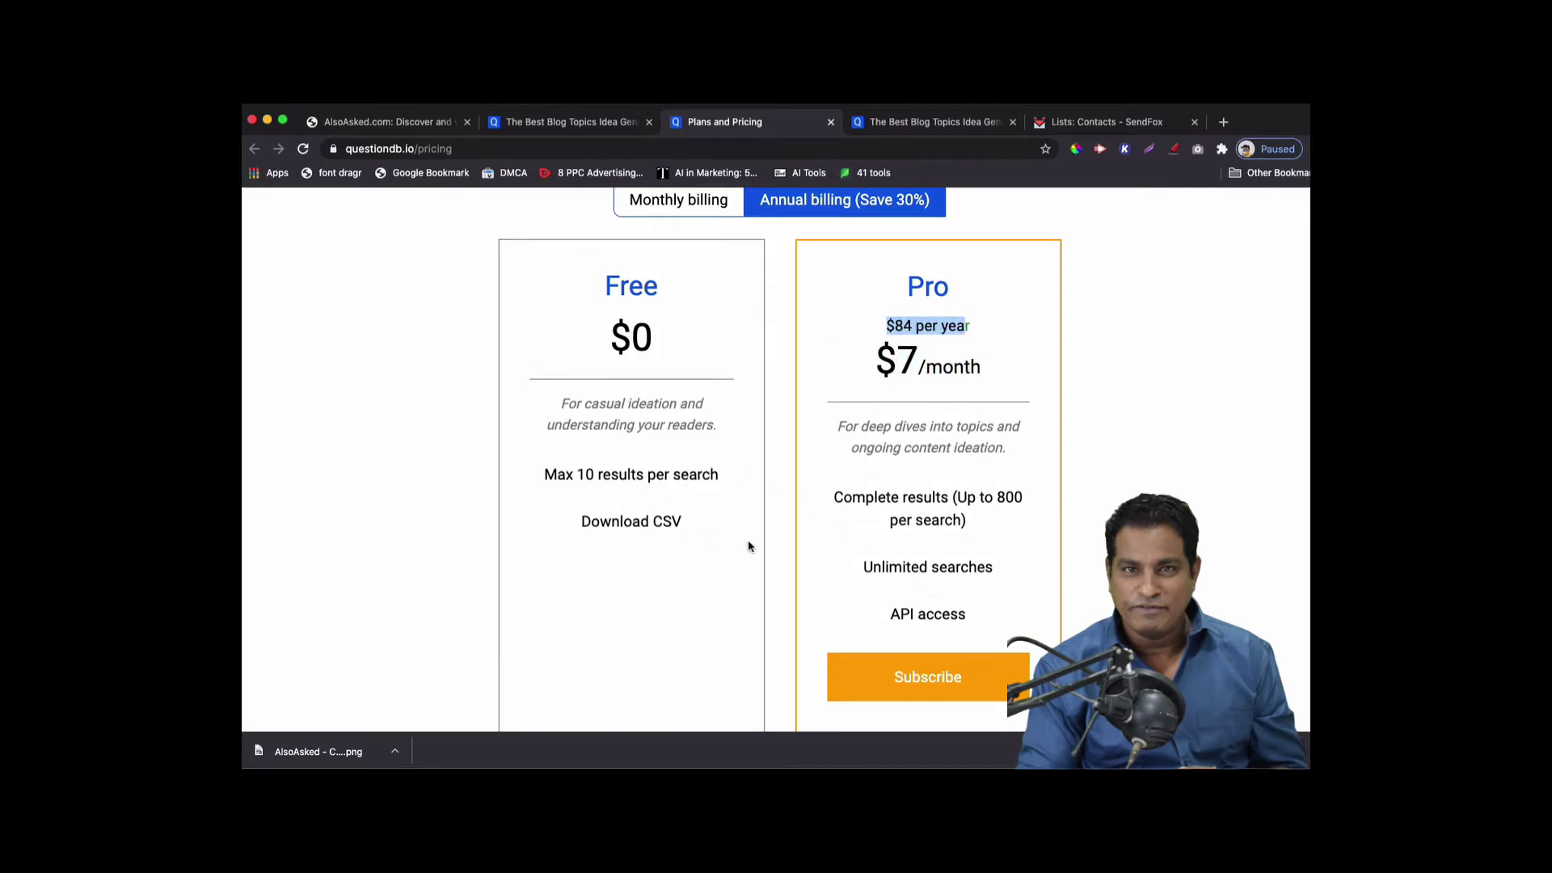
scroll(755, 501, up, 3)
click(705, 367)
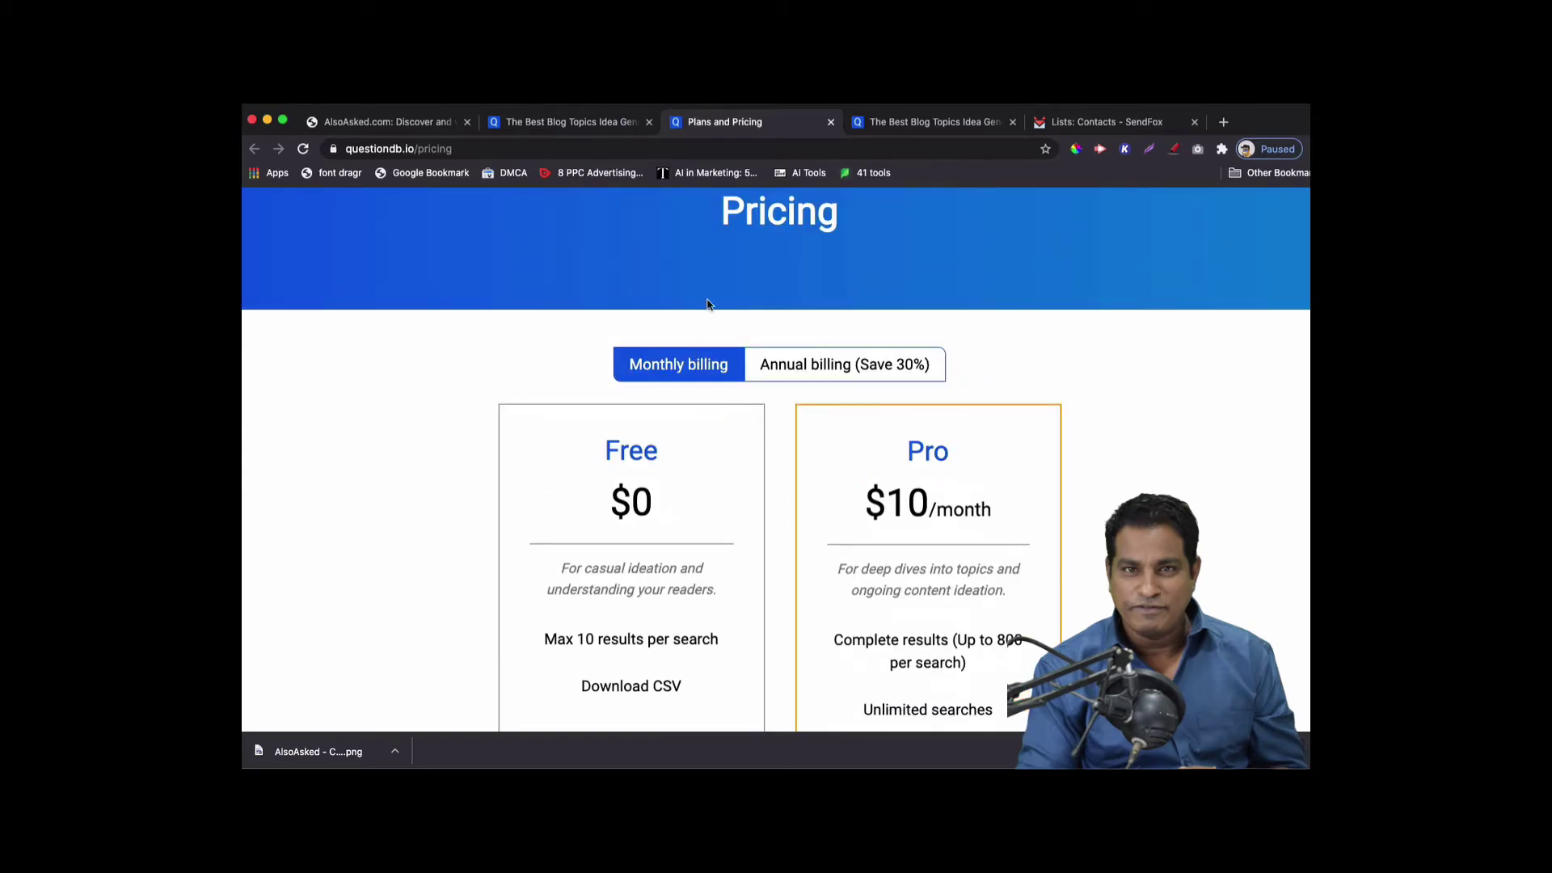
Return to the QuestionDB home page and read the broad keyword instructions, their examples and the database size
click(590, 129)
scroll(588, 438, down, 1)
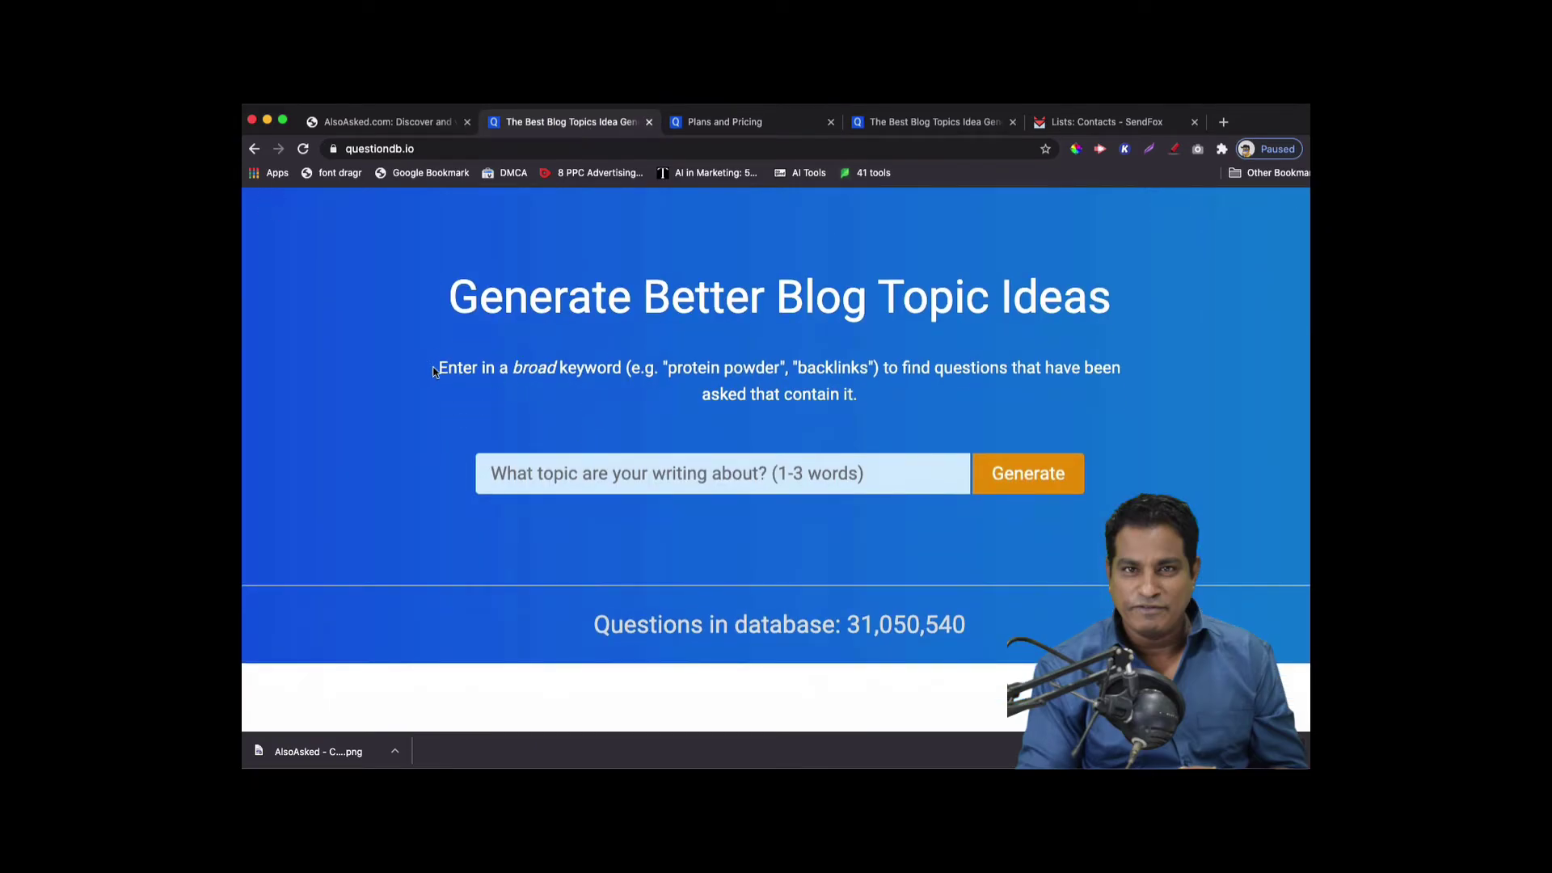
drag(433, 371, 620, 369)
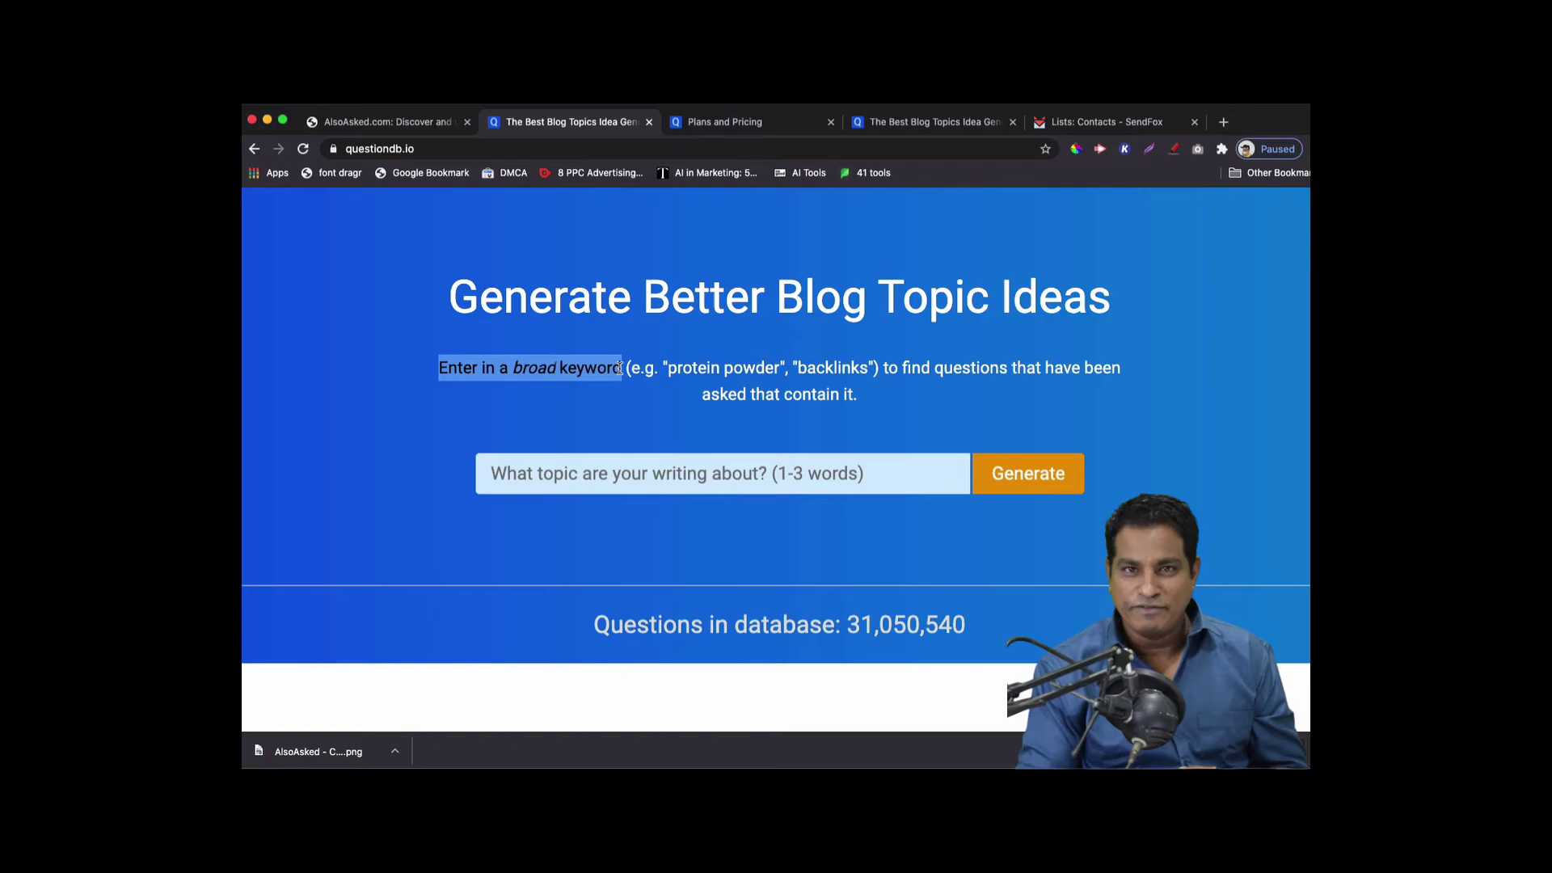
drag(672, 373, 778, 365)
click(823, 368)
double_click(823, 367)
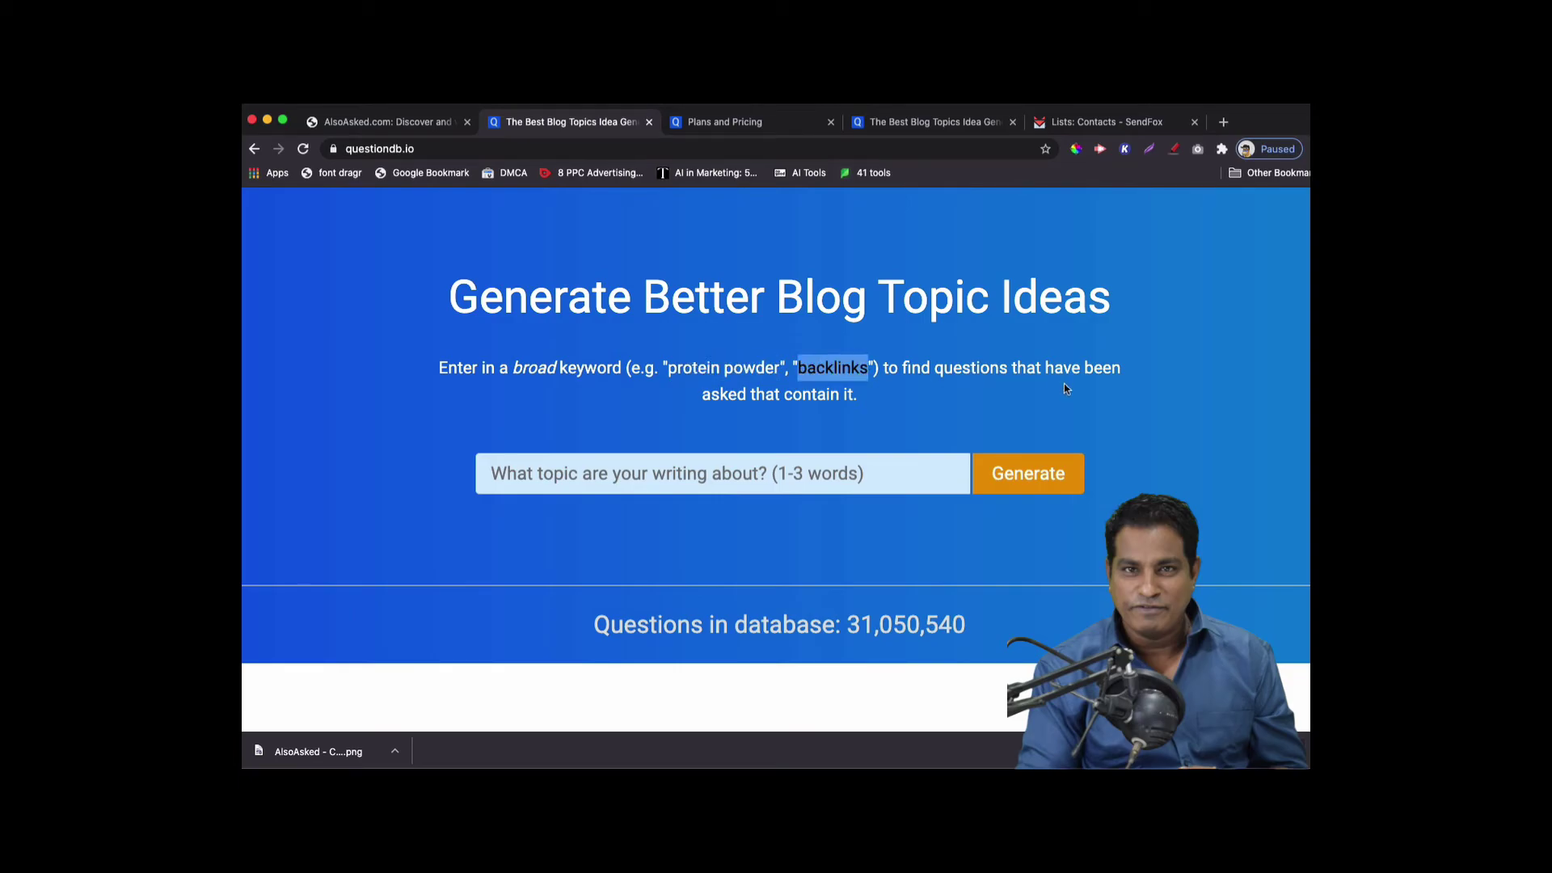
scroll(652, 497, down, 2)
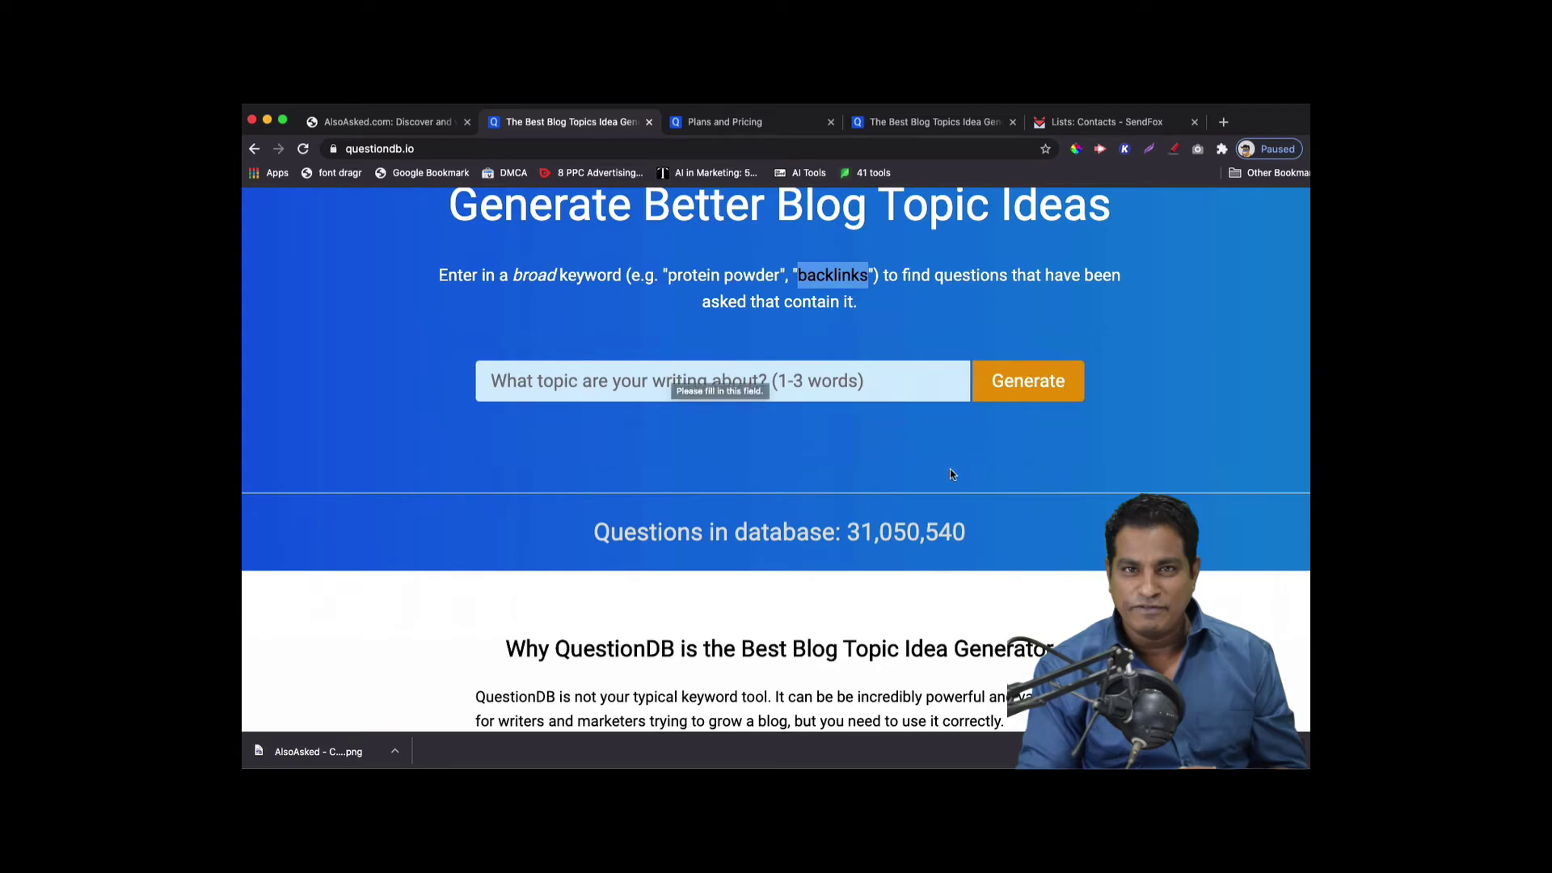
scroll(965, 469, down, 2)
drag(585, 444, 1041, 471)
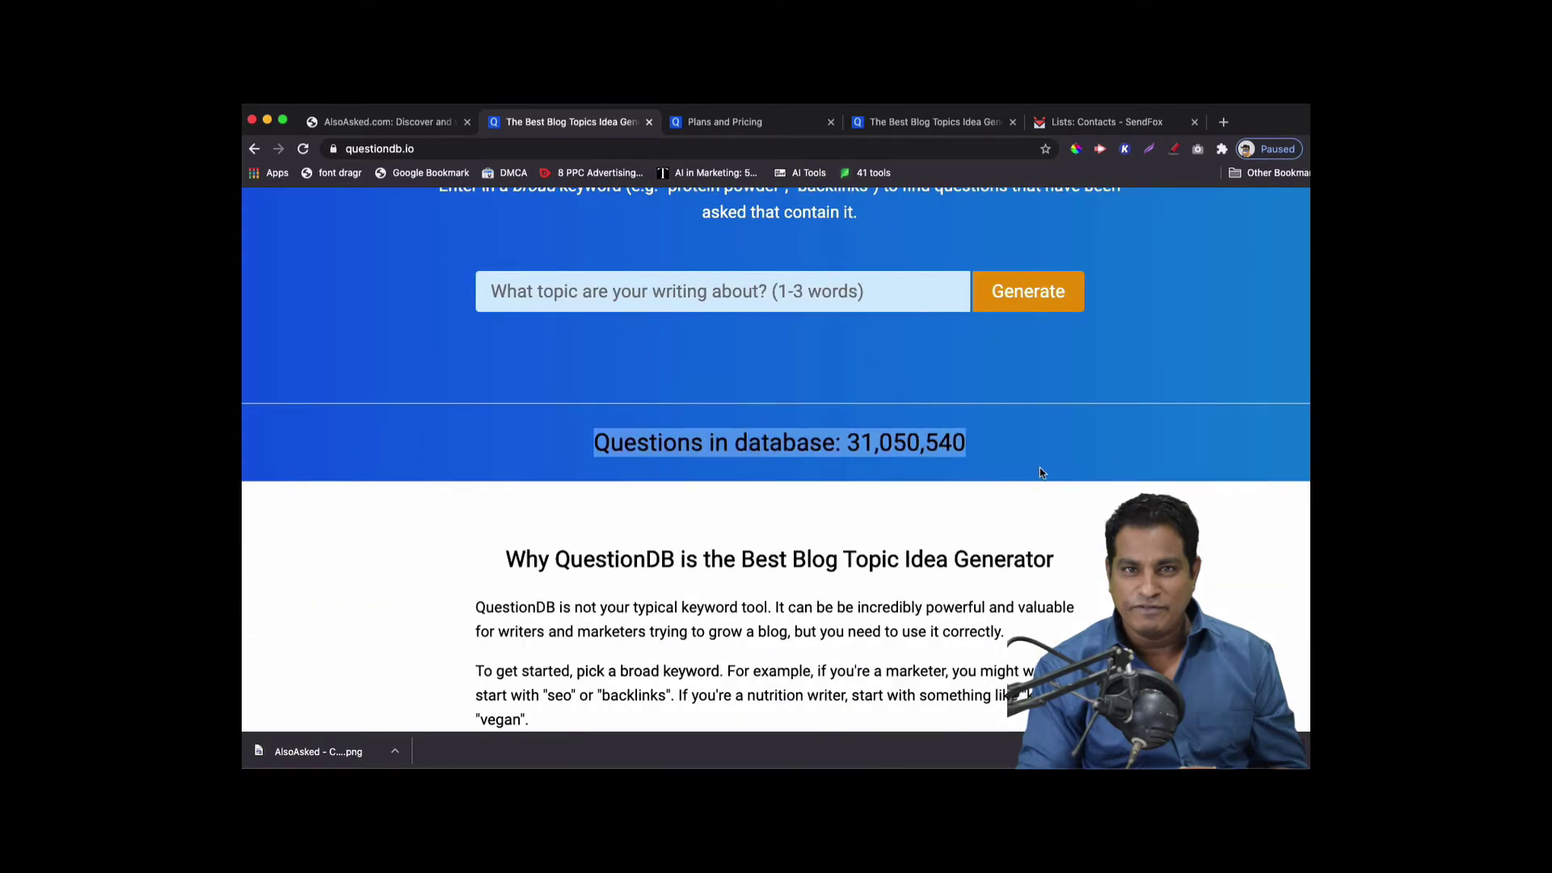
Read the introduction explaining why QuestionDB is the best blog topic idea generator
scroll(747, 596, down, 3)
drag(507, 443, 1076, 454)
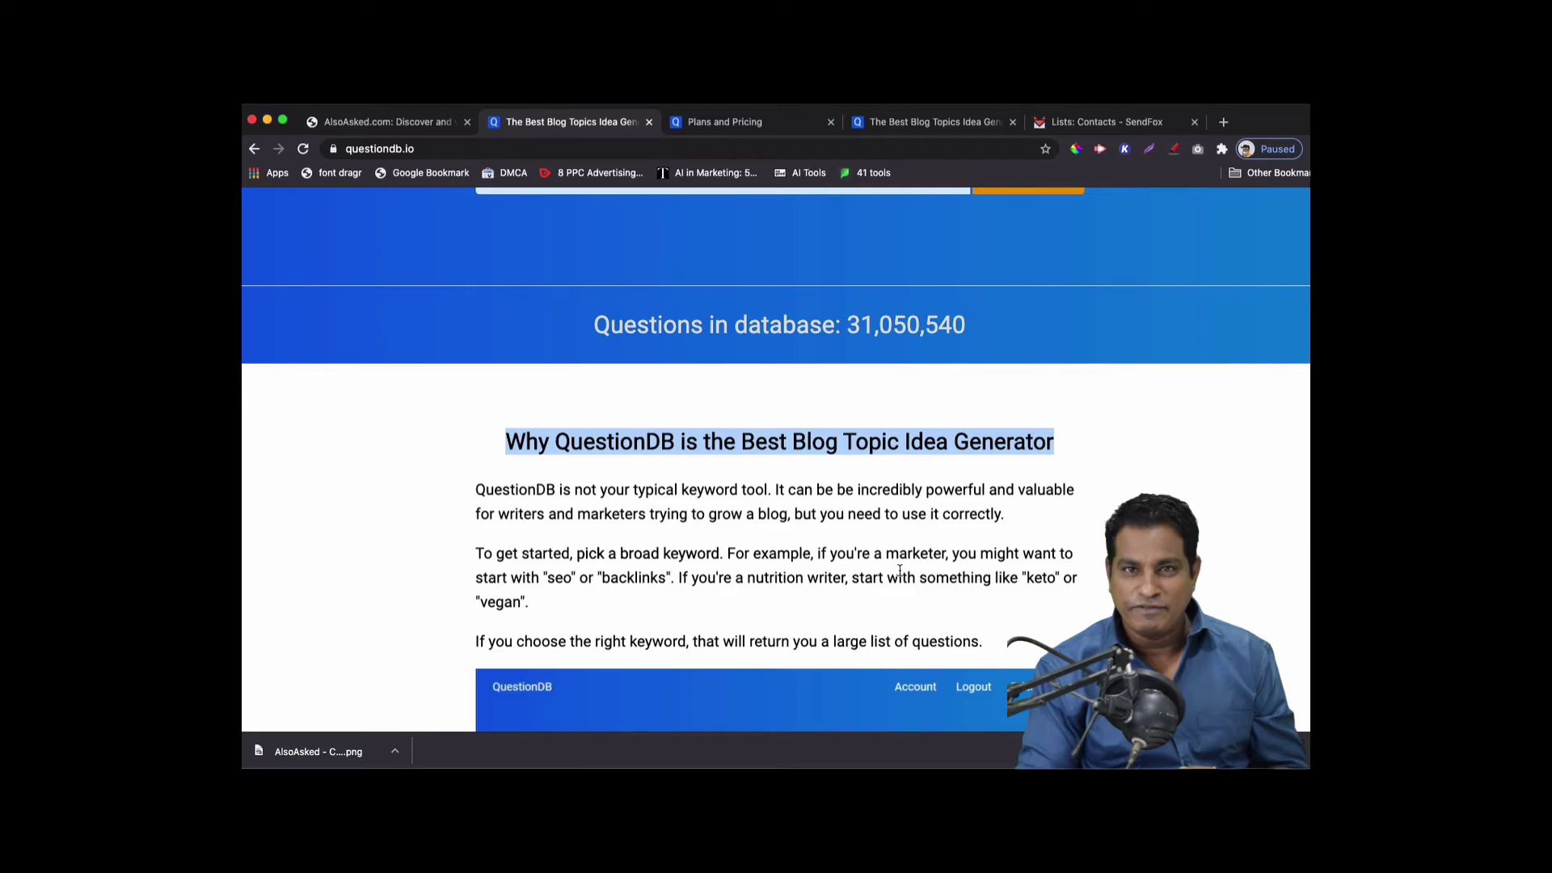
drag(477, 488, 1025, 518)
scroll(809, 594, down, 1)
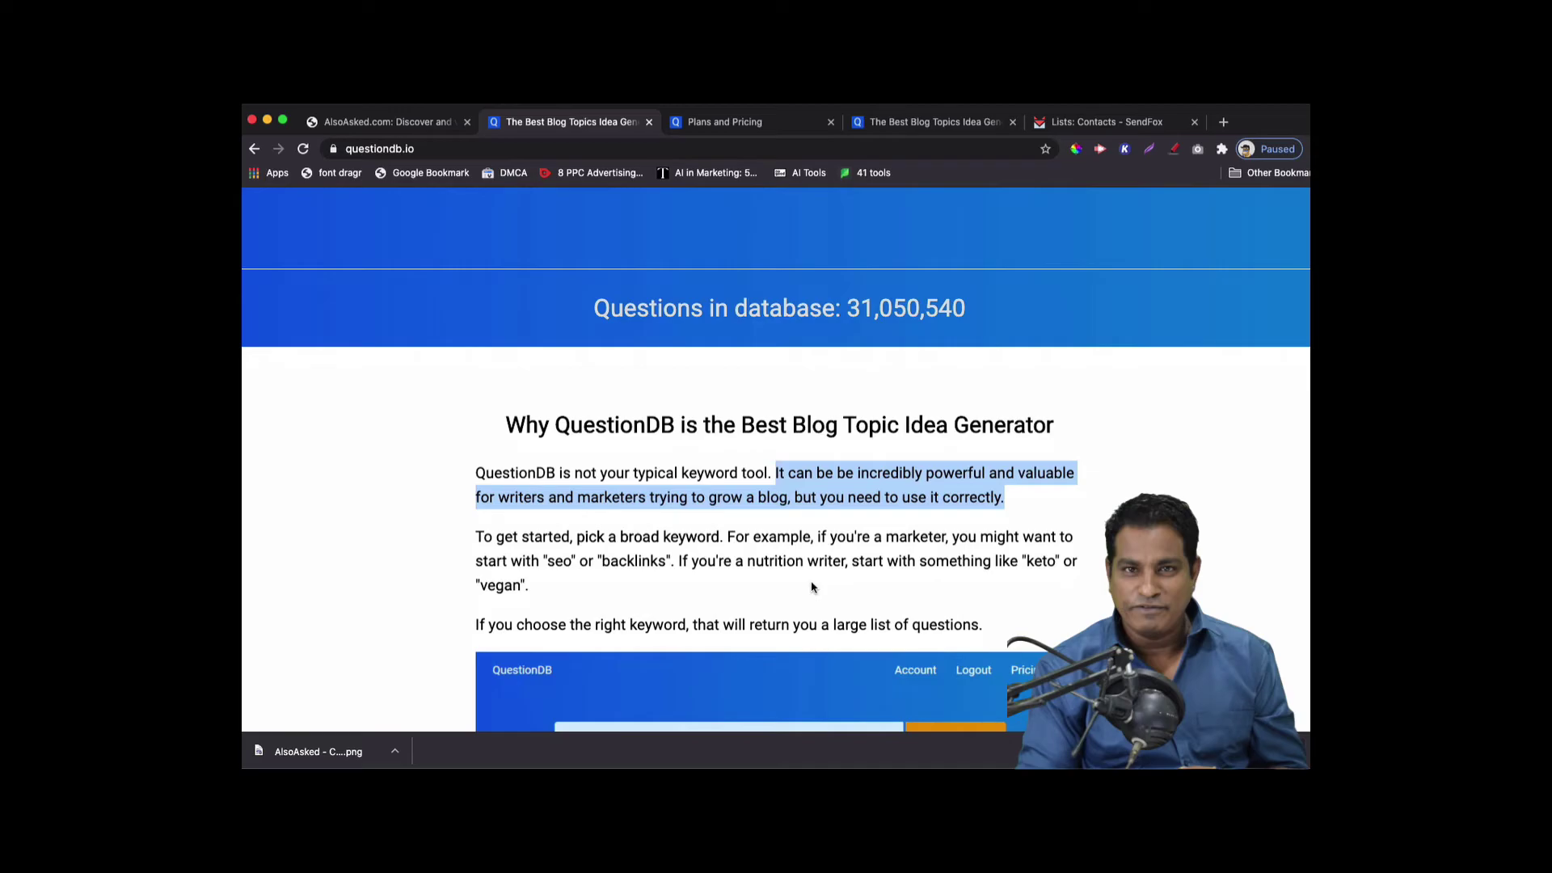
Read the getting-started advice on picking a broad keyword, with its marketer and nutrition writer examples
scroll(671, 594, down, 5)
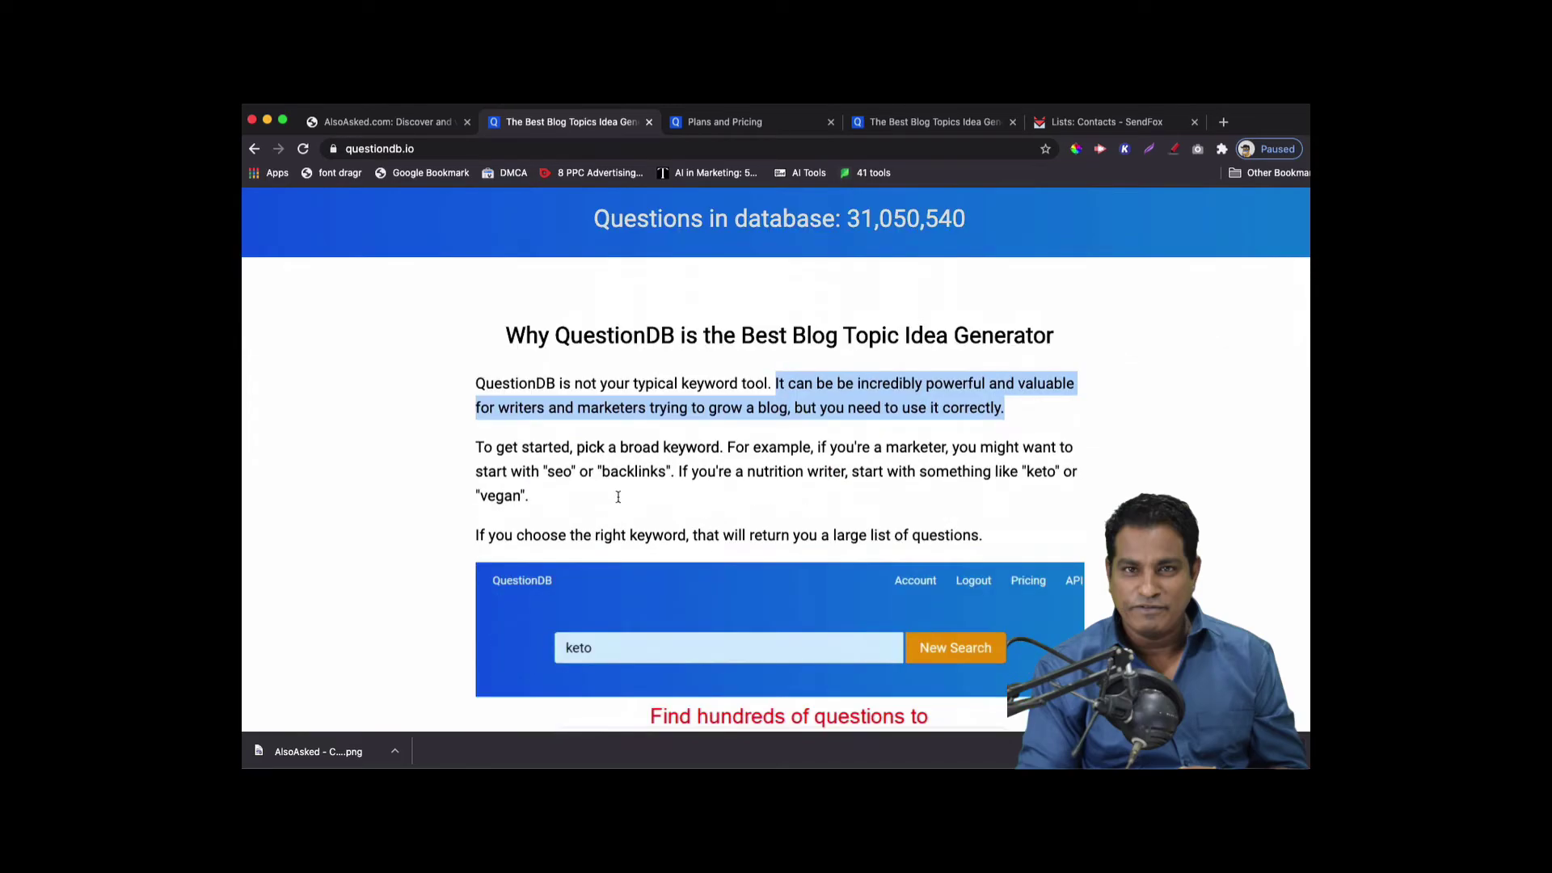
drag(520, 447, 700, 484)
click(754, 488)
drag(787, 438, 873, 495)
click(873, 495)
triple_click(558, 473)
double_click(612, 477)
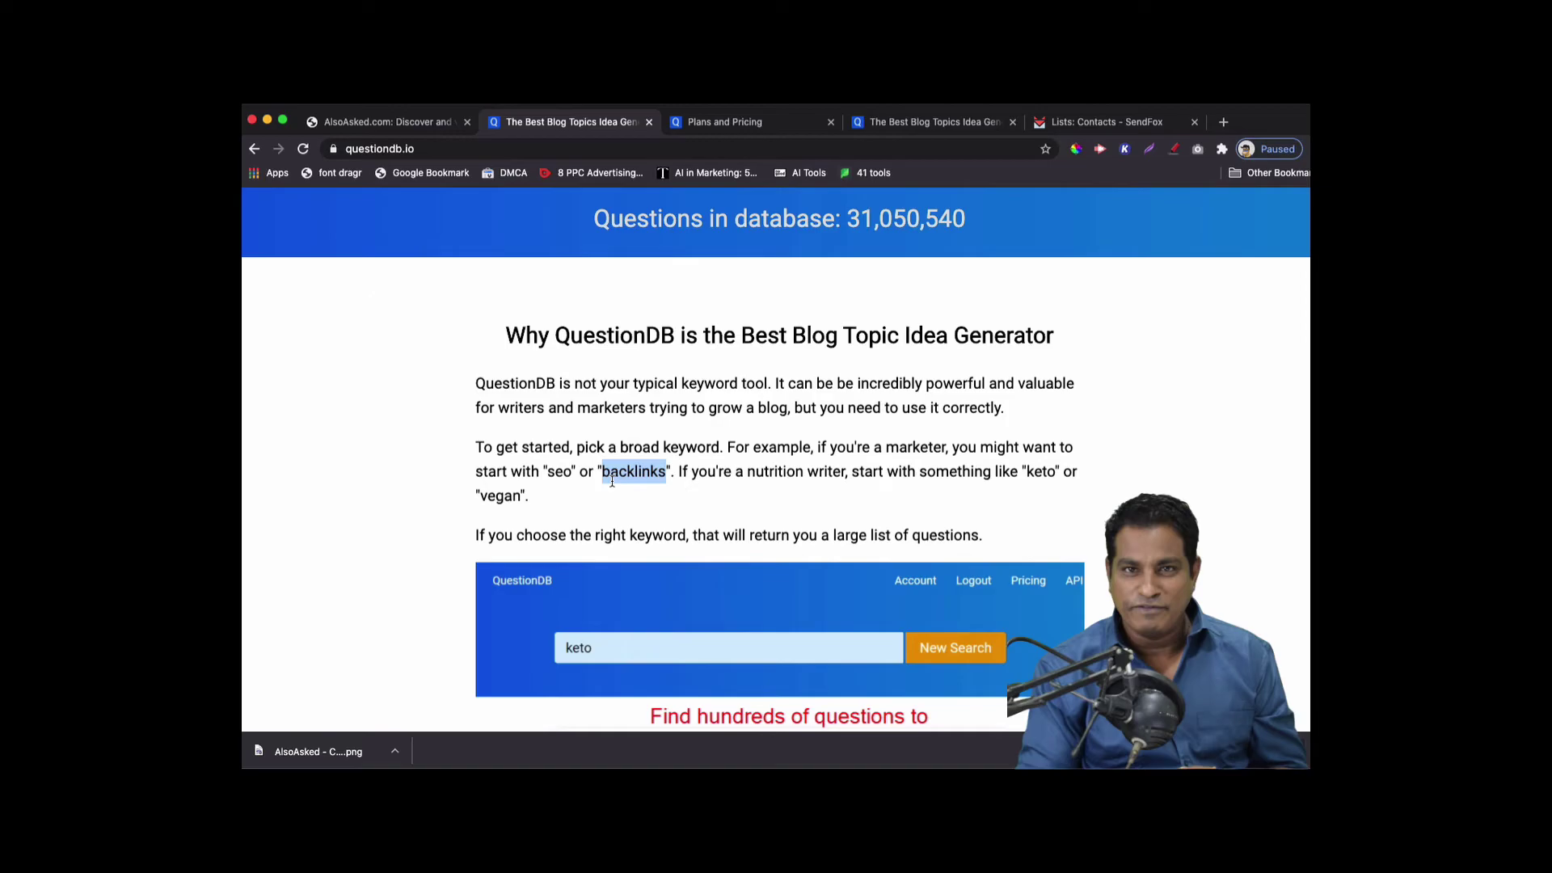
drag(689, 475, 769, 493)
click(769, 493)
scroll(771, 497, down, 3)
drag(441, 413, 1028, 396)
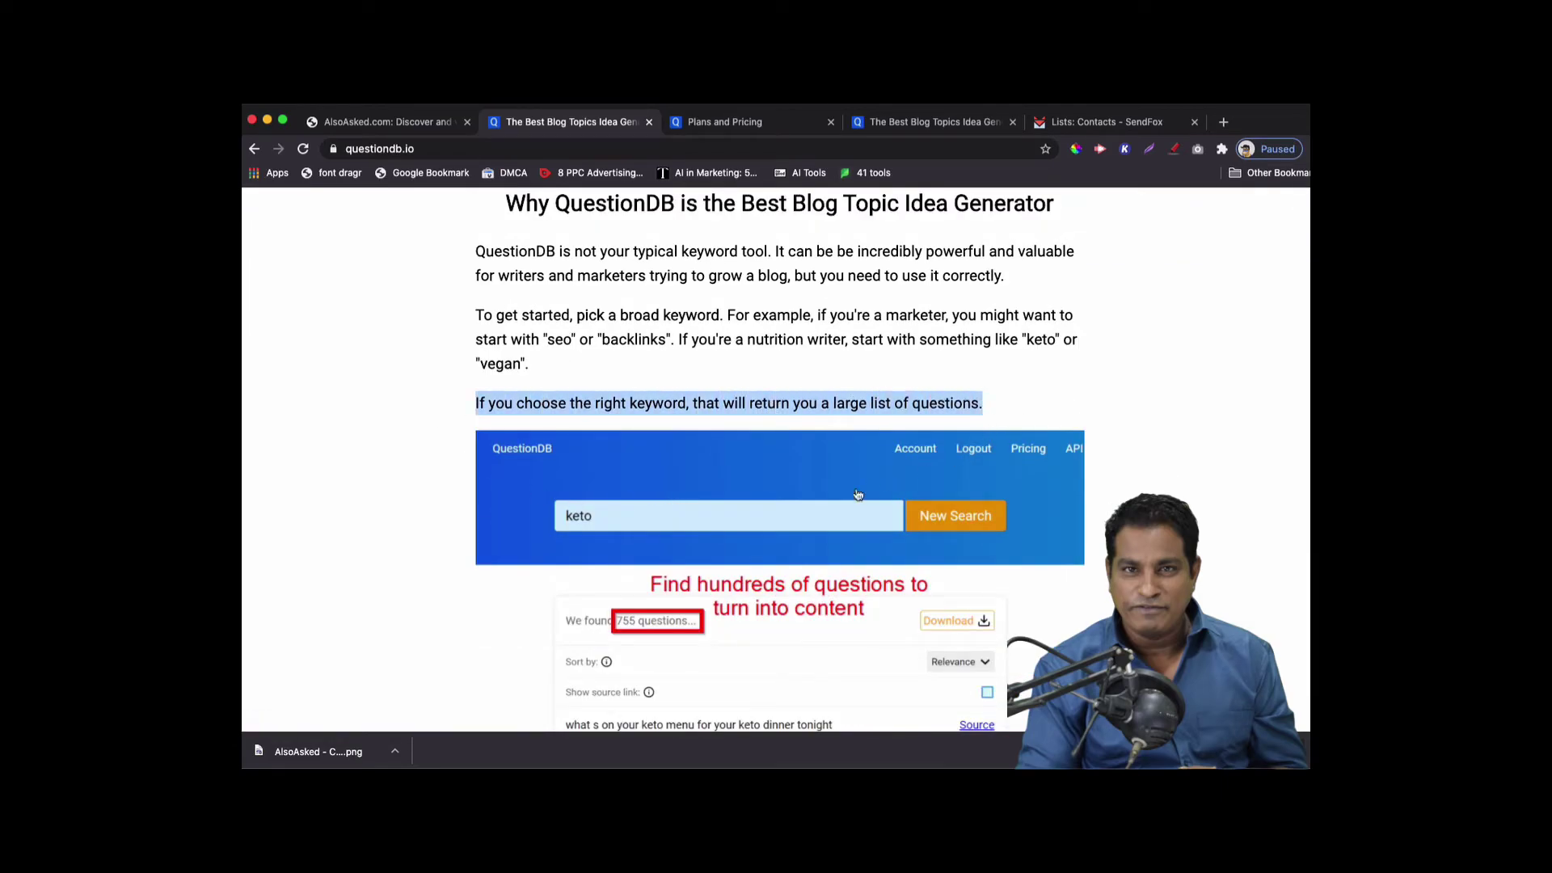
Read how to dive deeper with a list of seed keywords, including the keto diet examples
scroll(710, 546, down, 7)
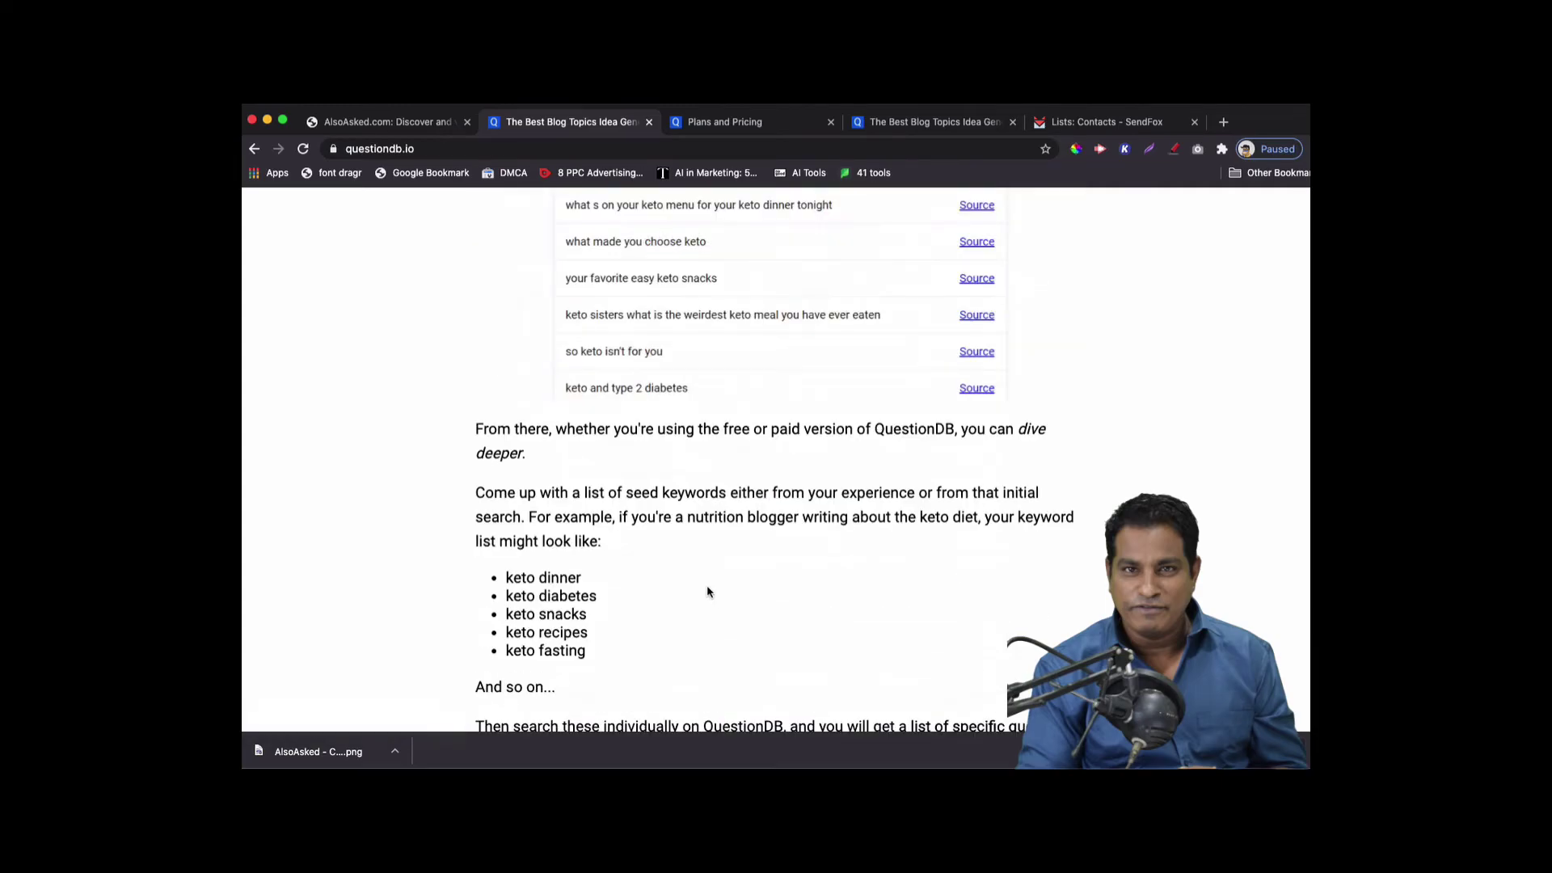
drag(475, 403, 750, 495)
click(772, 471)
drag(444, 501, 777, 566)
scroll(776, 618, down, 2)
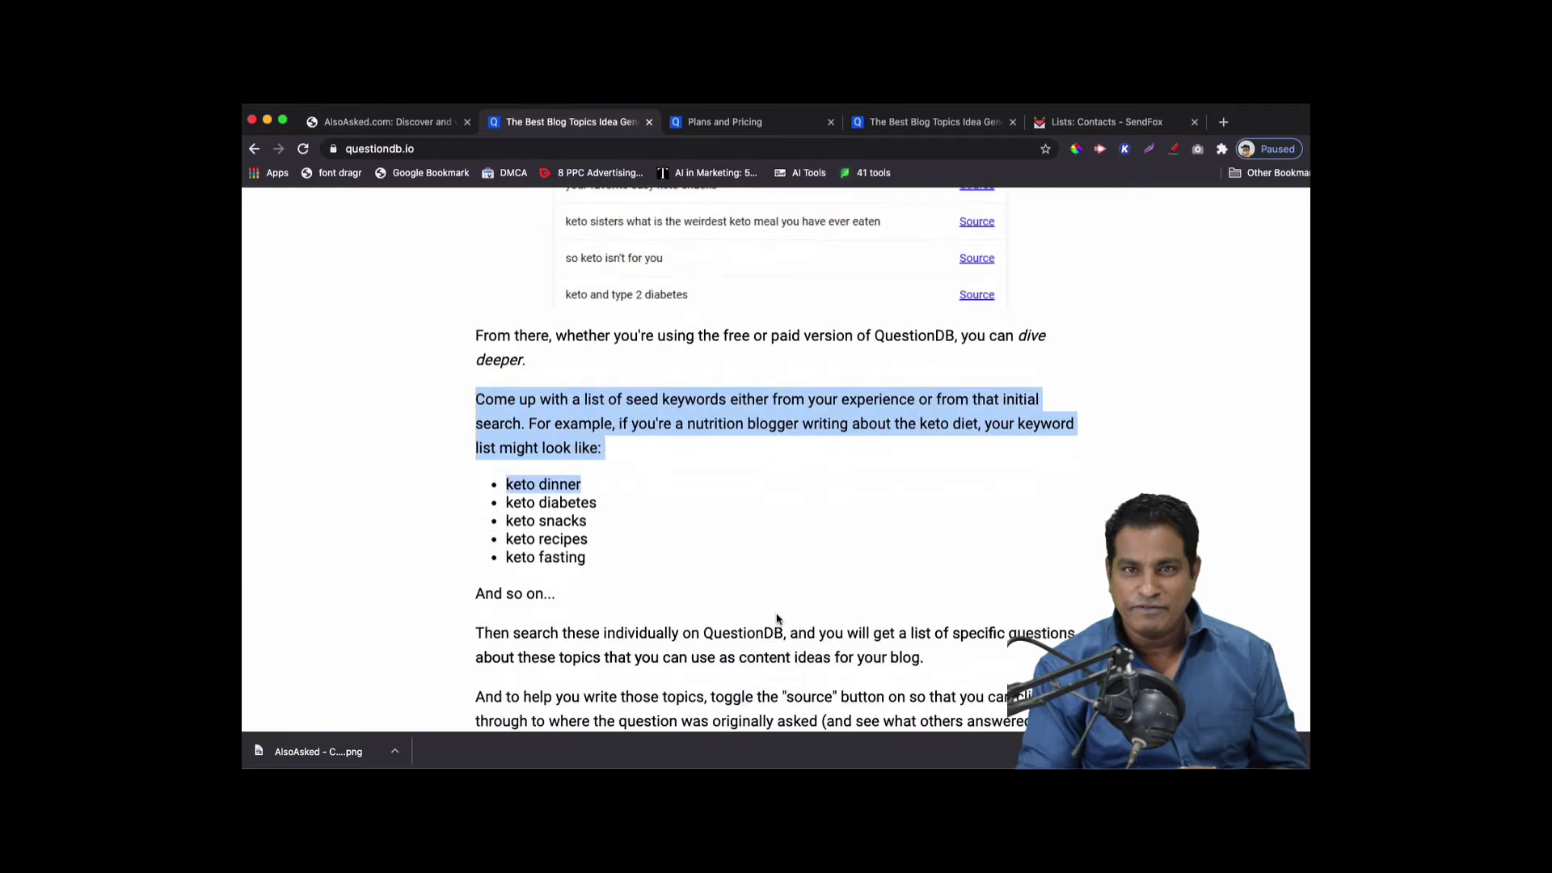
click(614, 499)
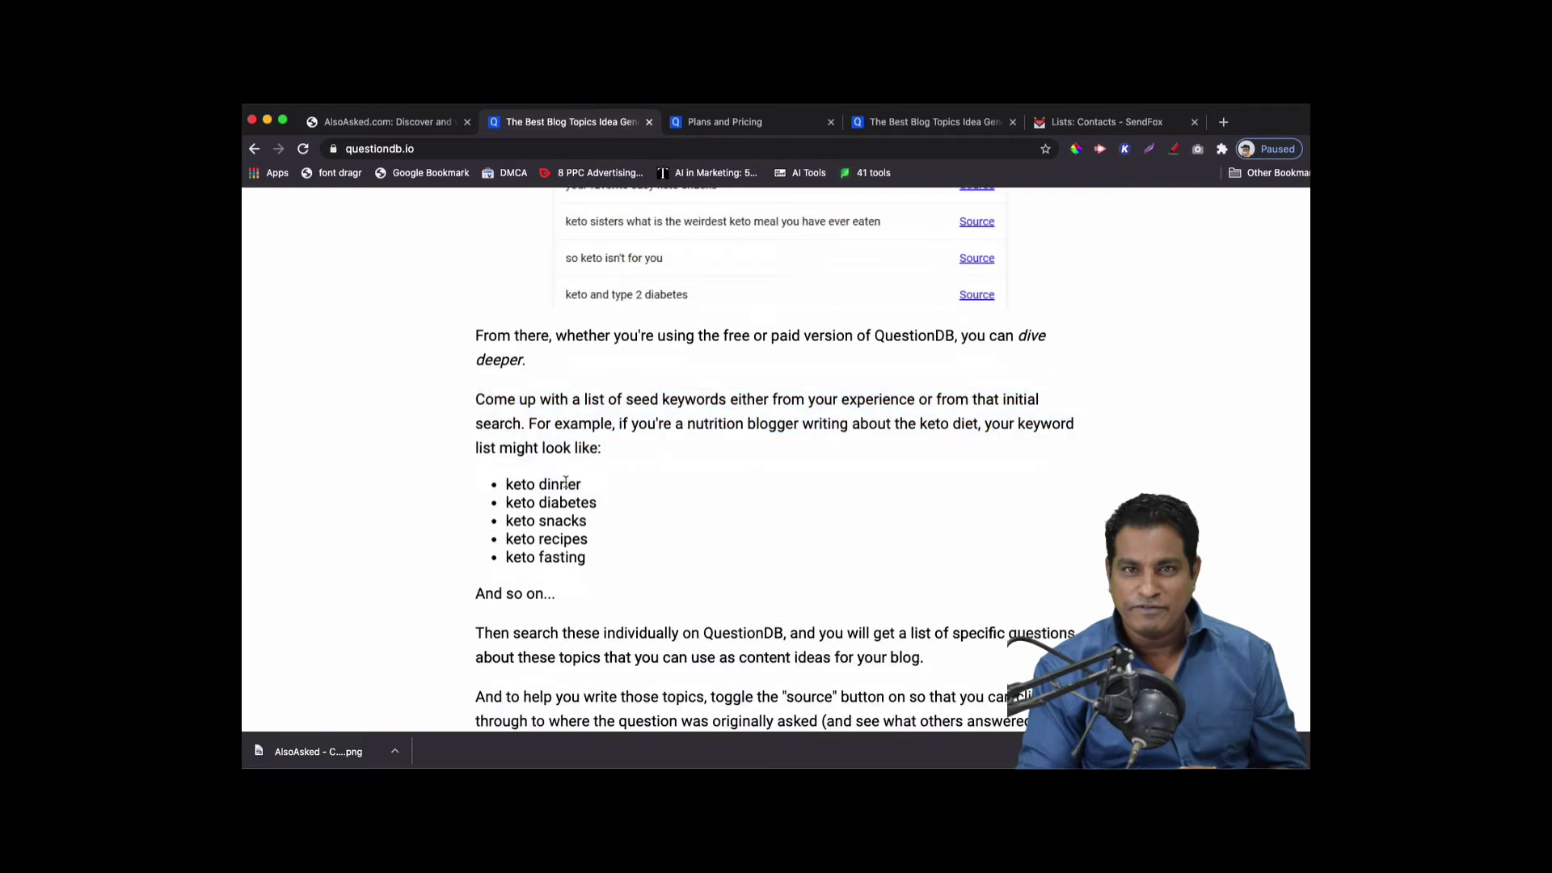
Read the "How QuestionDB Works" section on what asked questions reveal and the content ideation notes below it
scroll(738, 556, down, 8)
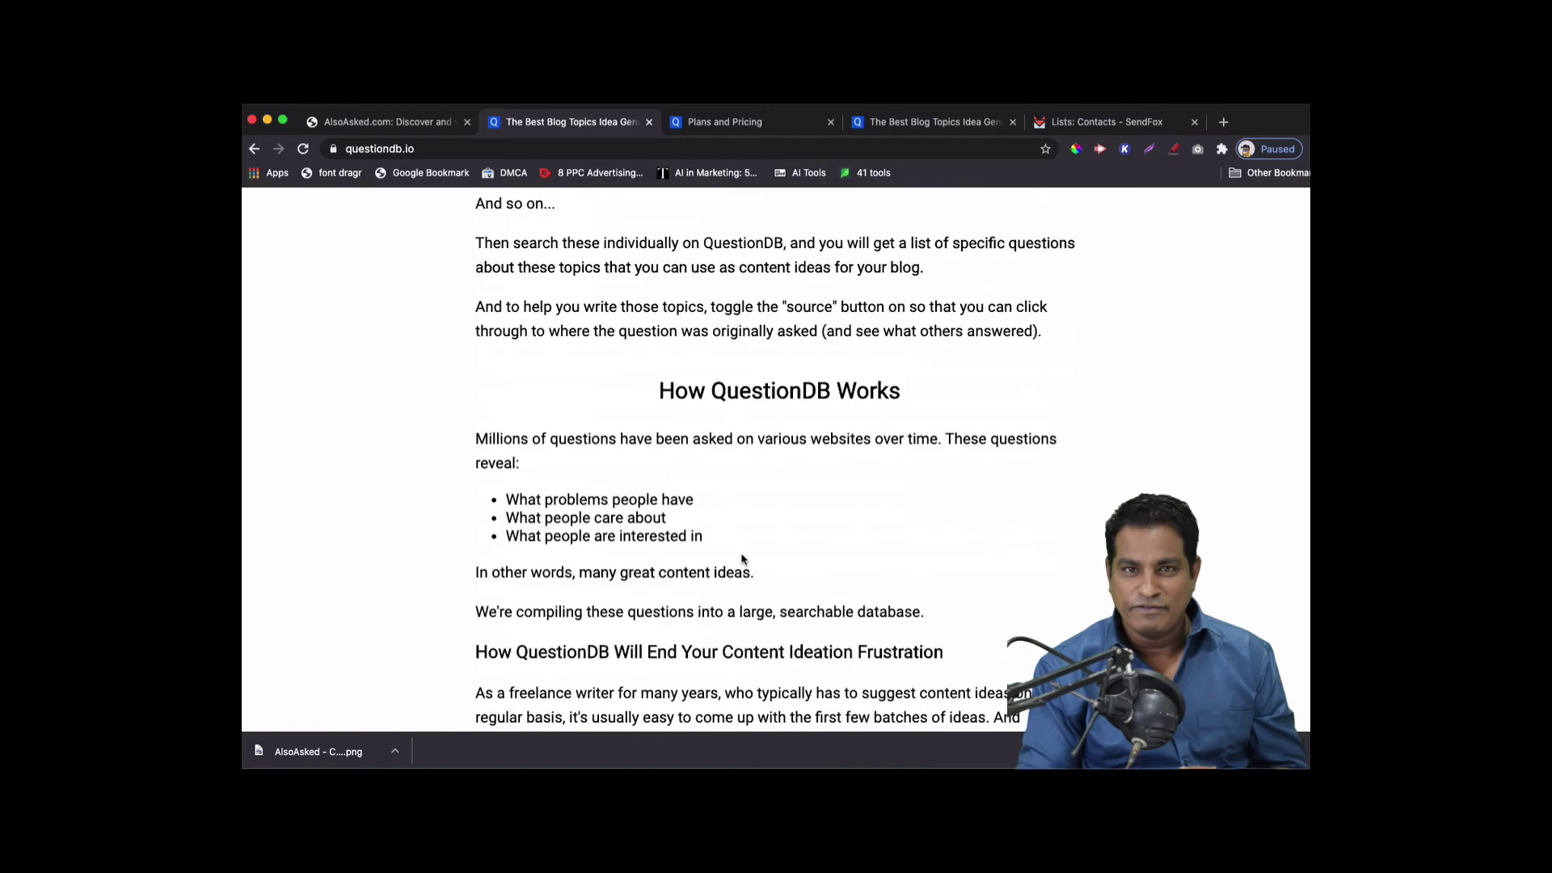
drag(467, 443, 578, 459)
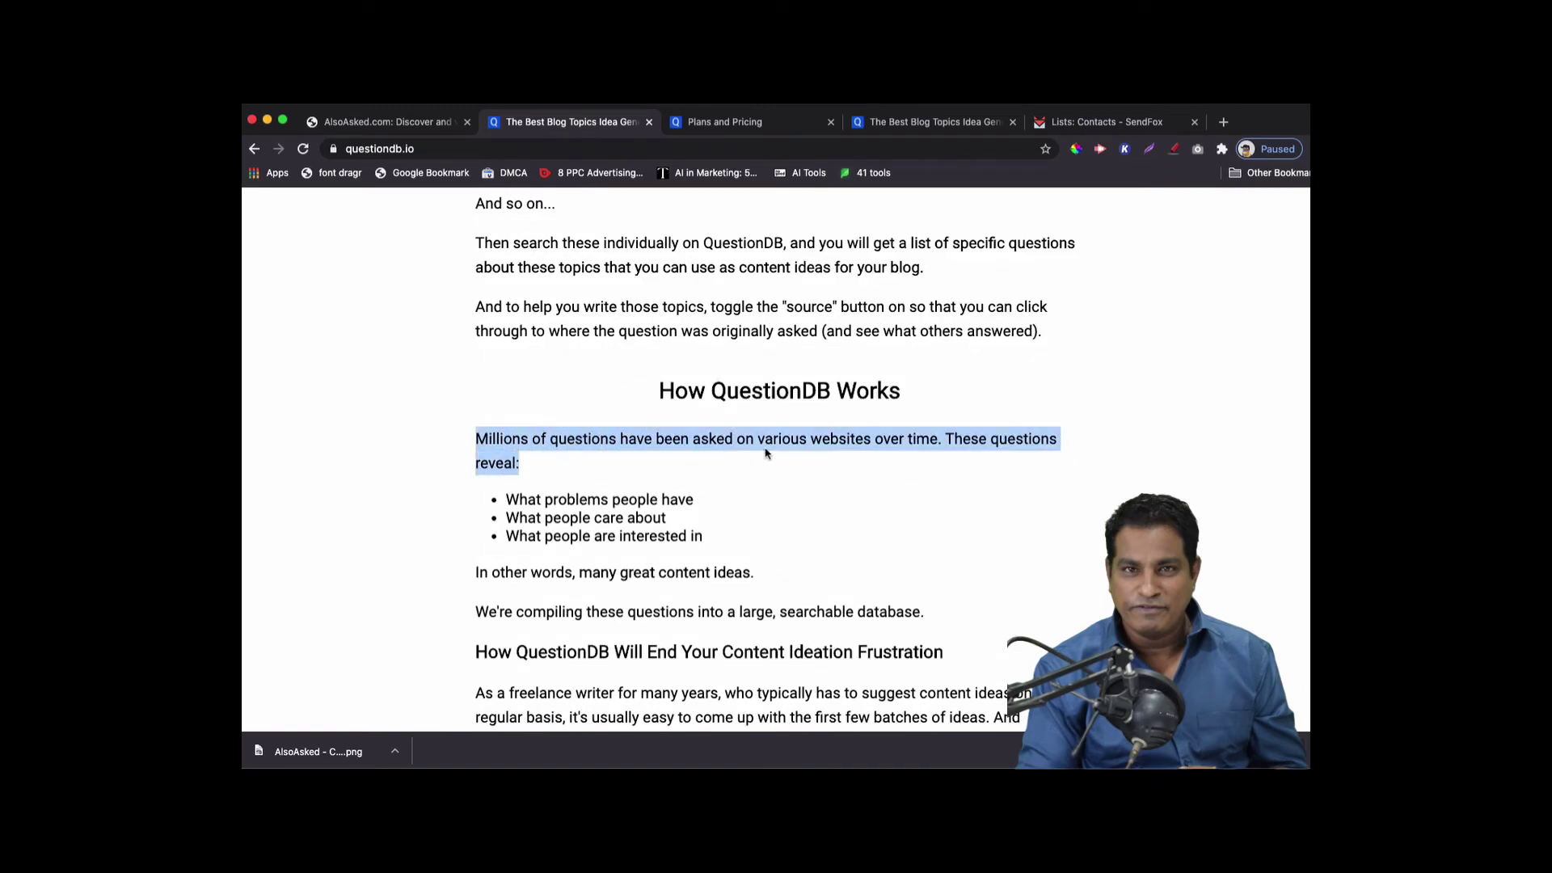
click(510, 494)
drag(475, 499, 722, 542)
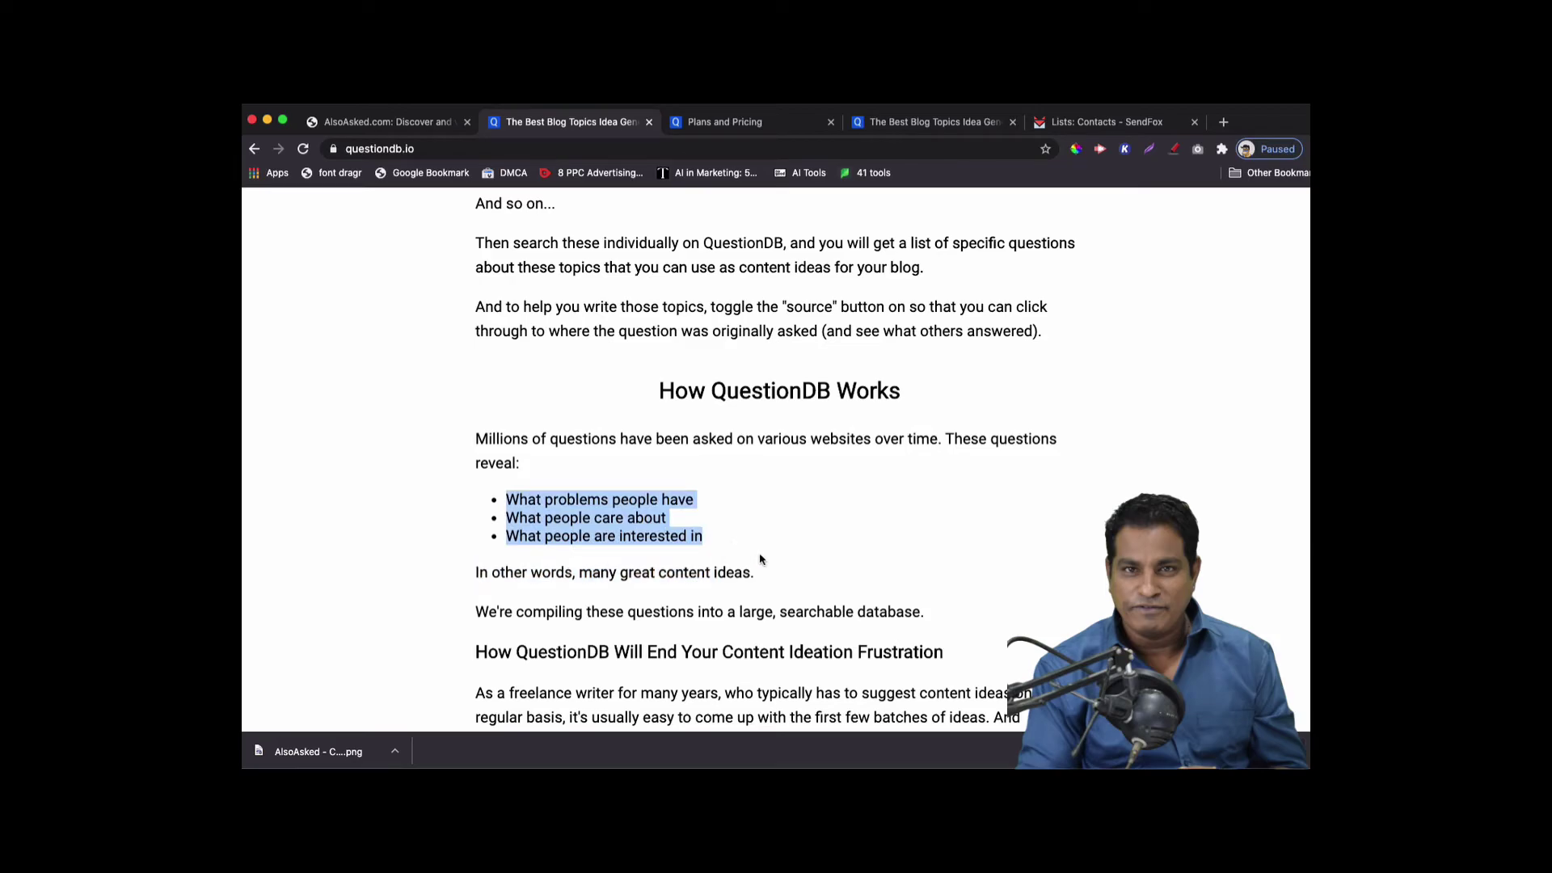
scroll(761, 562, down, 1)
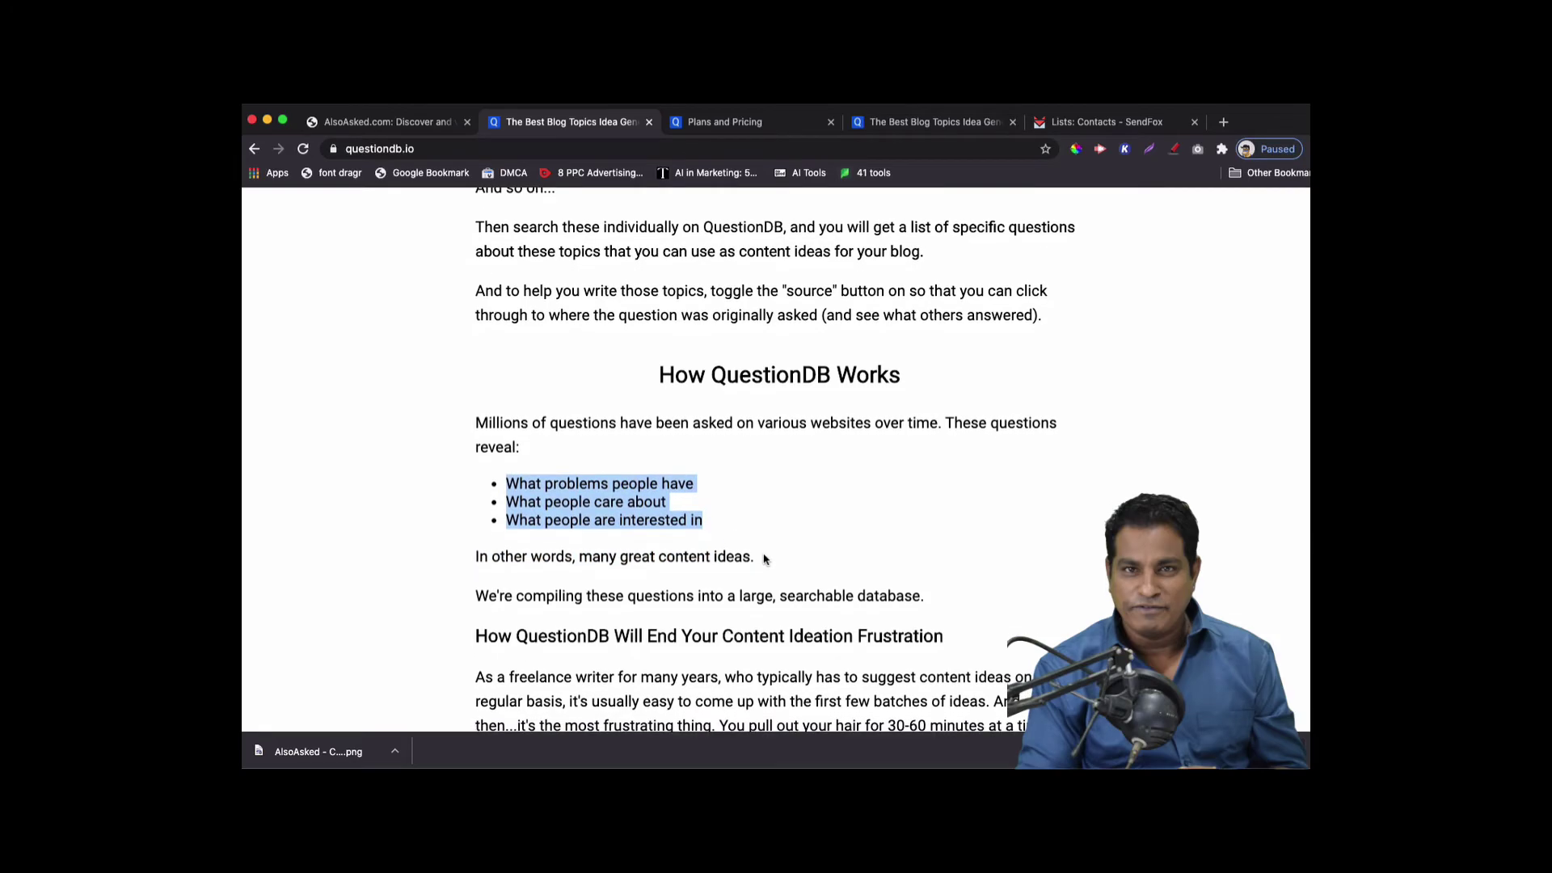
scroll(764, 558, down, 5)
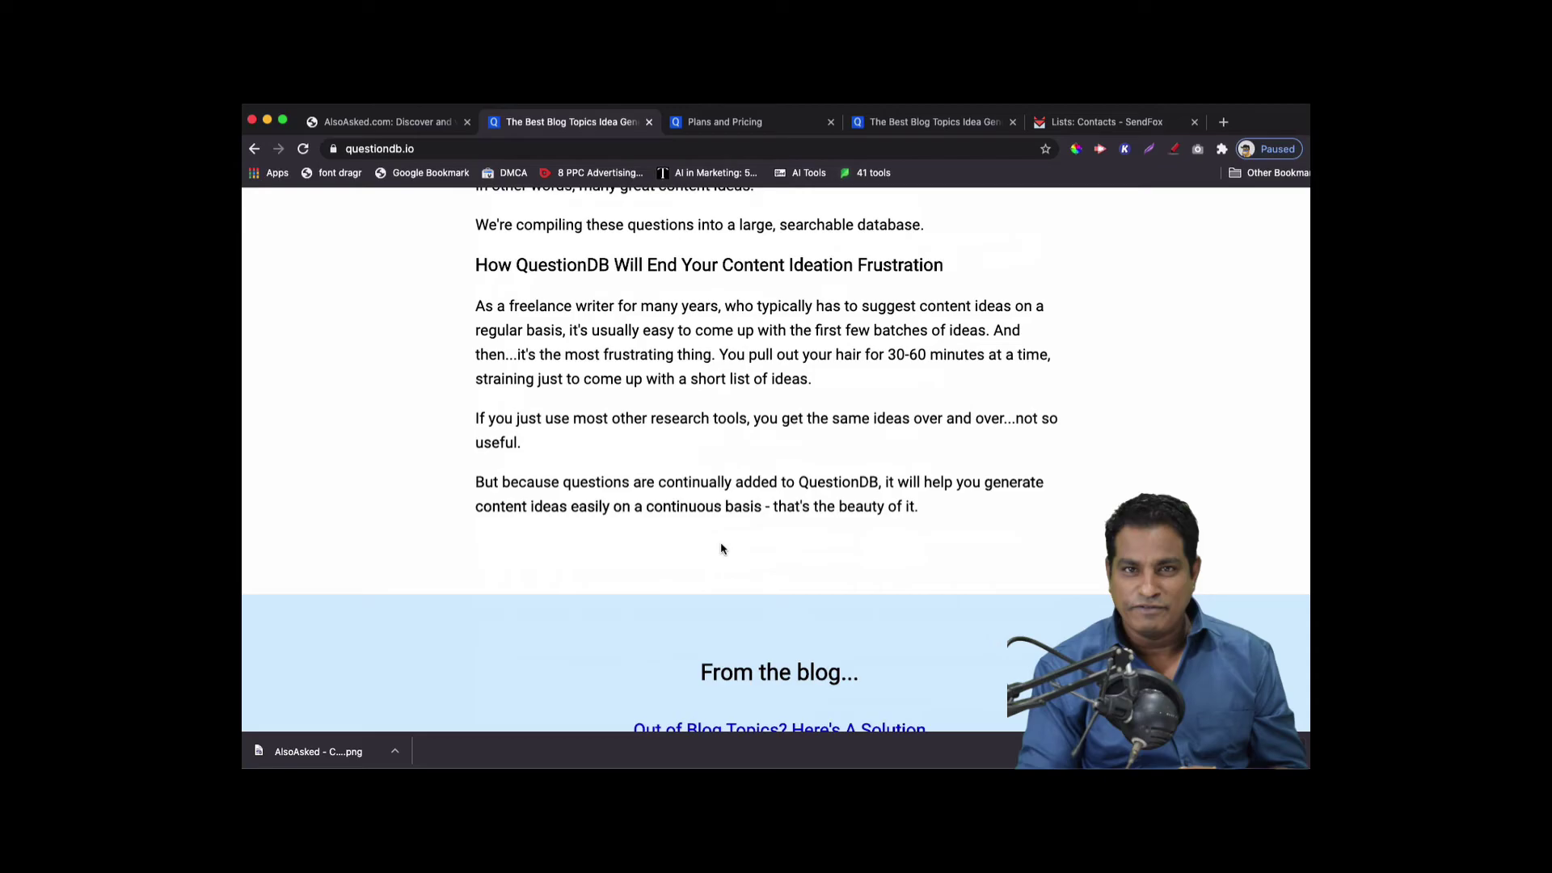
scroll(663, 436, up, 3)
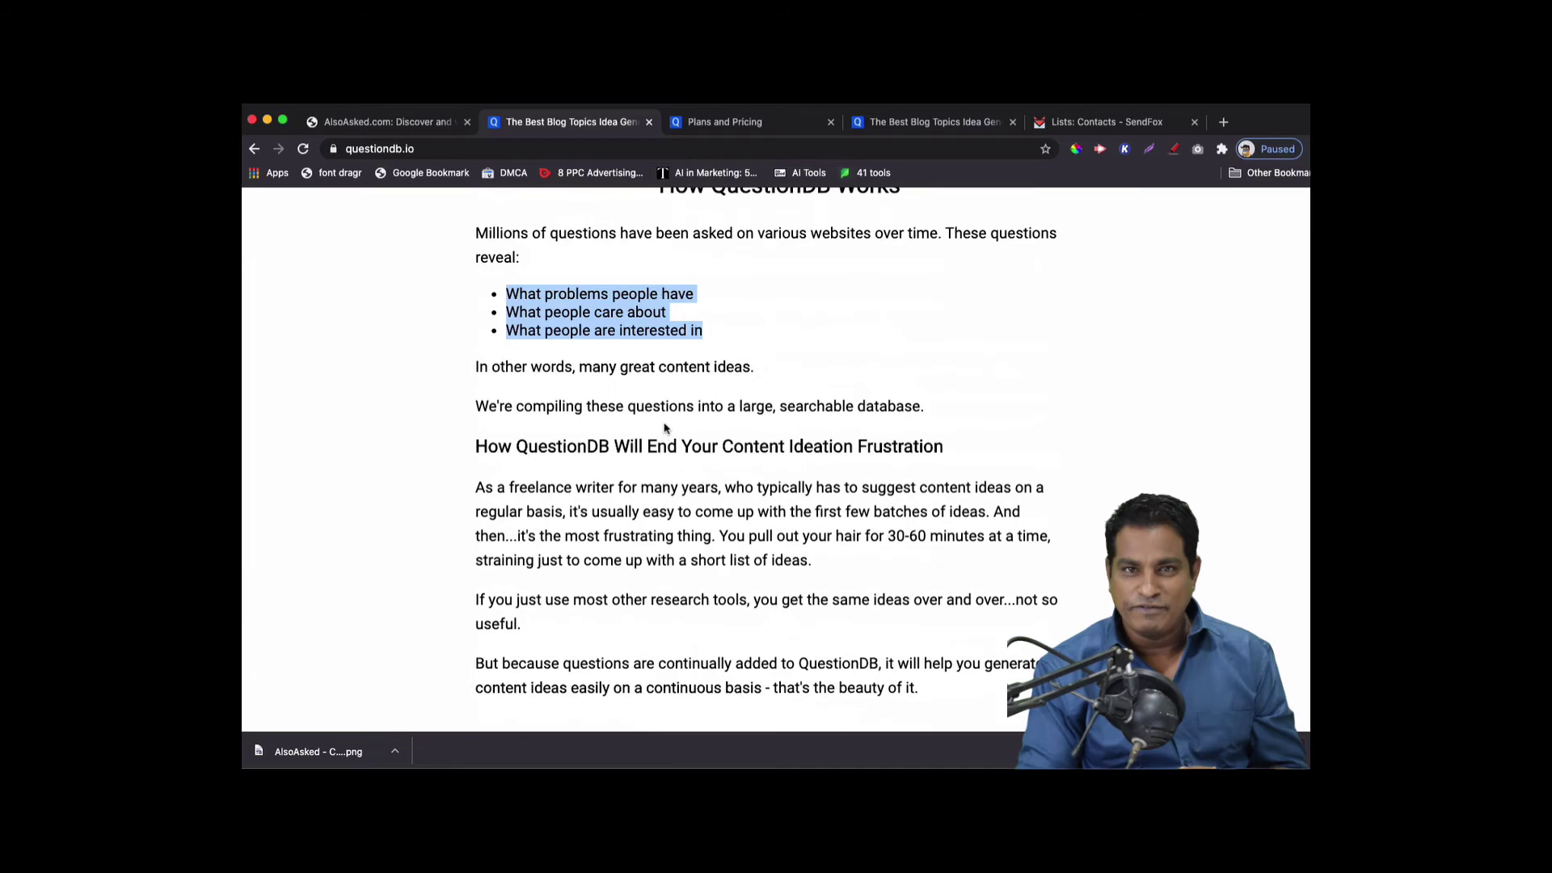
click(548, 320)
drag(506, 297, 689, 334)
scroll(619, 301, up, 1)
drag(473, 240, 748, 349)
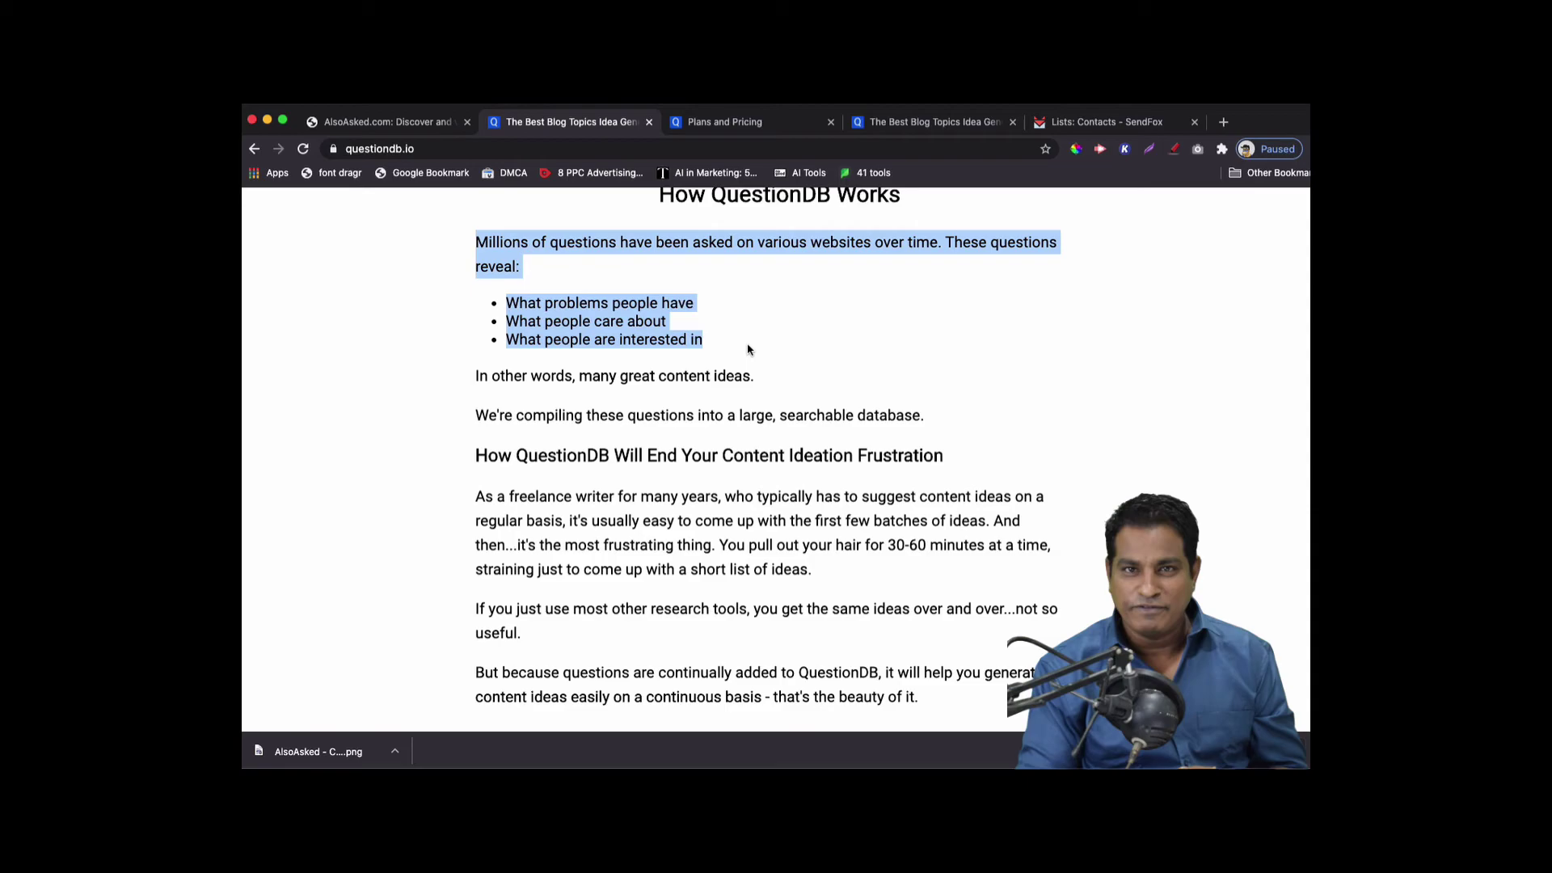
Generate a QuestionDB report of blog topic questions for "cooking pasta"
scroll(748, 349, up, 20)
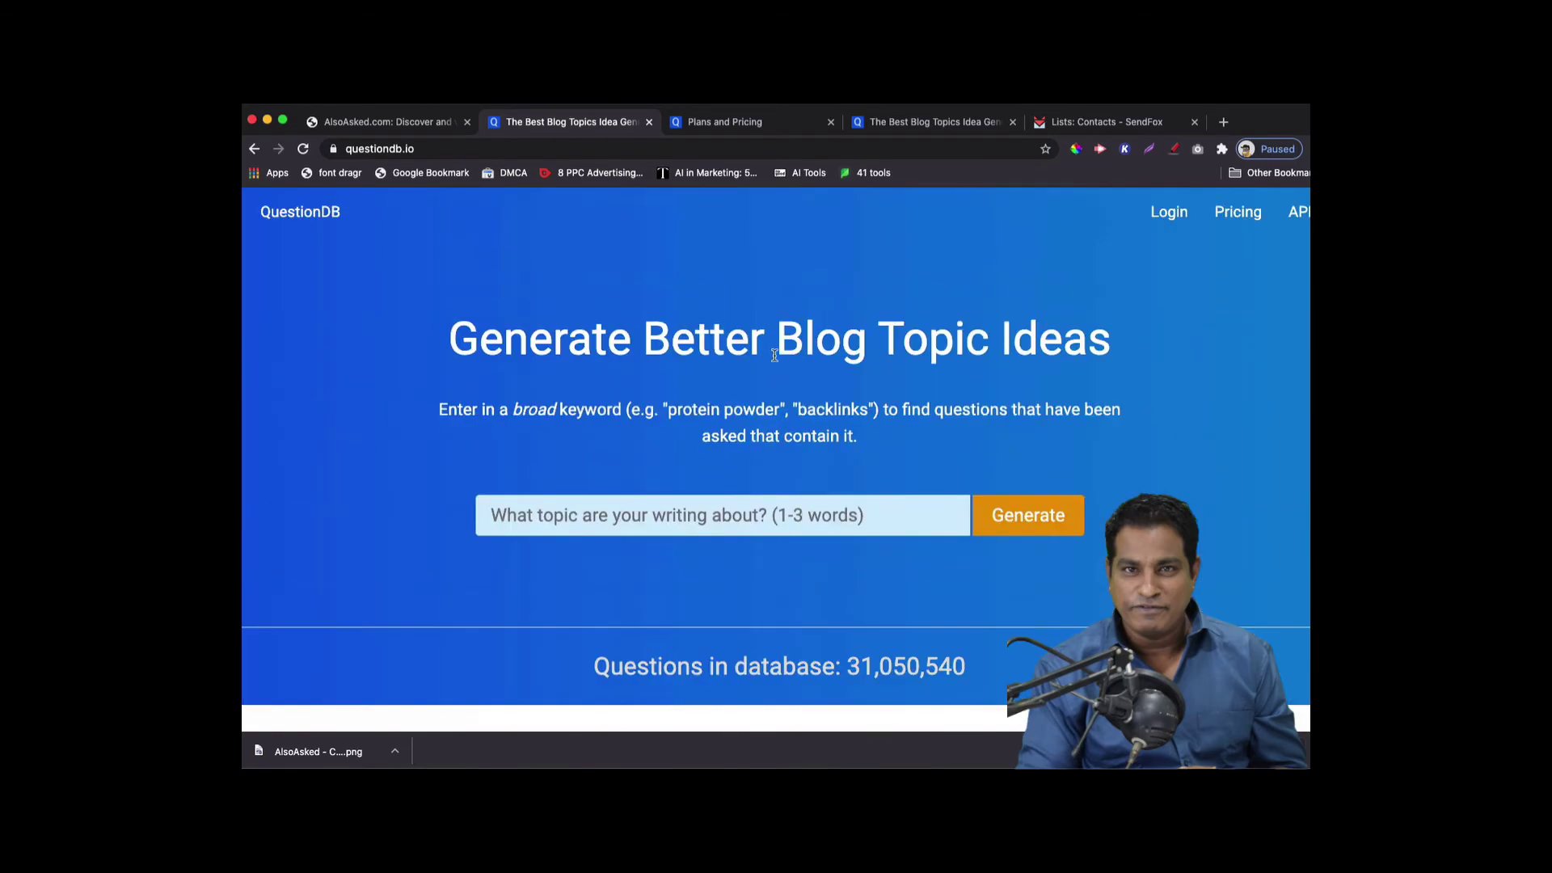
click(695, 525)
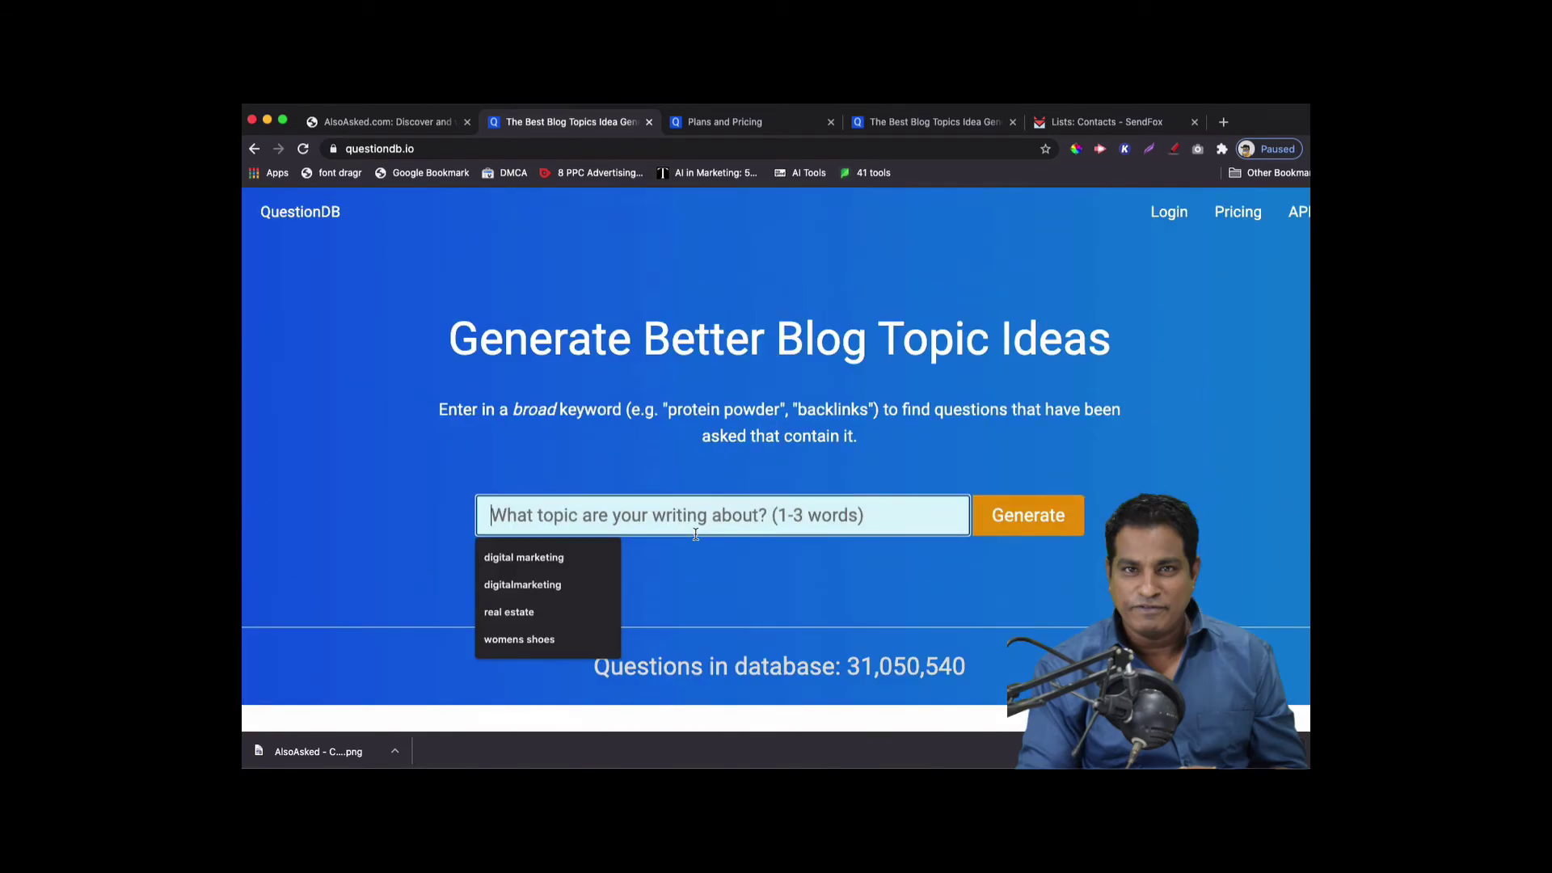
text(cooking)
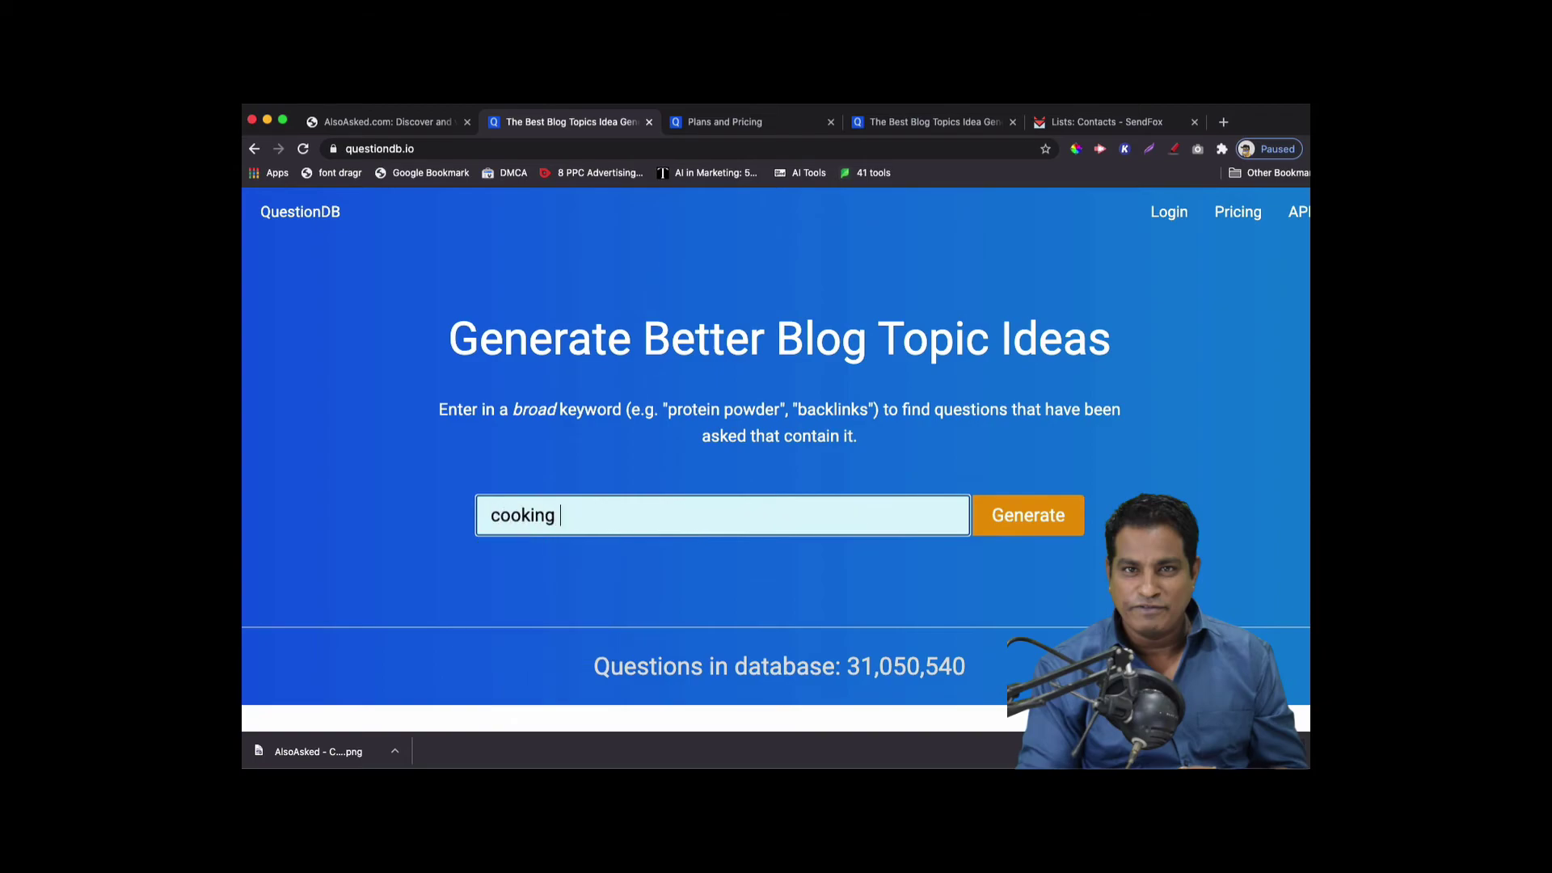
text( pasta)
key(Return)
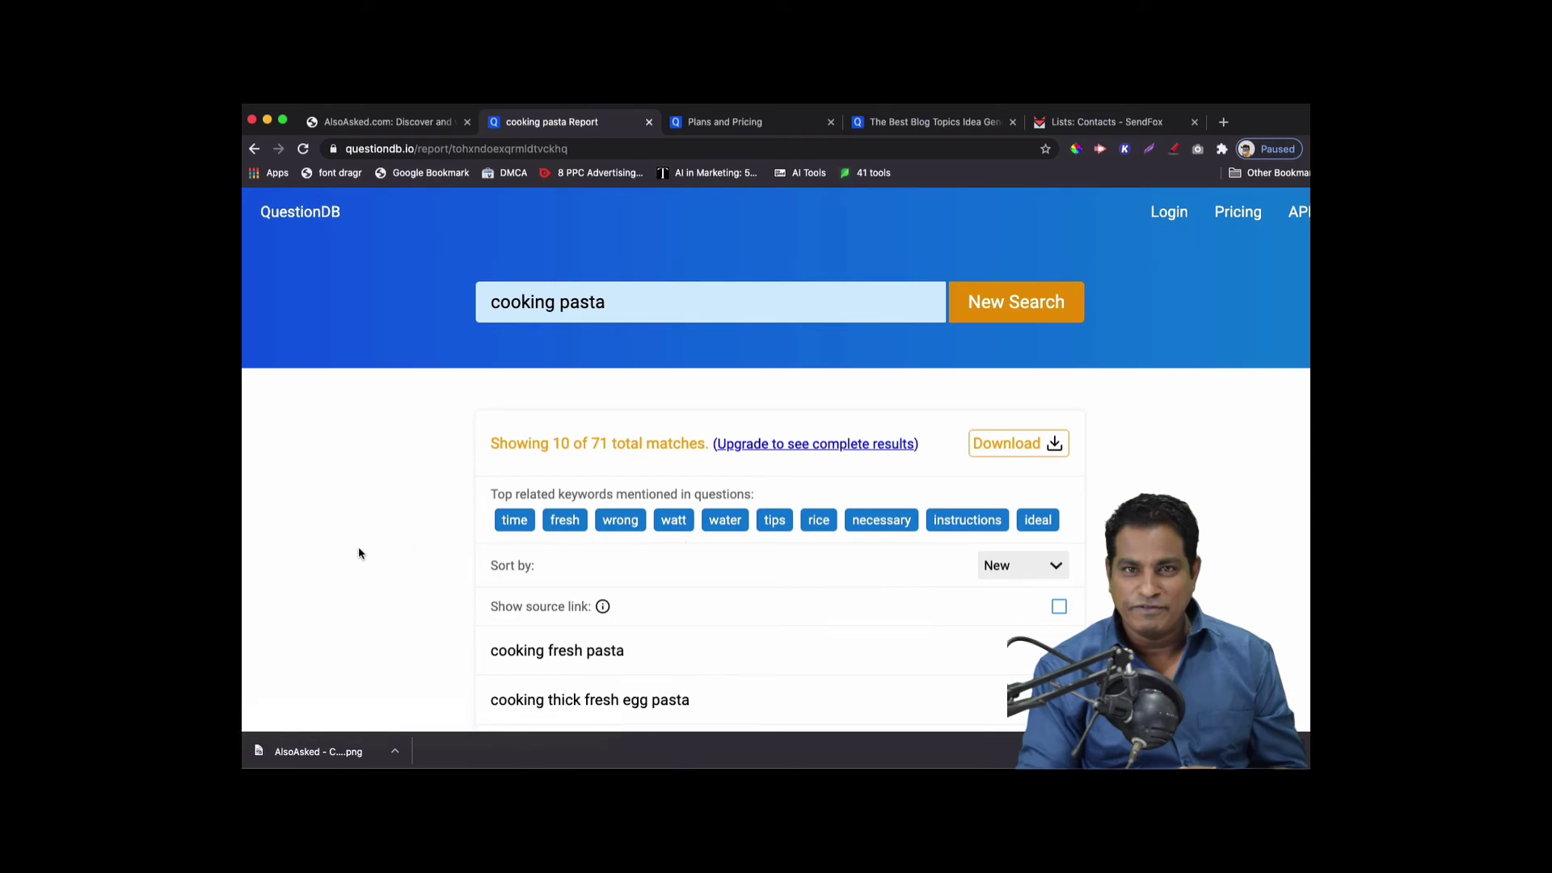
Read through the cooking pasta question list, including the box instructions, salt and dried pasta in sauce questions
scroll(444, 545, down, 2)
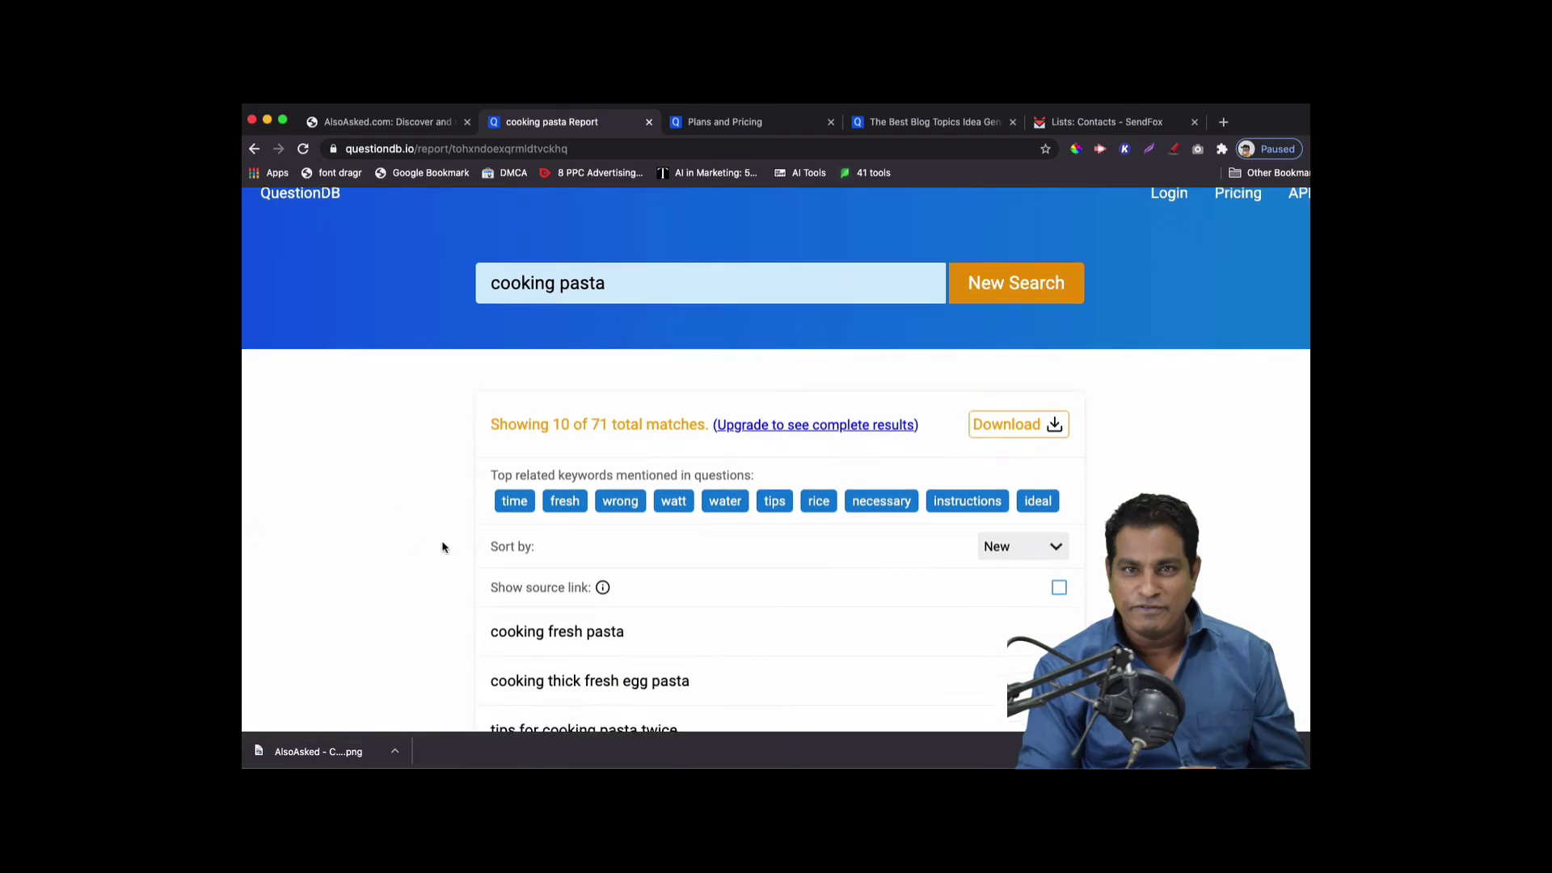
scroll(442, 549, down, 5)
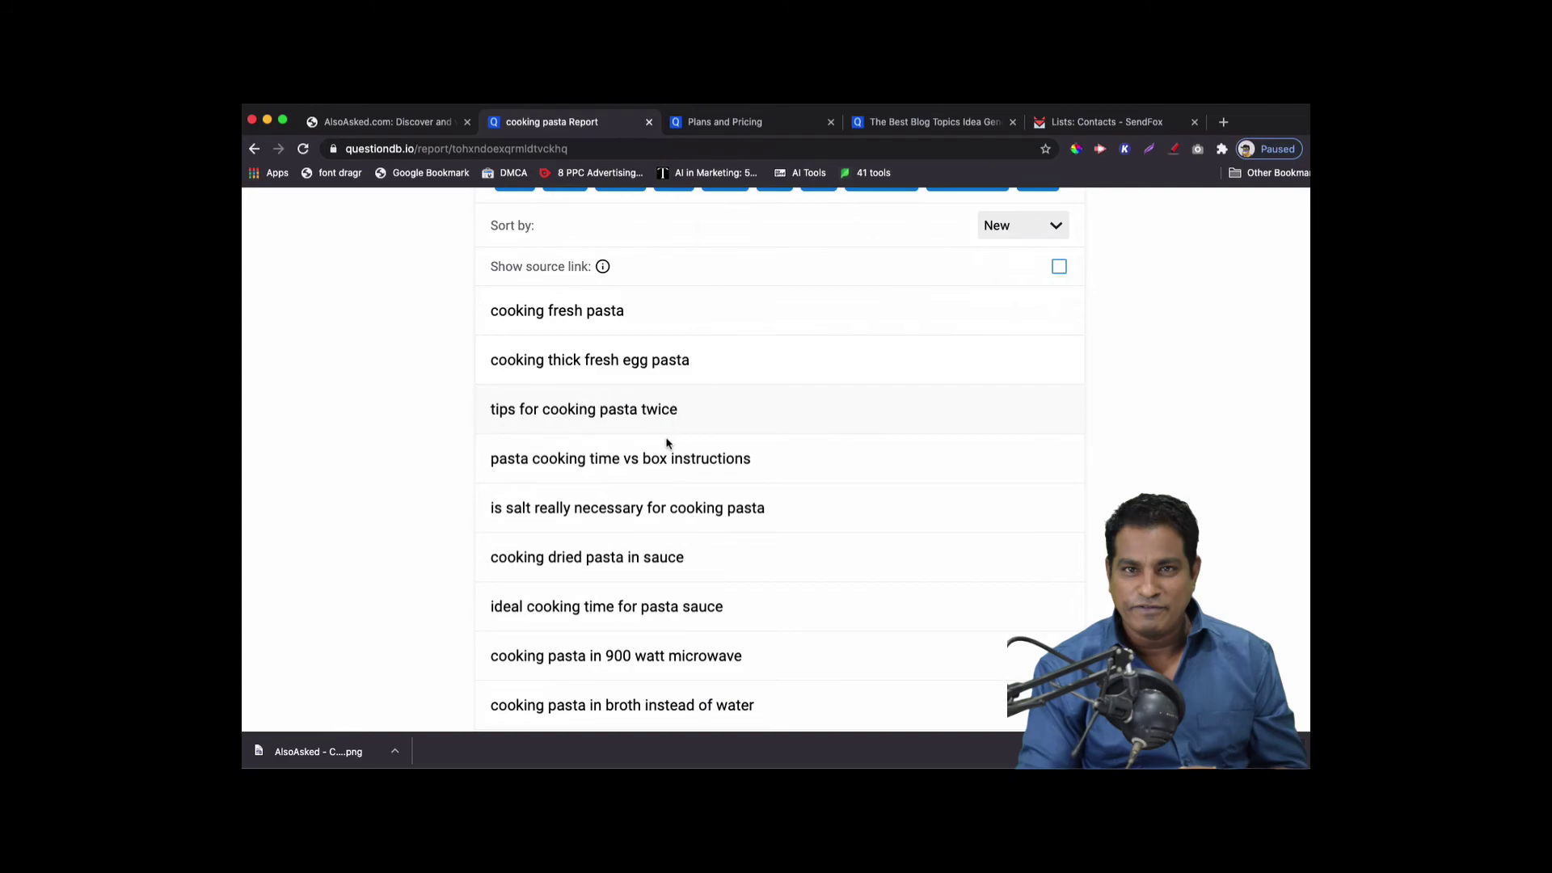
drag(491, 458, 764, 463)
drag(491, 508, 767, 516)
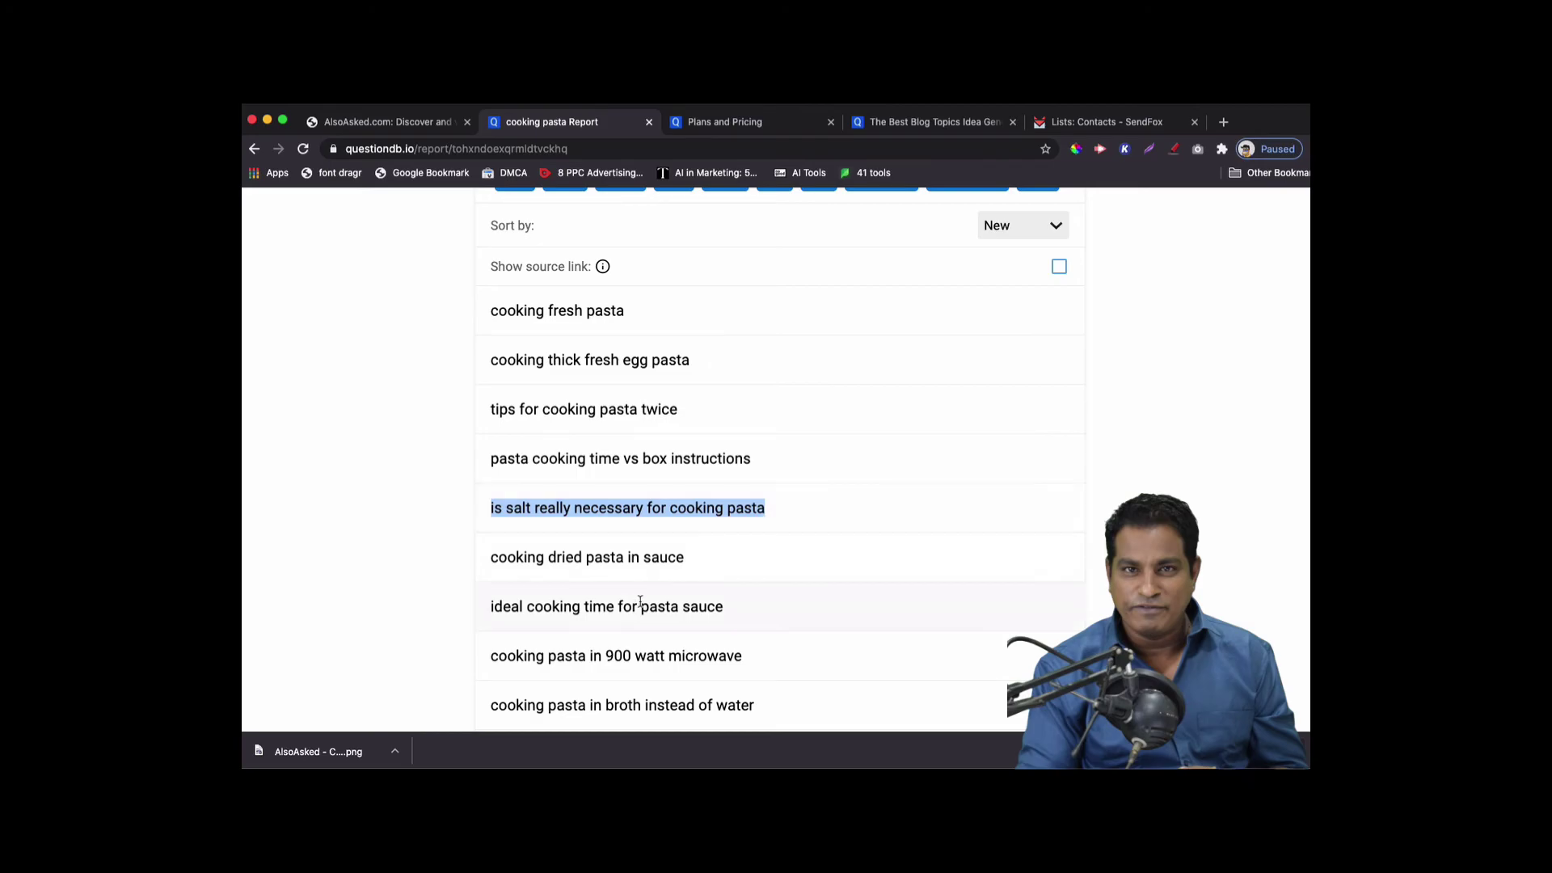
scroll(583, 574, down, 2)
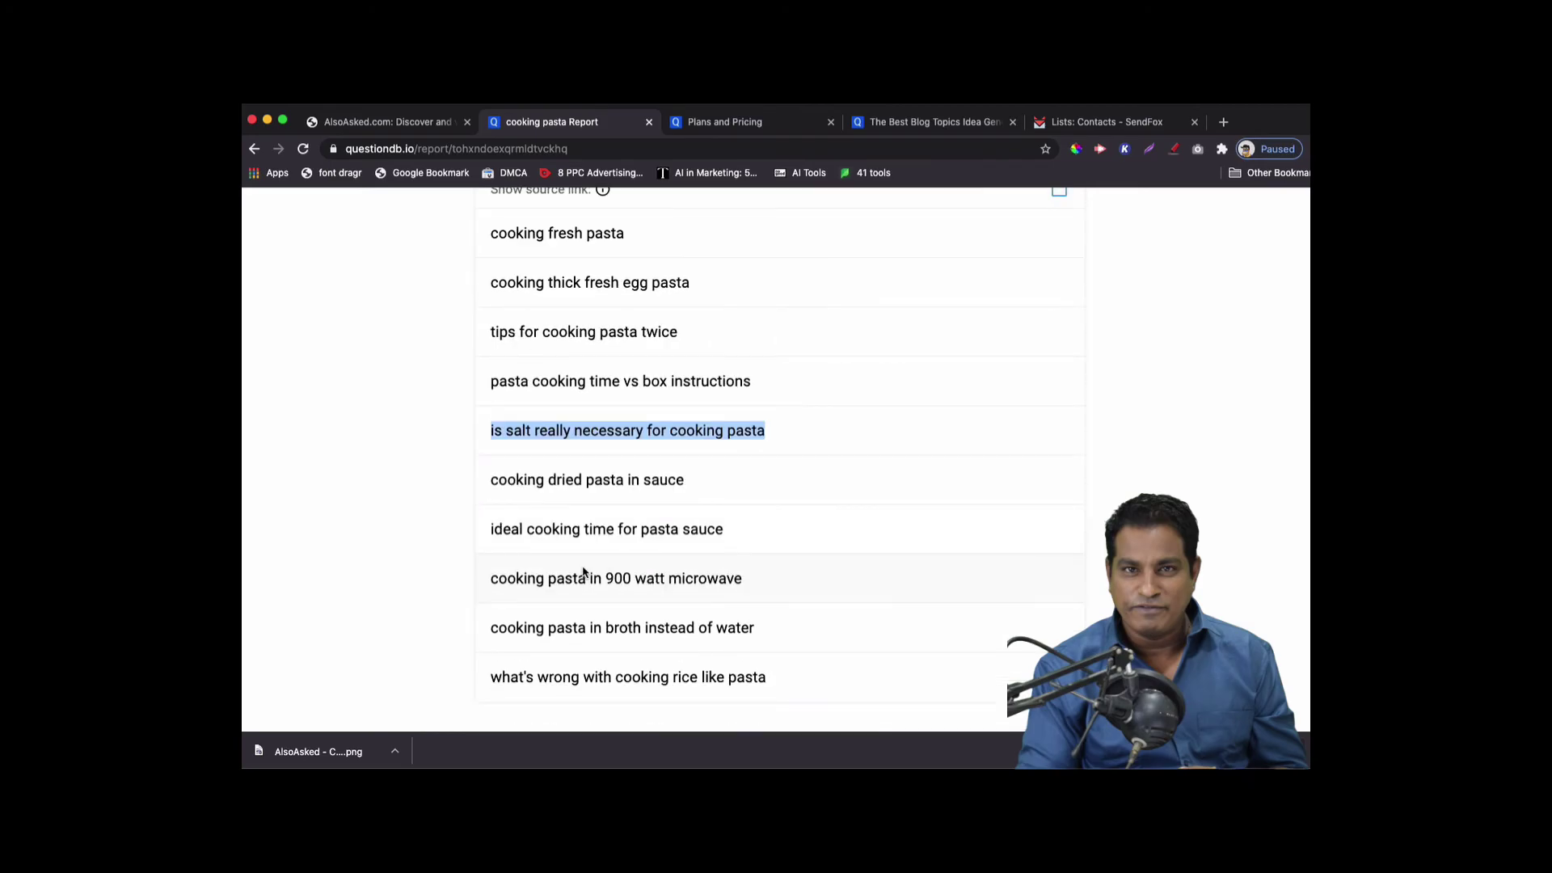
click(490, 494)
drag(686, 479, 676, 477)
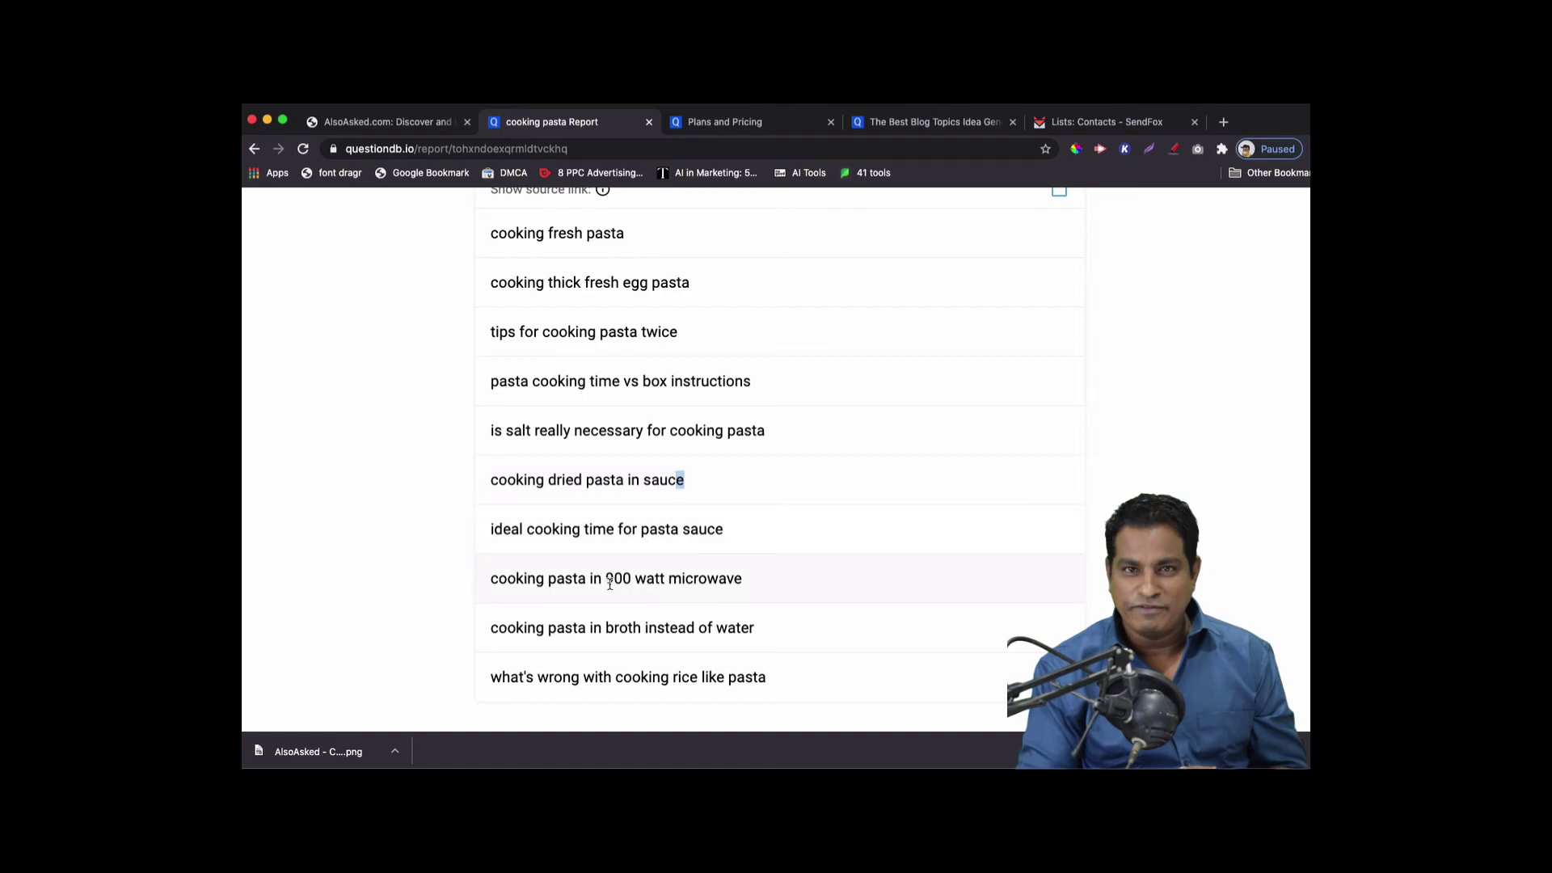
Highlight and examine the question "cooking pasta in 900 watt microwave" as a specific content idea
drag(606, 578, 765, 582)
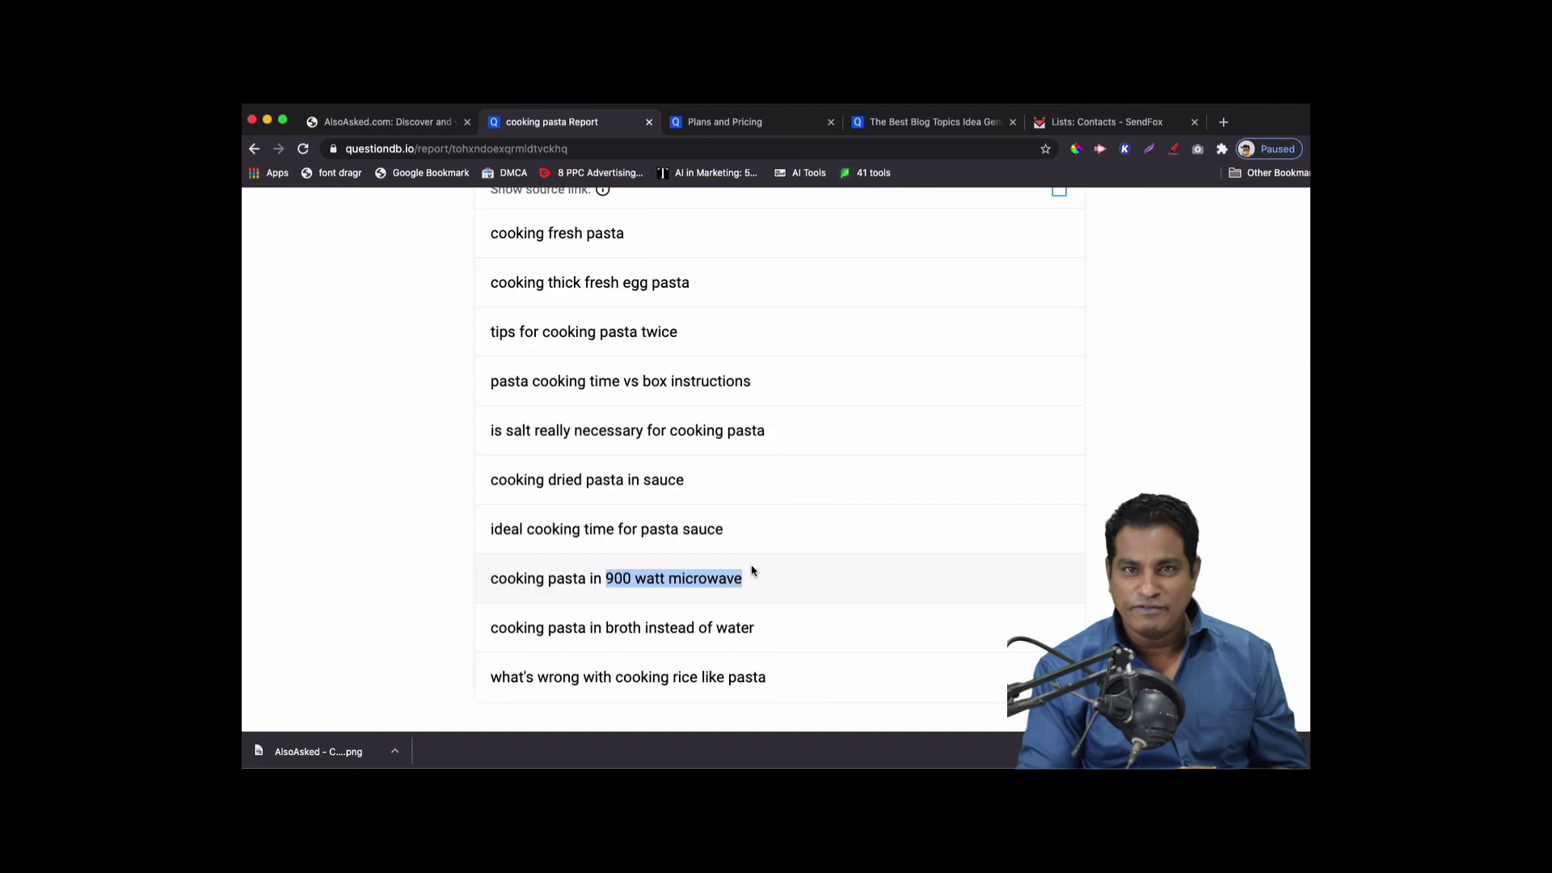
click(663, 582)
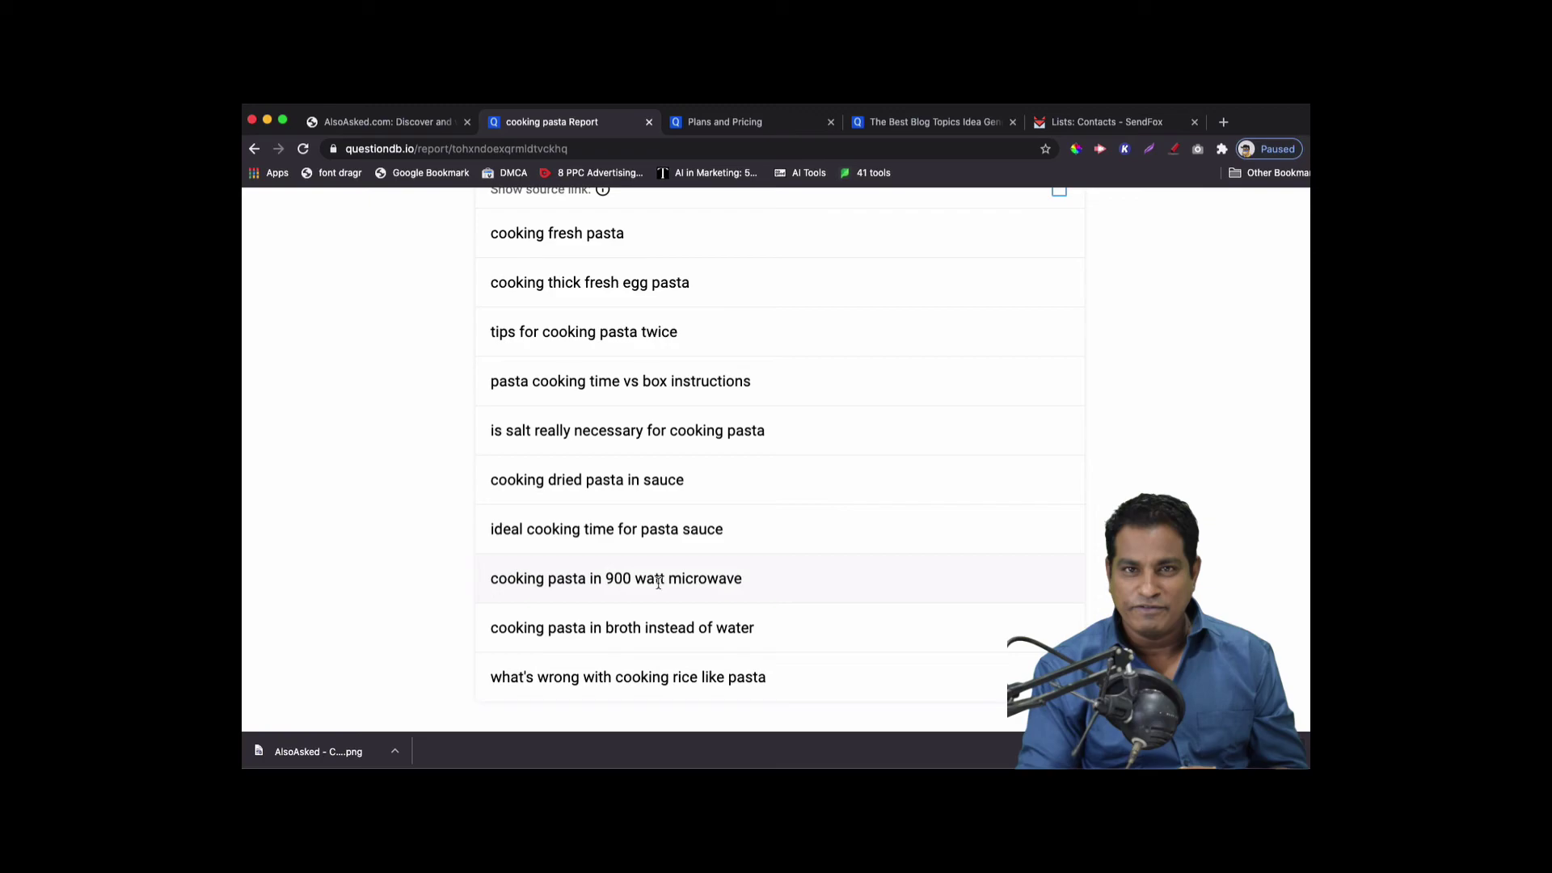
drag(667, 578, 543, 578)
click(476, 588)
triple_click(489, 576)
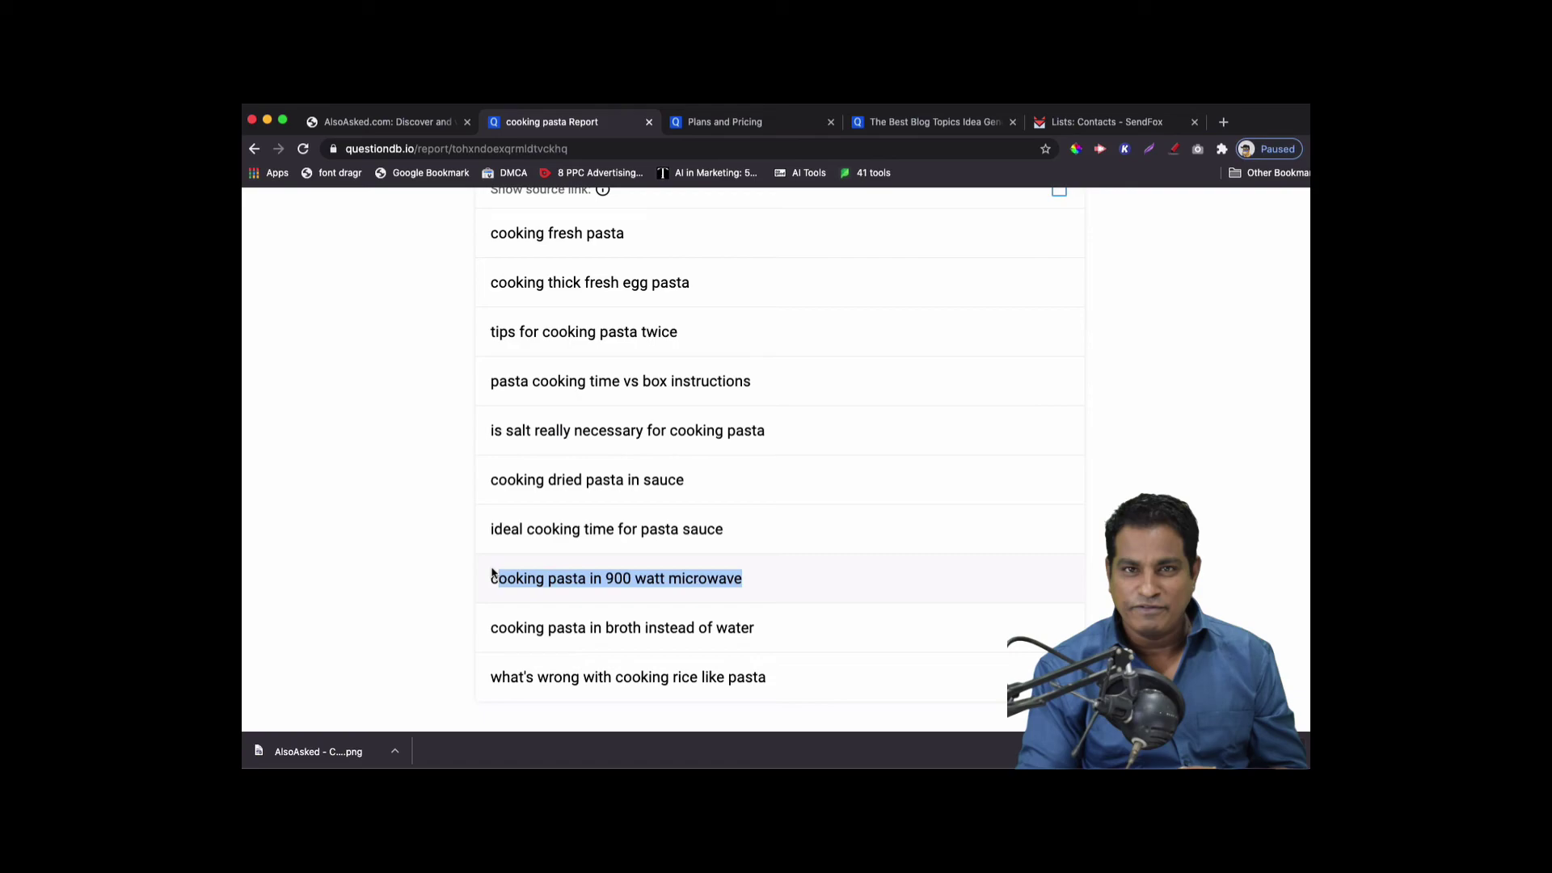
Review the top related keywords and go over the report's question list again
scroll(796, 533, up, 1)
scroll(796, 533, down, 1)
scroll(728, 445, up, 5)
scroll(706, 451, down, 2)
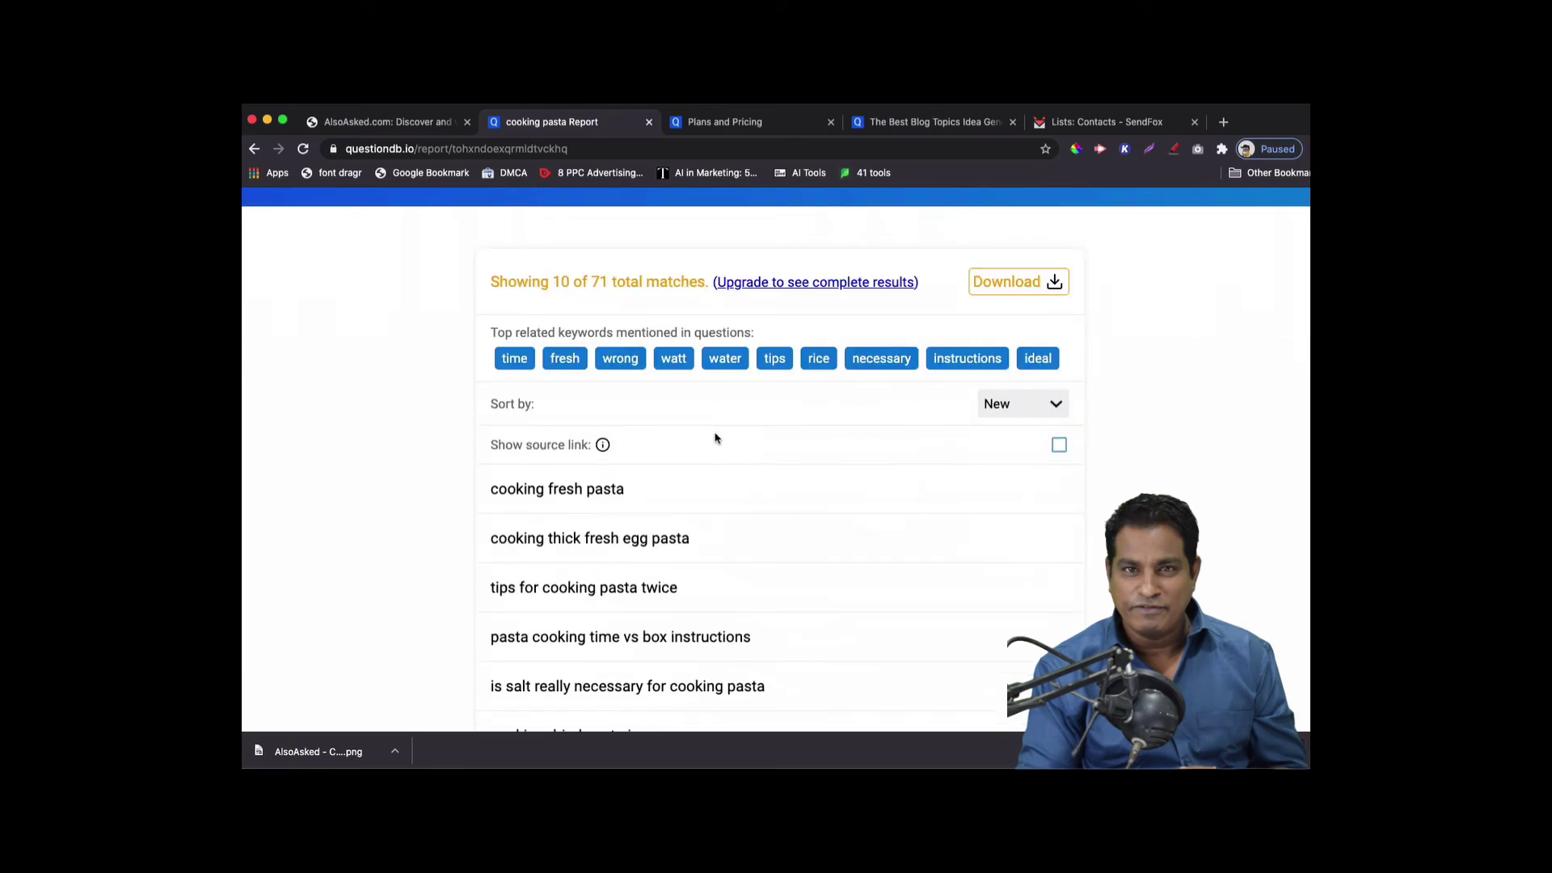
scroll(715, 439, down, 4)
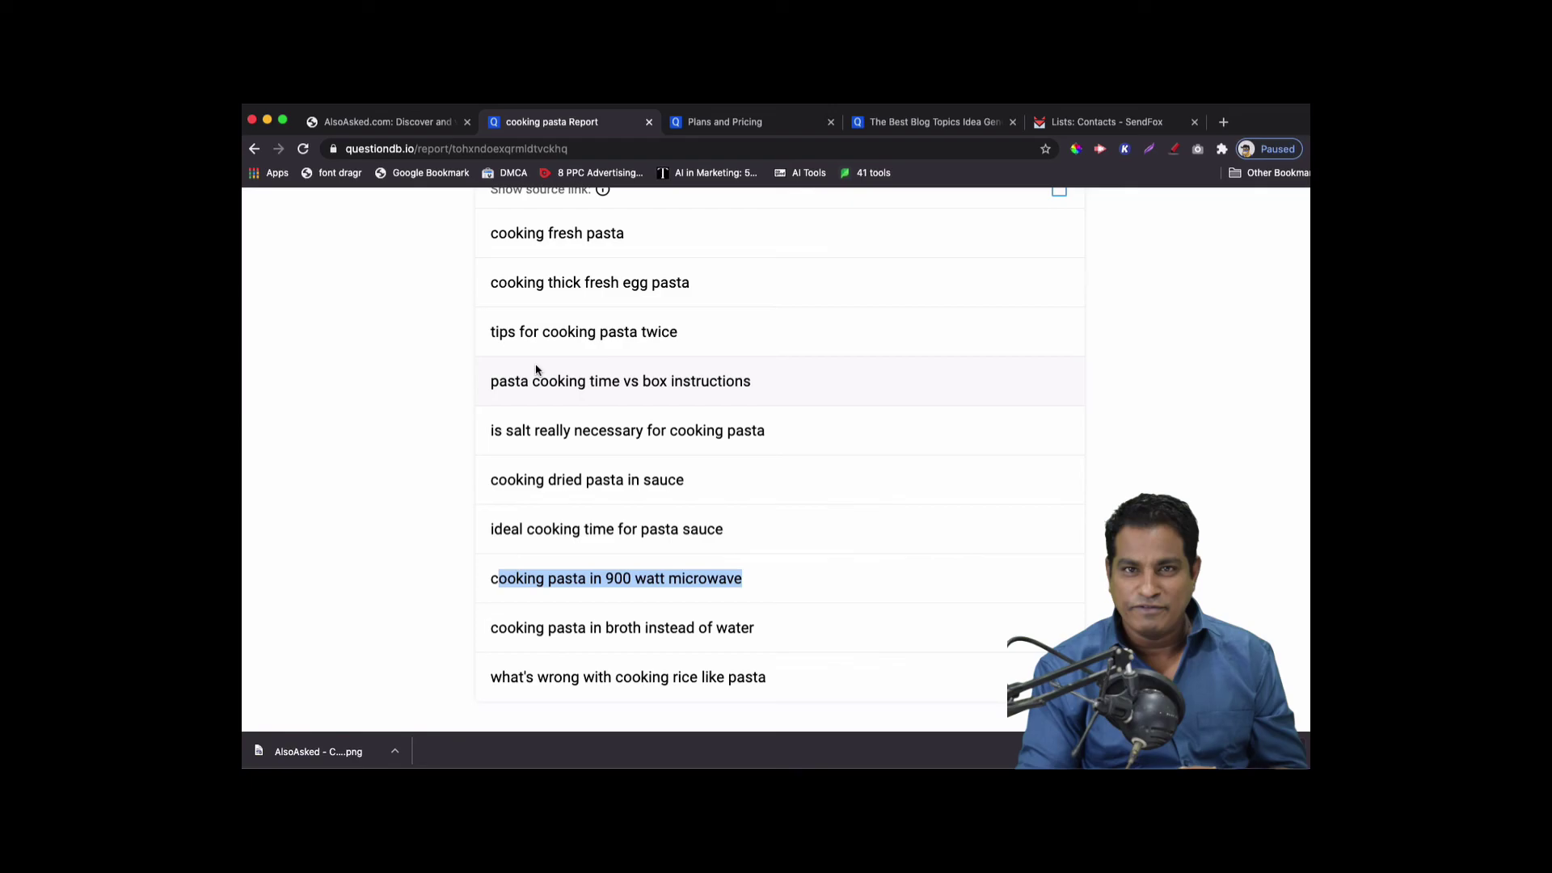
Download the cooking pasta report as the comma-separated values file cooking-pasta-report in the Downloads folder
scroll(631, 346, up, 5)
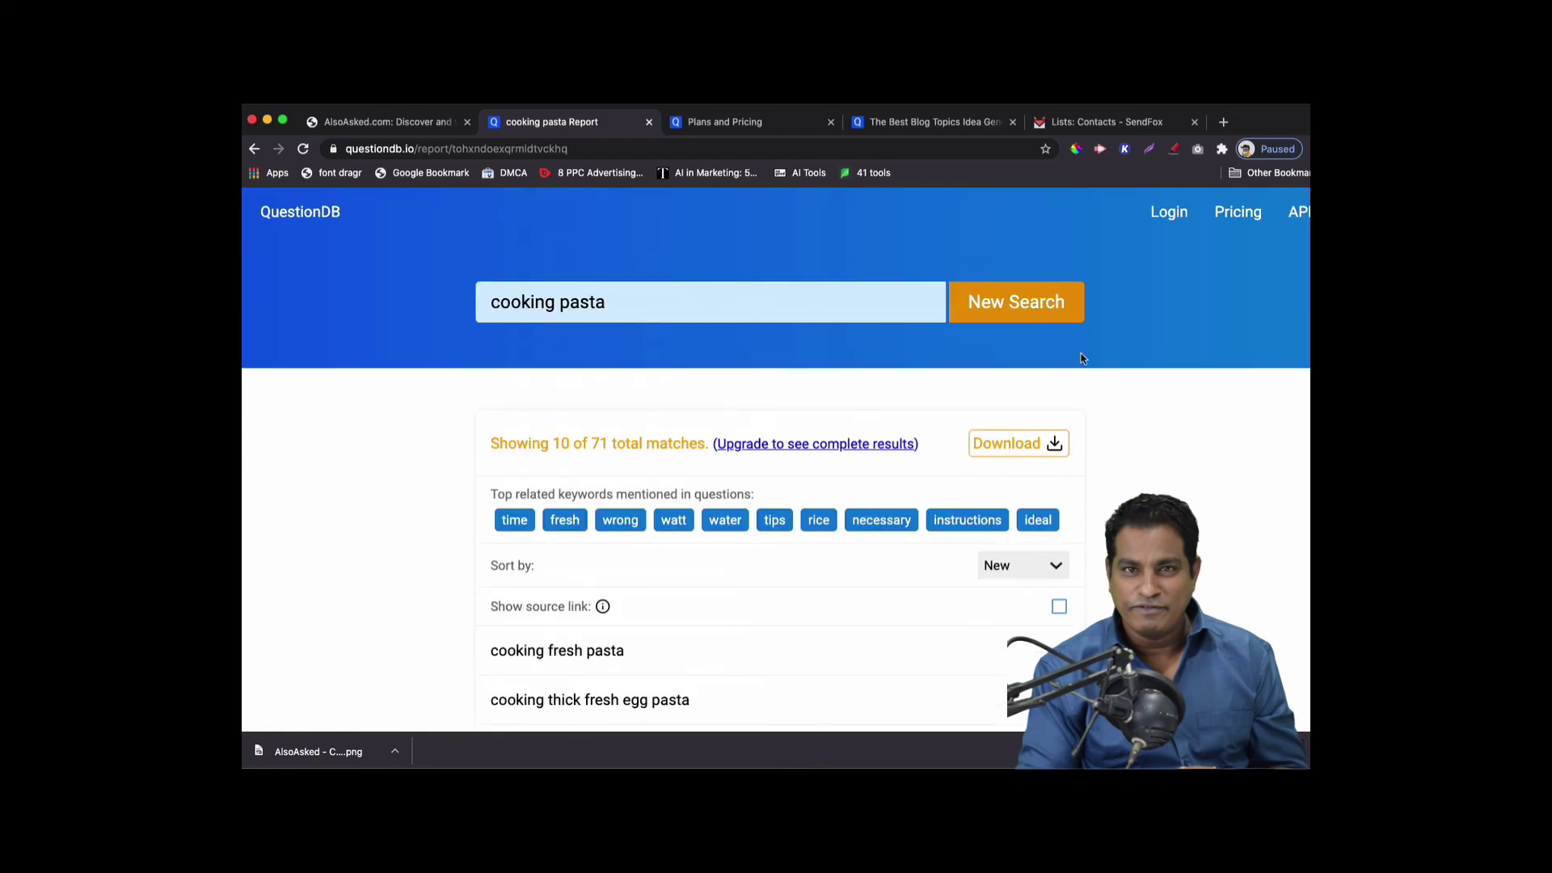
click(1051, 457)
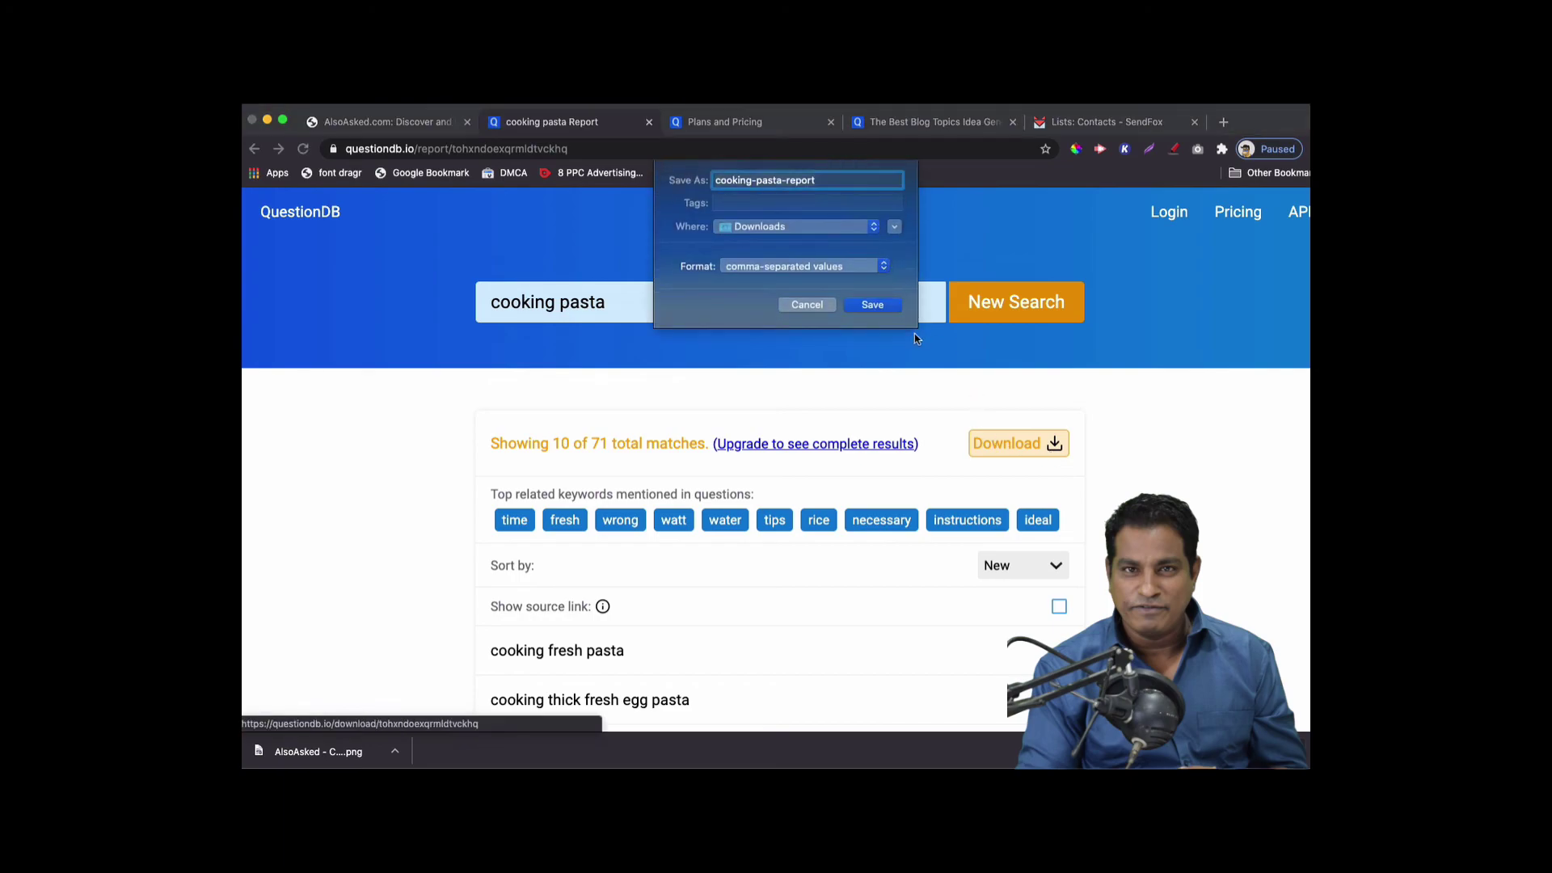
click(872, 305)
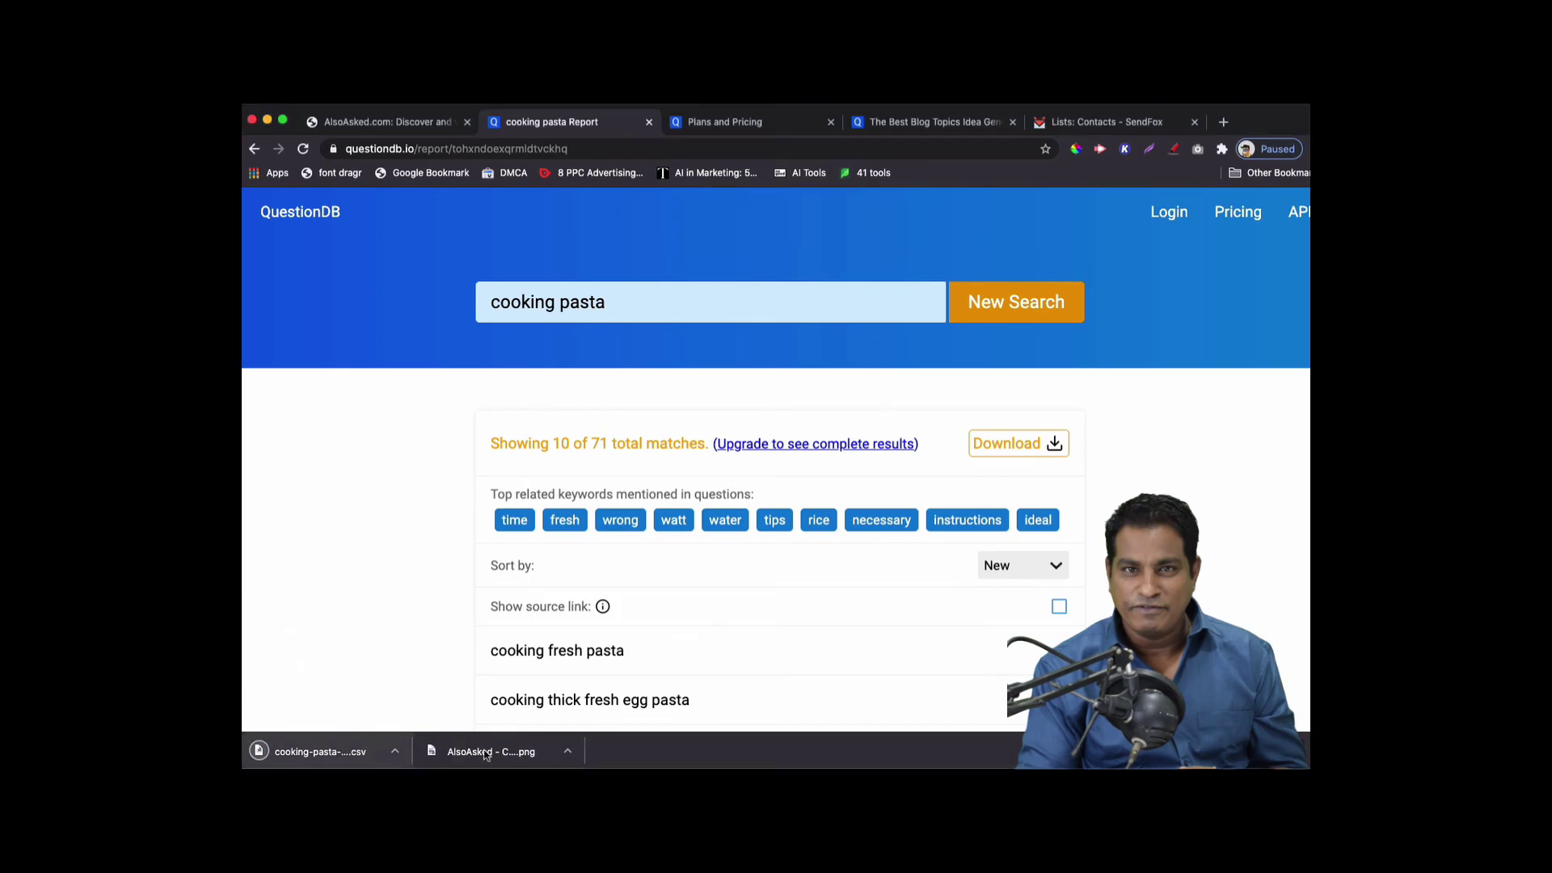
Switch back to the AlsoAsked question tree for cooking pasta
click(388, 123)
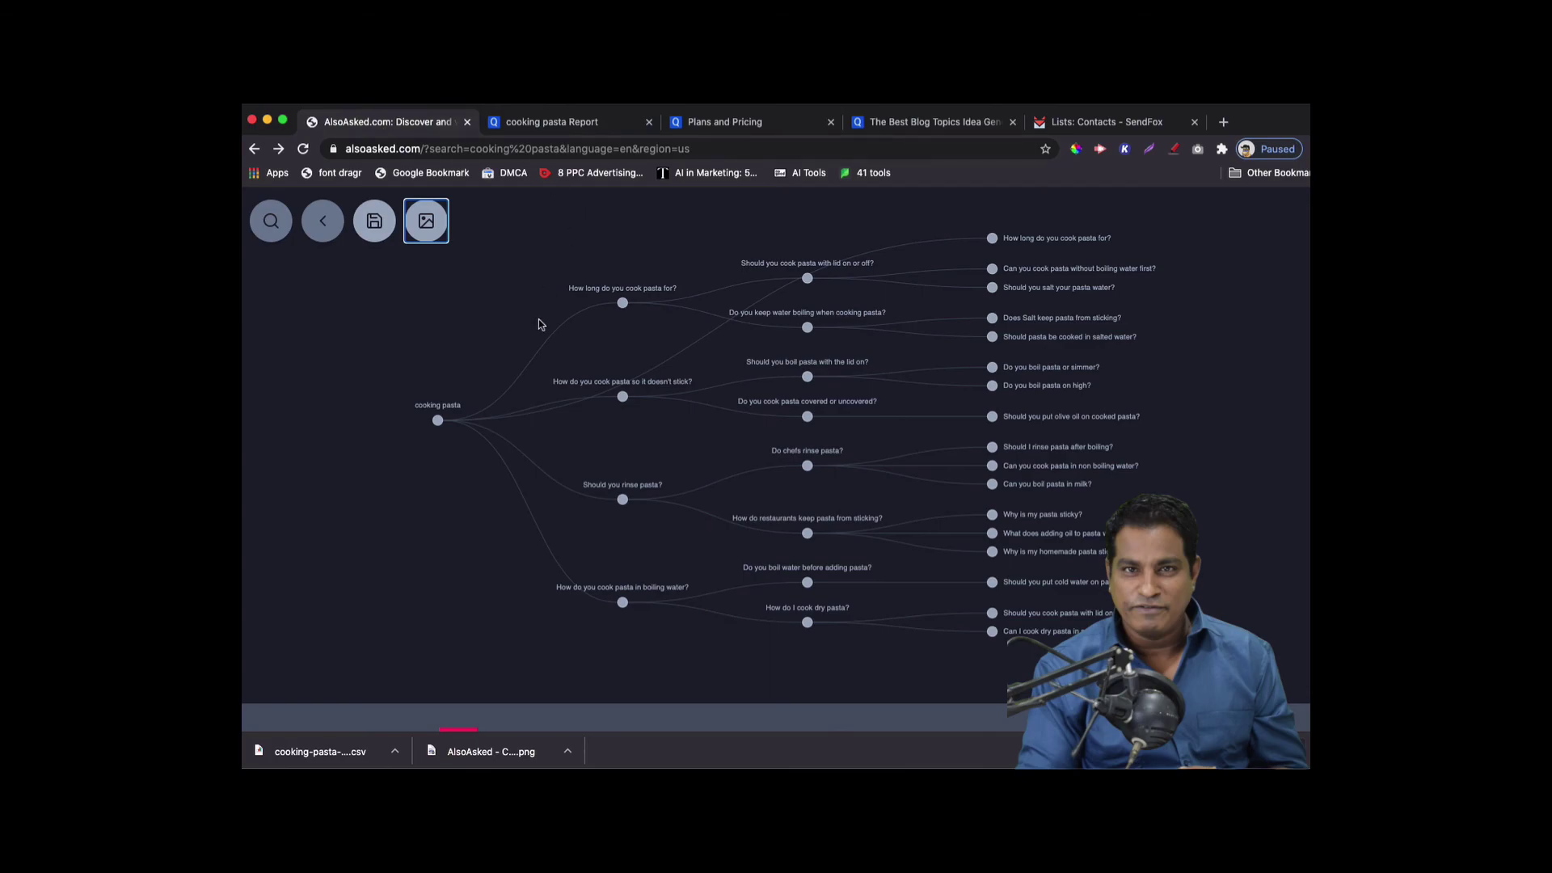